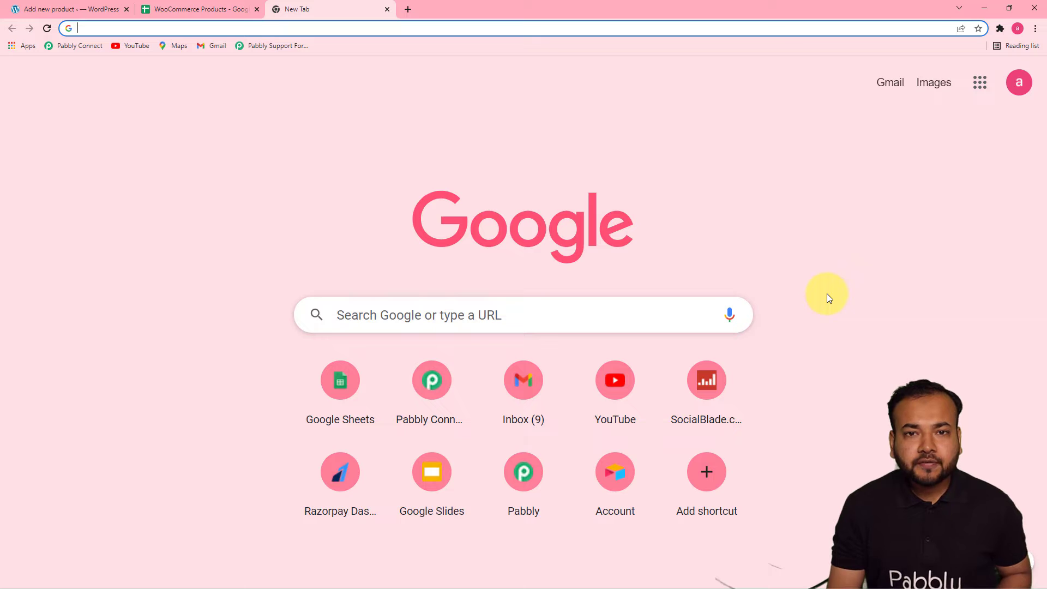
- Open Pabbly Connect and create a workflow with the copied name starting "Add WooCommerce Store Products into Google Sheets"
left_click(78, 47)
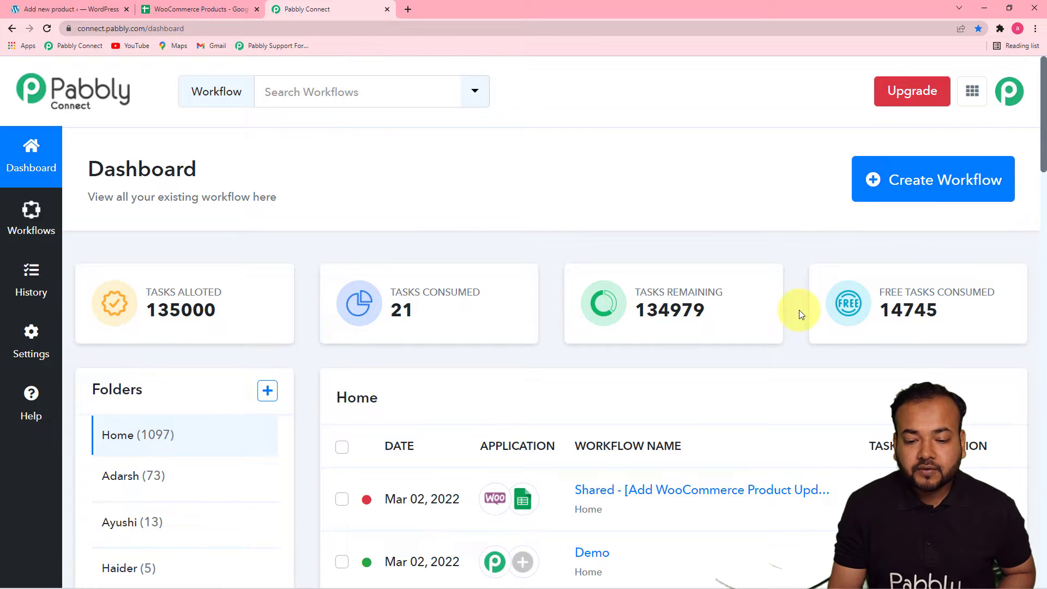
left_click(922, 176)
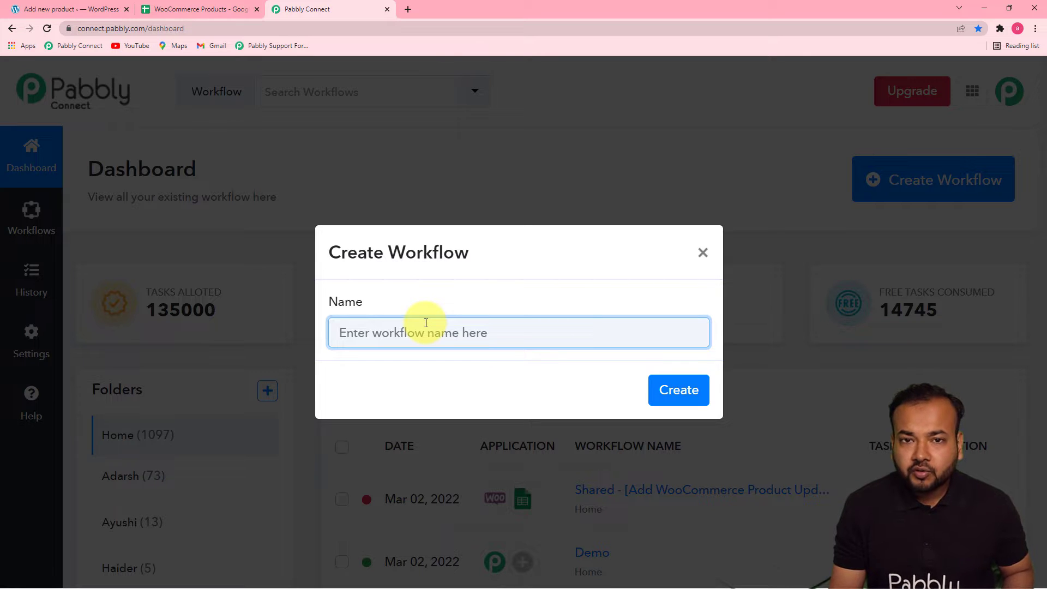
key("ctrl+v")
left_click(477, 380)
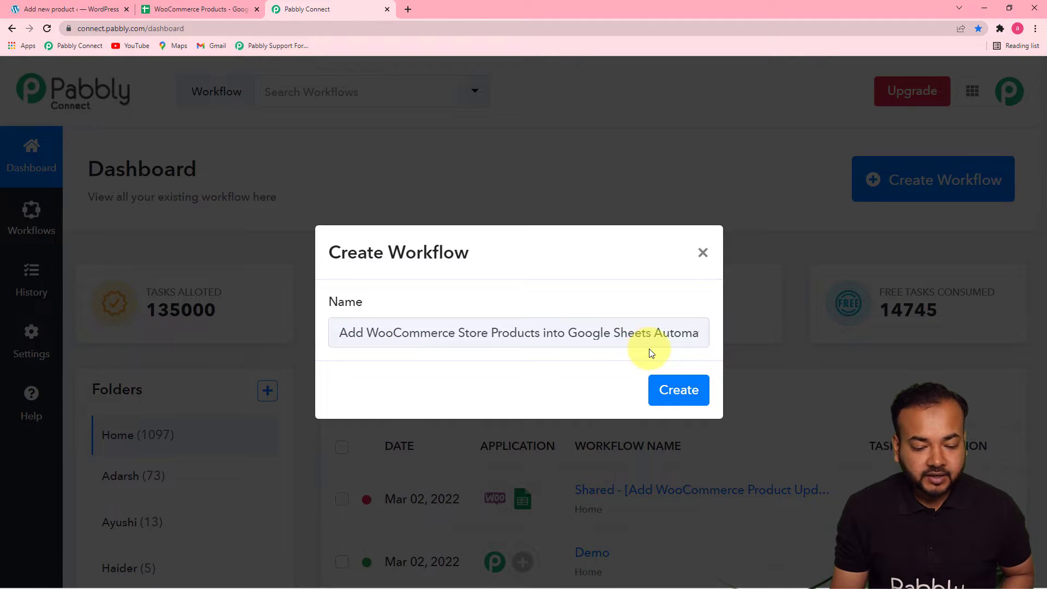
left_click(682, 393)
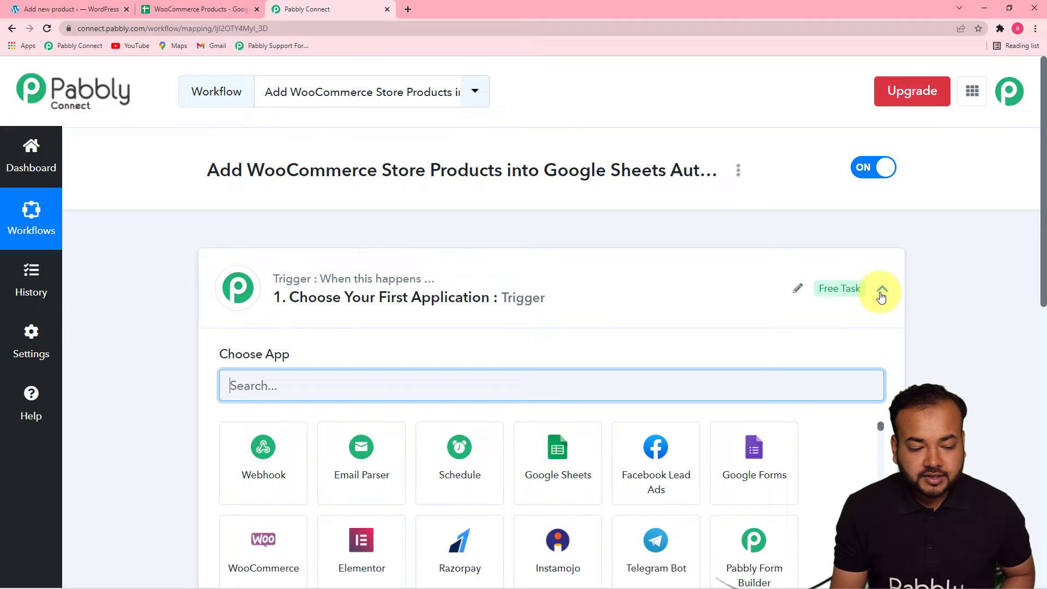
left_click(882, 292)
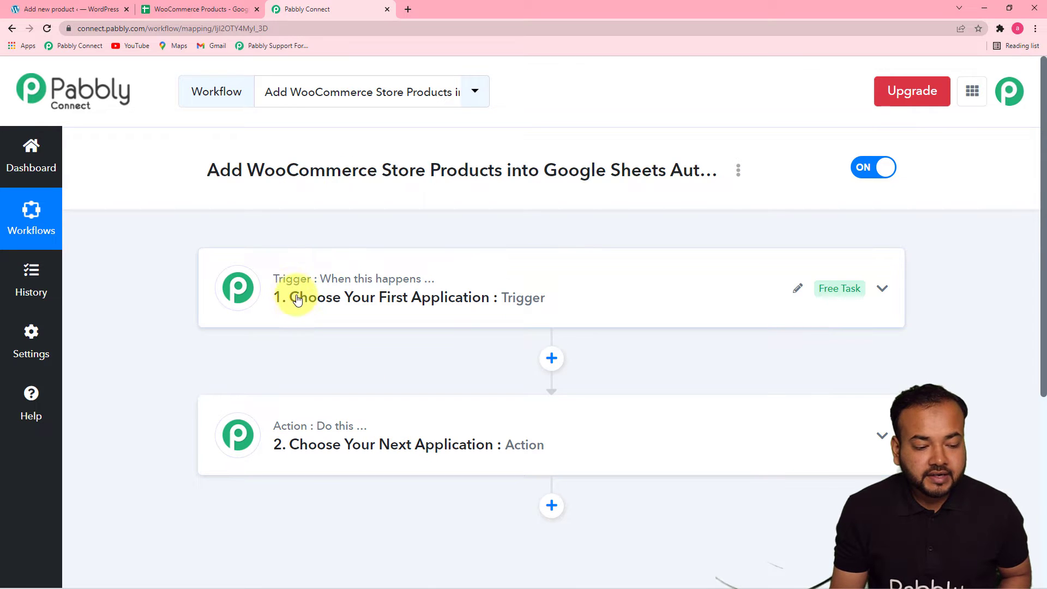
mouse_move(274, 444)
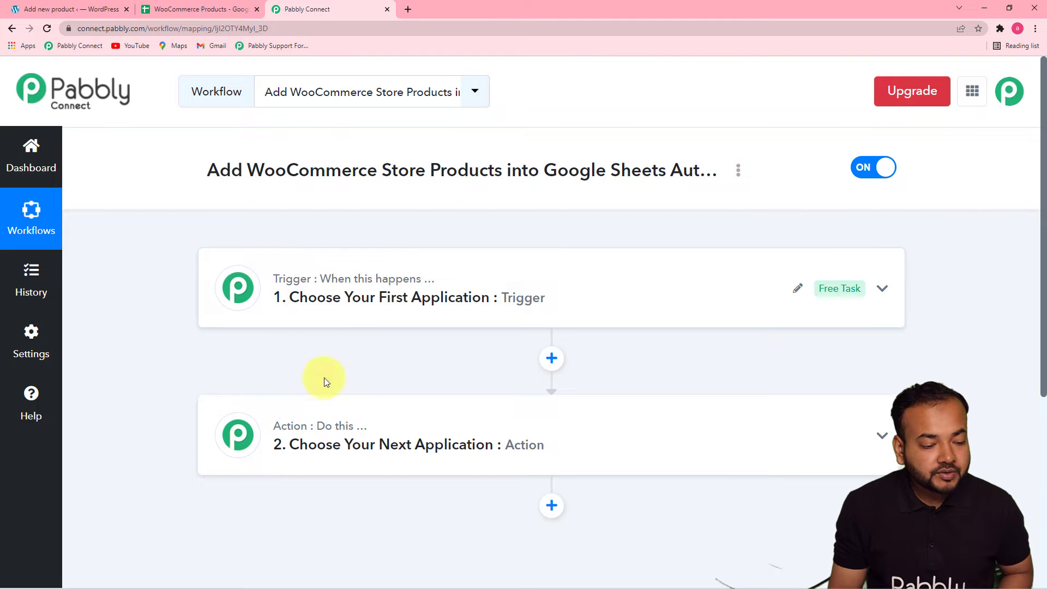
left_click(355, 304)
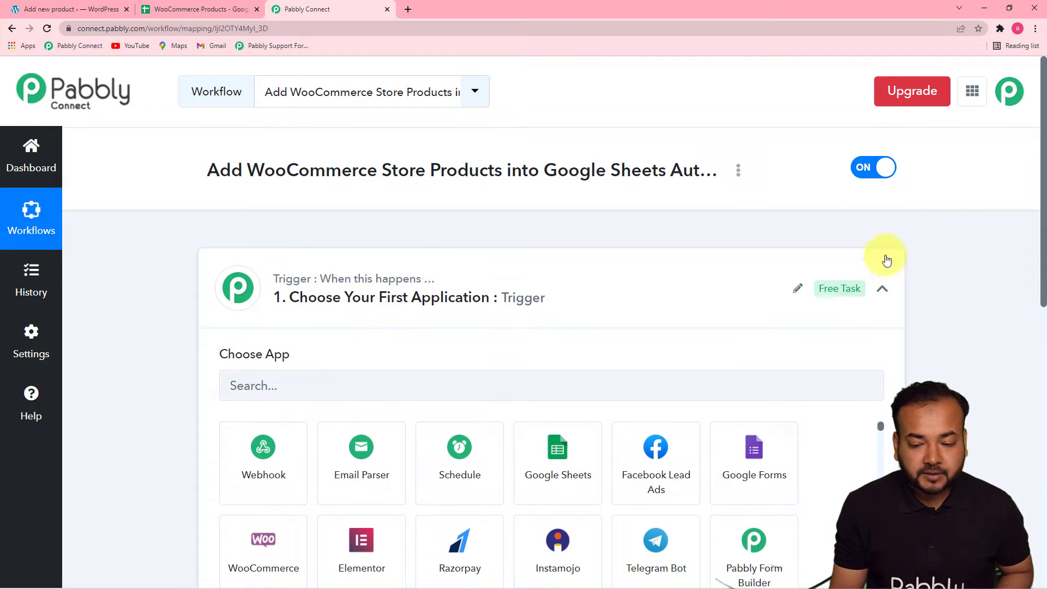
- Set the workflow's trigger application to WooCommerce with Product Updated as the trigger event
left_click_drag(1043, 235, 1039, 320)
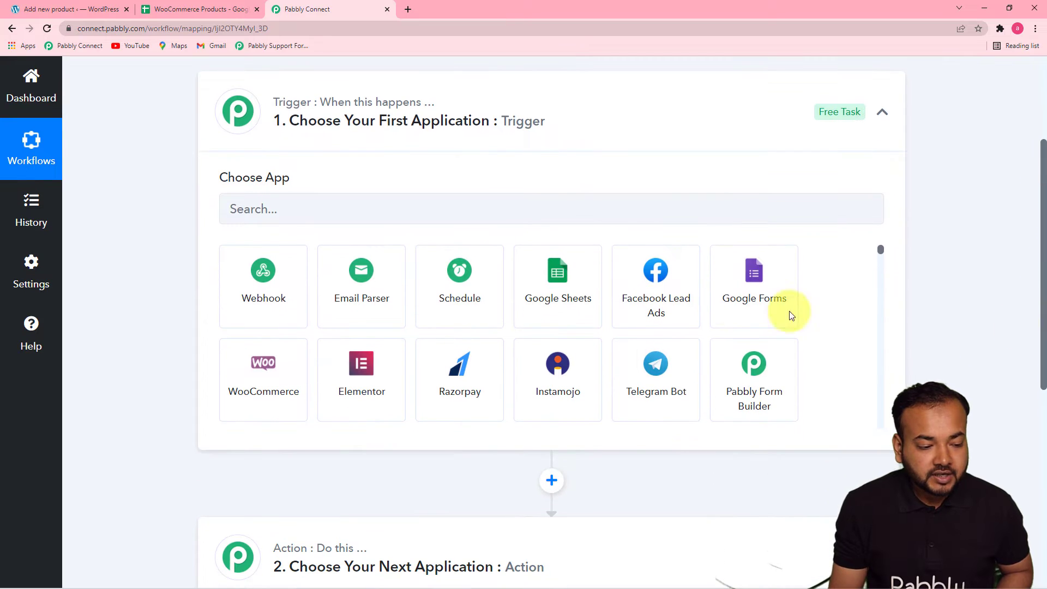
left_click(313, 214)
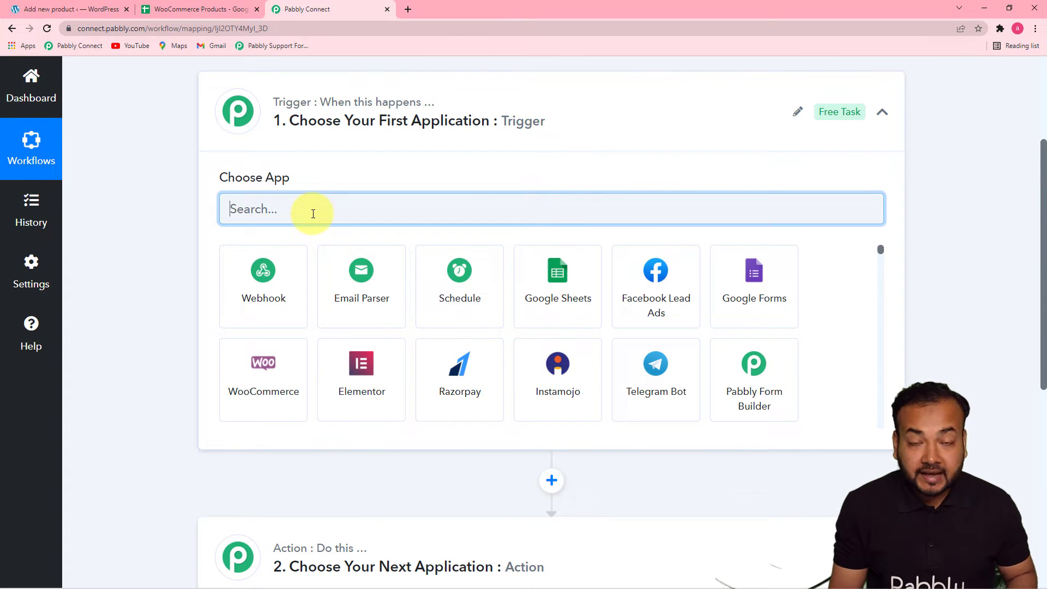
type("wo")
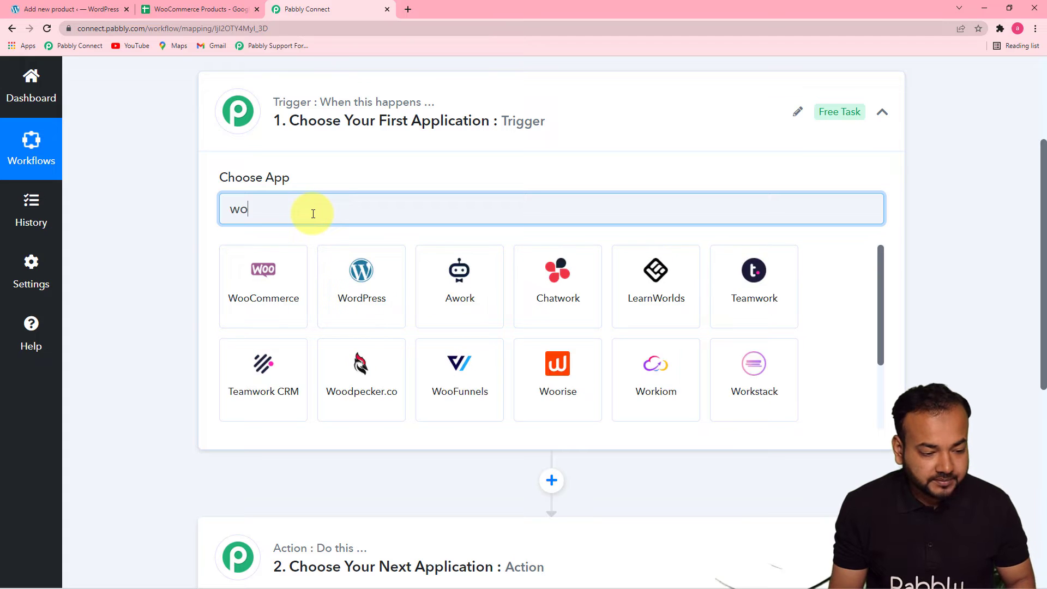
left_click(261, 281)
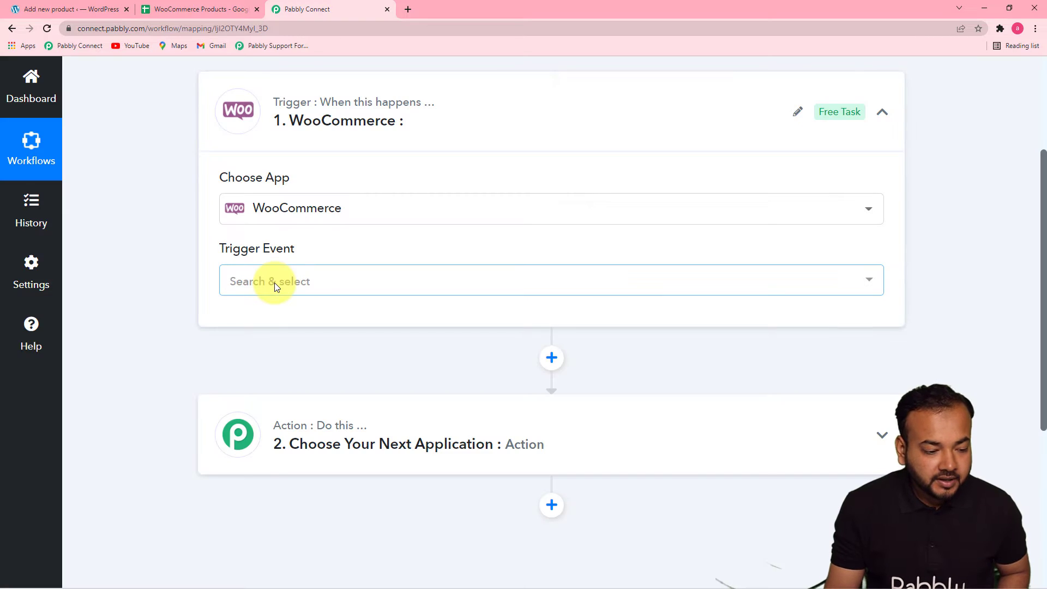
left_click(274, 283)
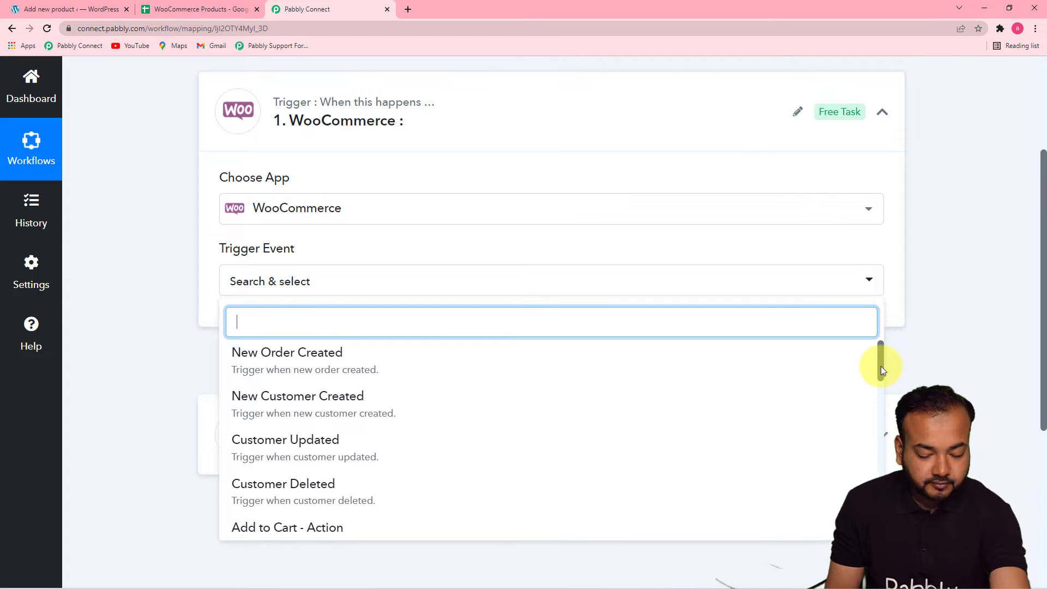
left_click_drag(881, 366, 884, 488)
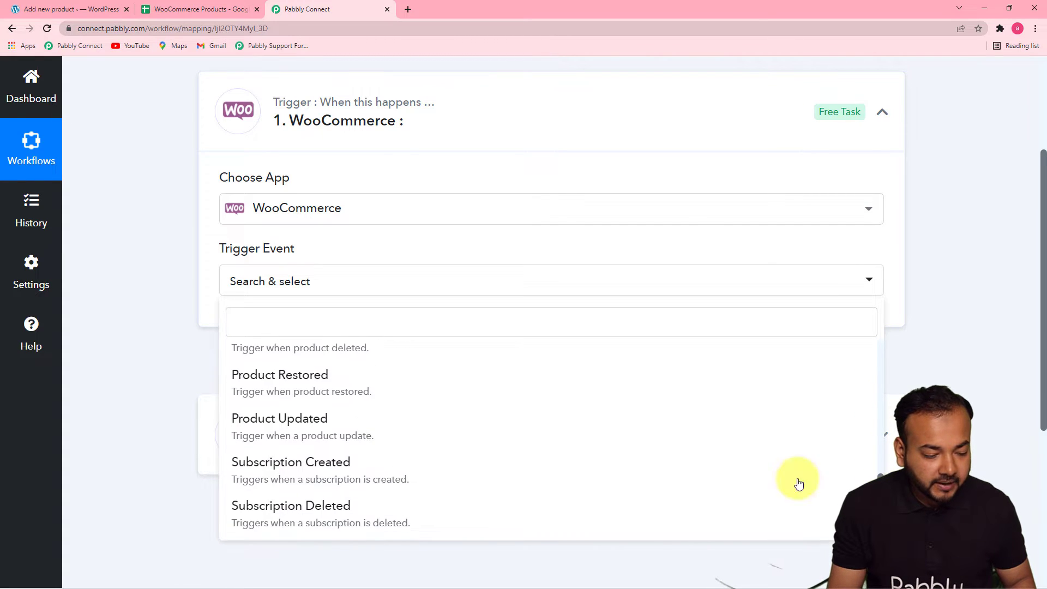
left_click(336, 438)
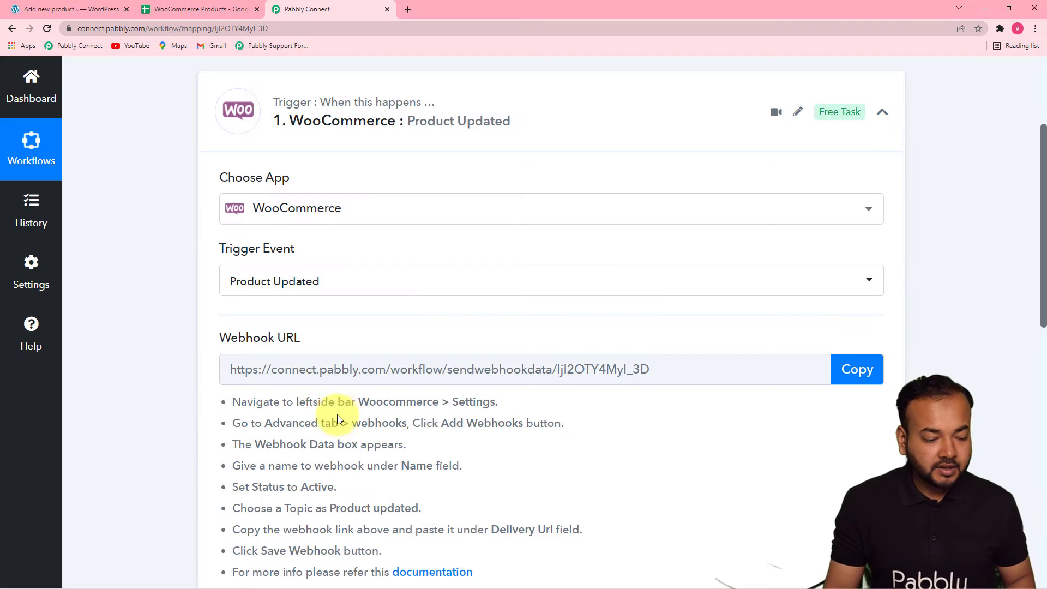
- Copy the trigger's webhook URL and open the WooCommerce settings in the WordPress admin
left_click_drag(1043, 238, 1043, 341)
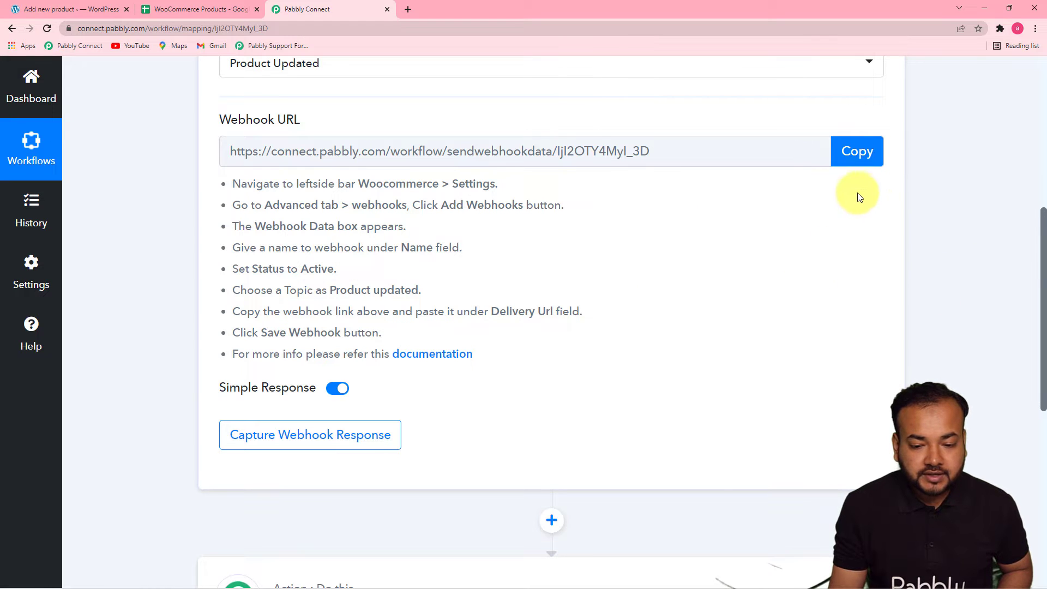
left_click(858, 154)
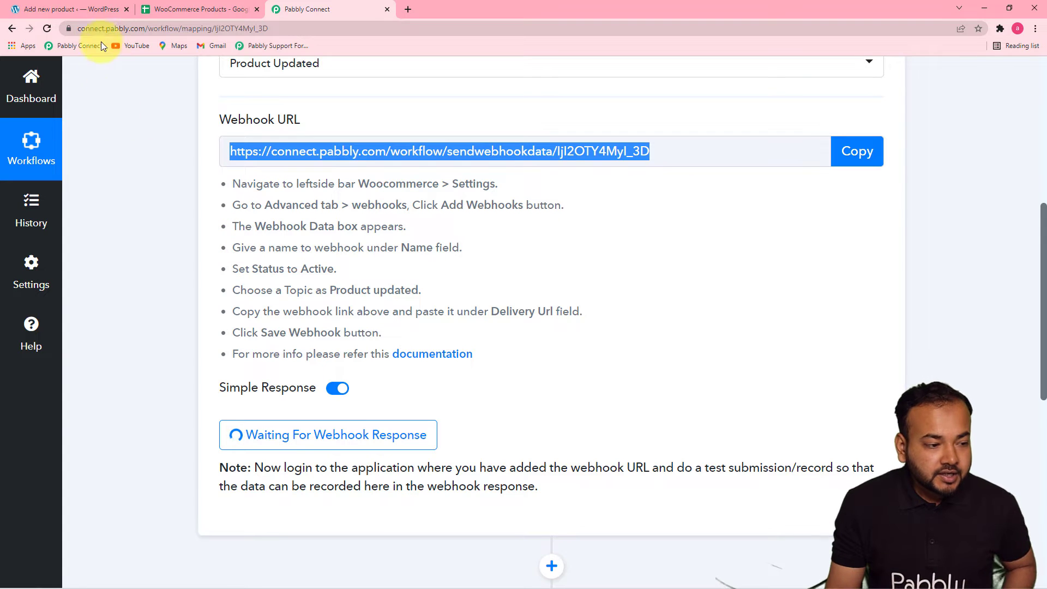
left_click(97, 14)
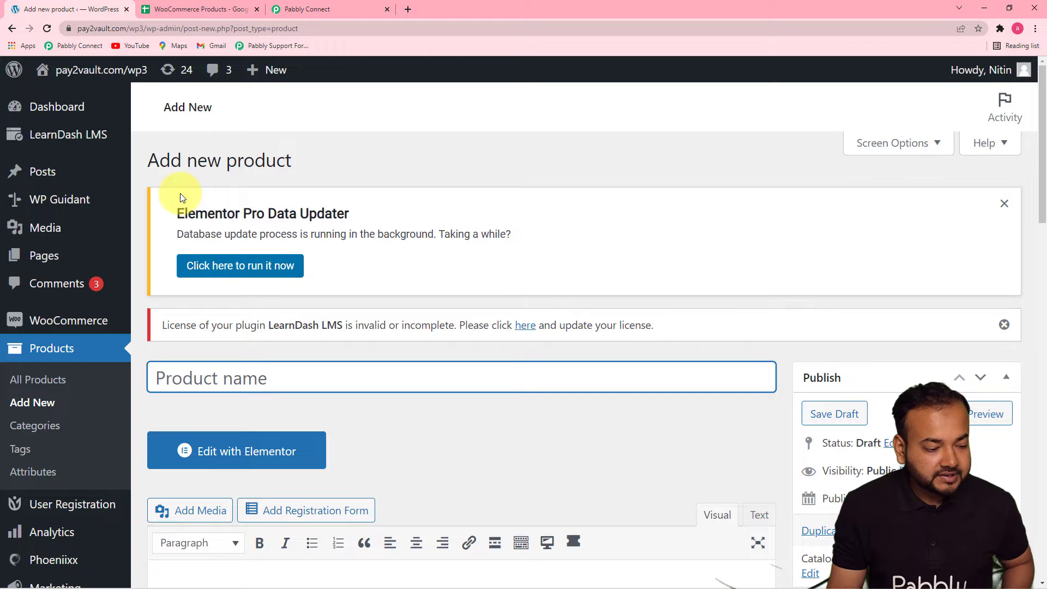
mouse_move(63, 325)
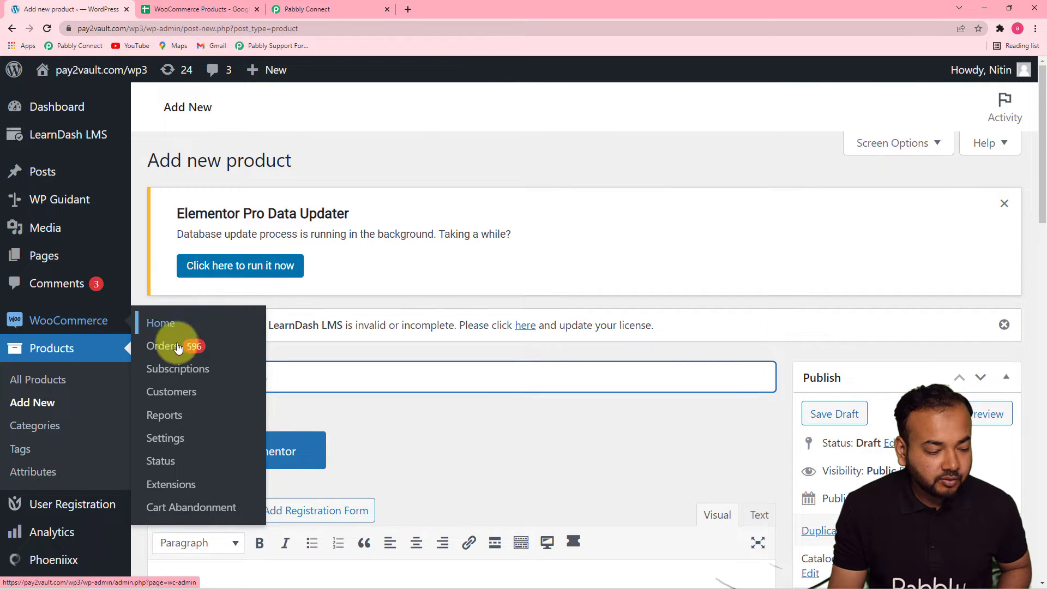
left_click(177, 443)
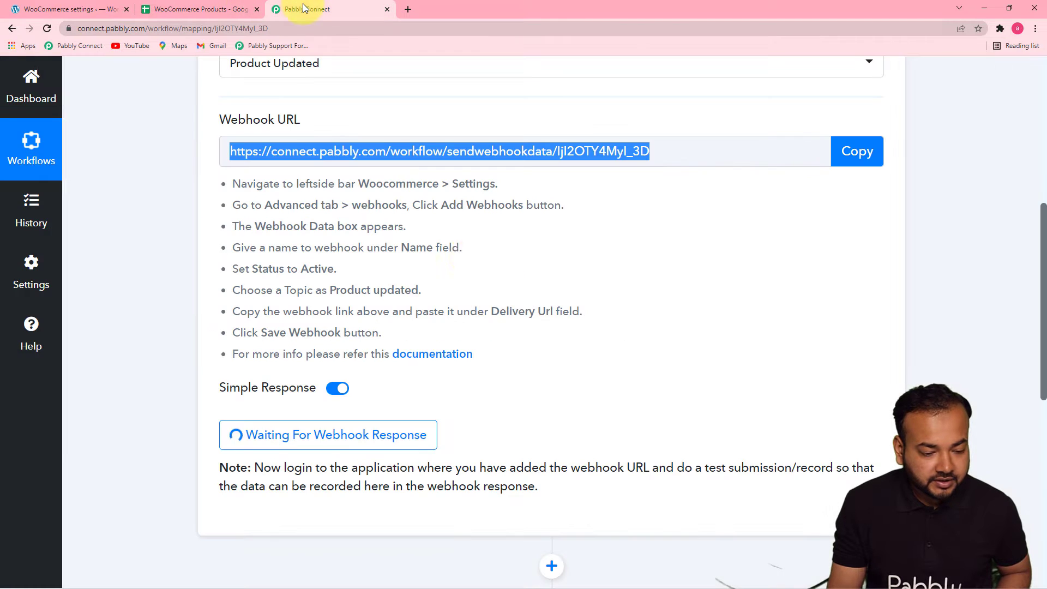
- Check the webhook setup instructions in Pabbly Connect, and start a new webhook in WooCommerce's advanced settings
left_click(303, 7)
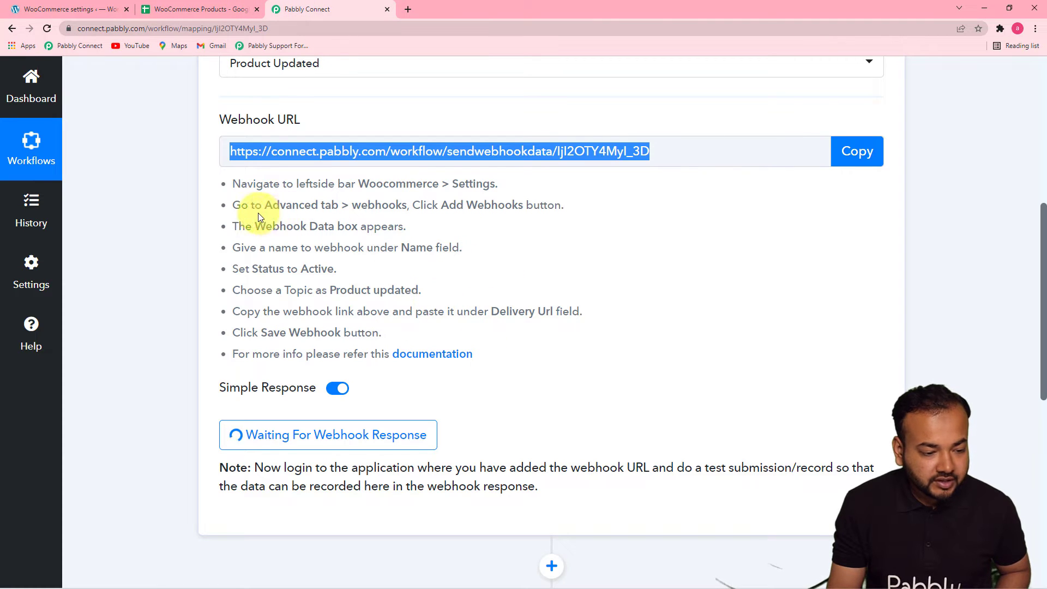
left_click(103, 9)
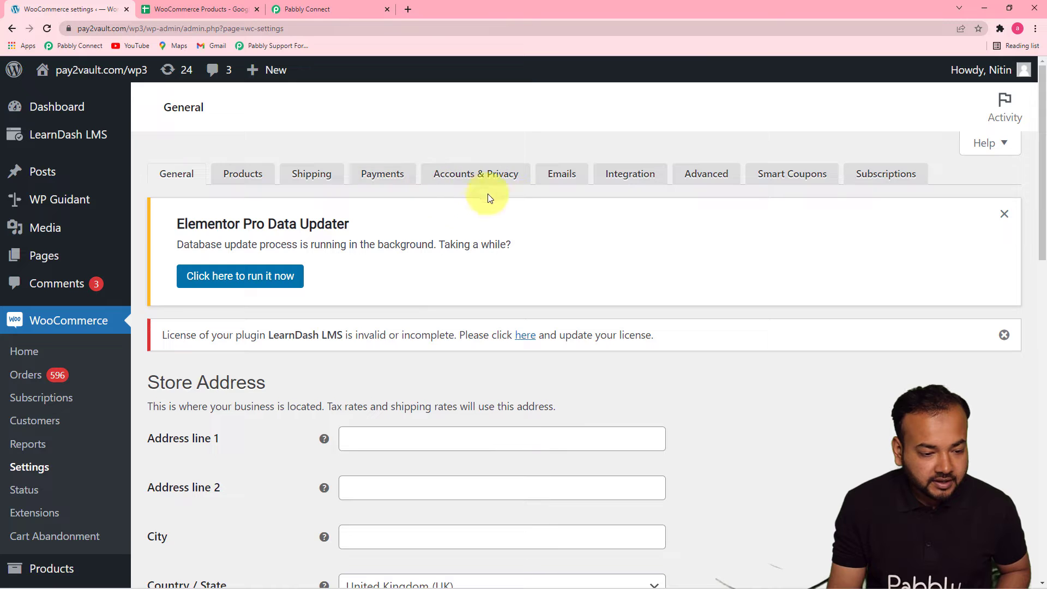
left_click(705, 174)
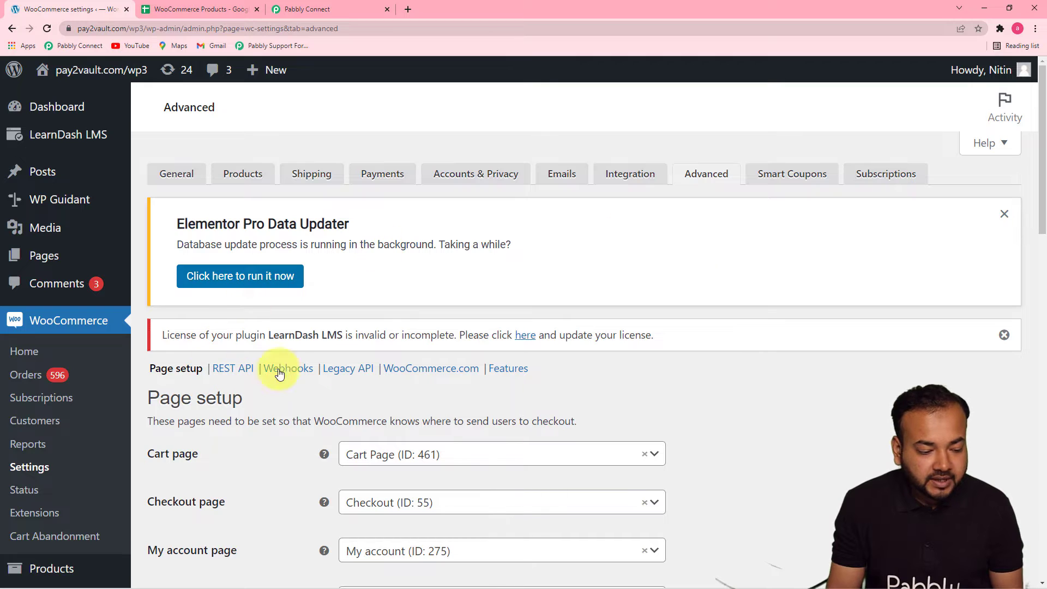
left_click(289, 370)
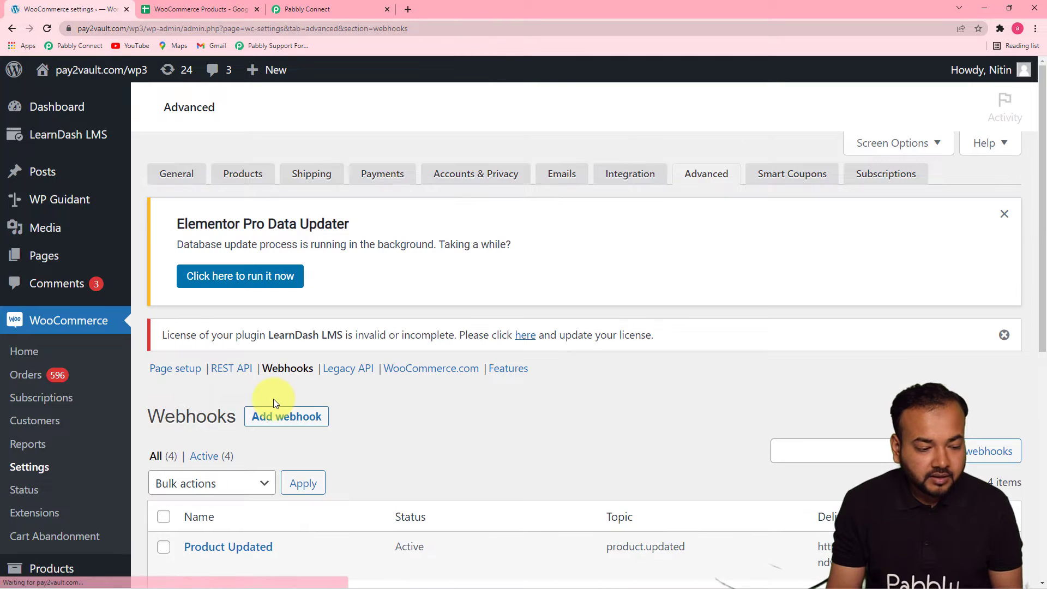
left_click_drag(1041, 277, 1036, 417)
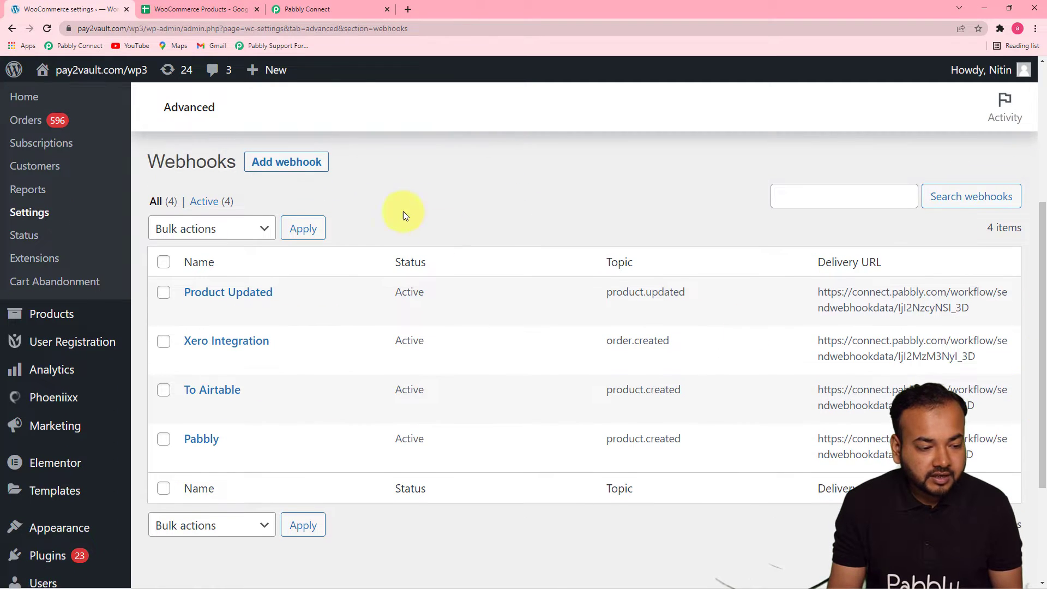
left_click(277, 163)
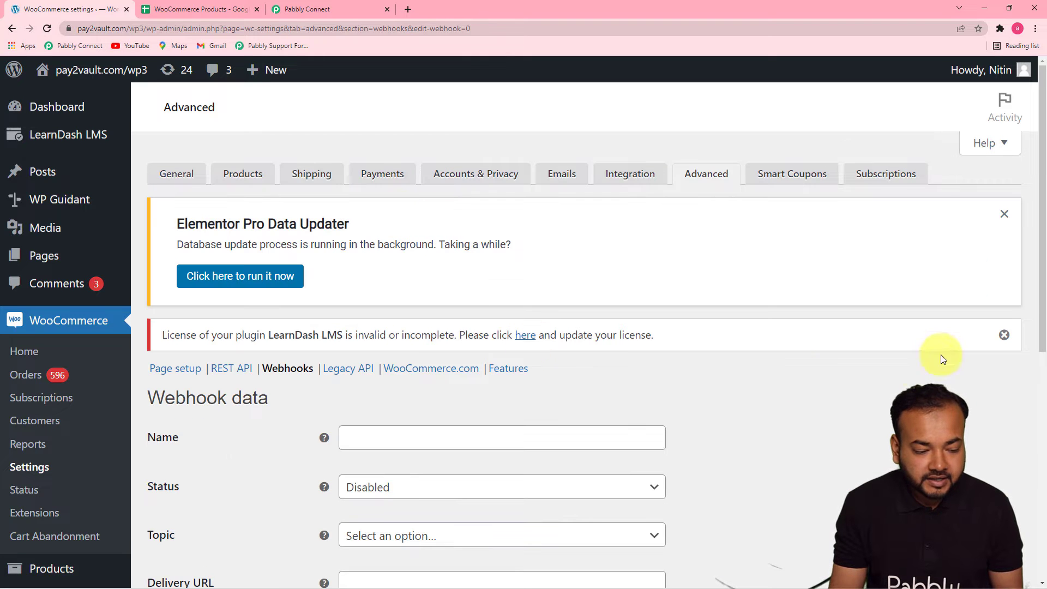
- Name the new webhook "To Google Sheets" and set its status to Active
left_click_drag(1042, 289, 1040, 398)
left_click(378, 235)
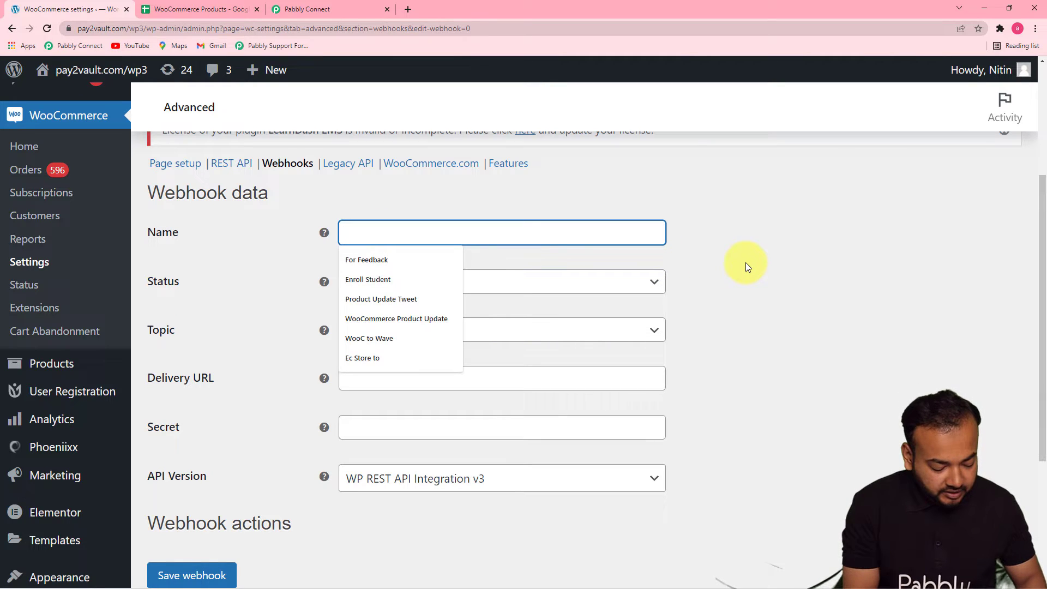
type("To Google Sheets")
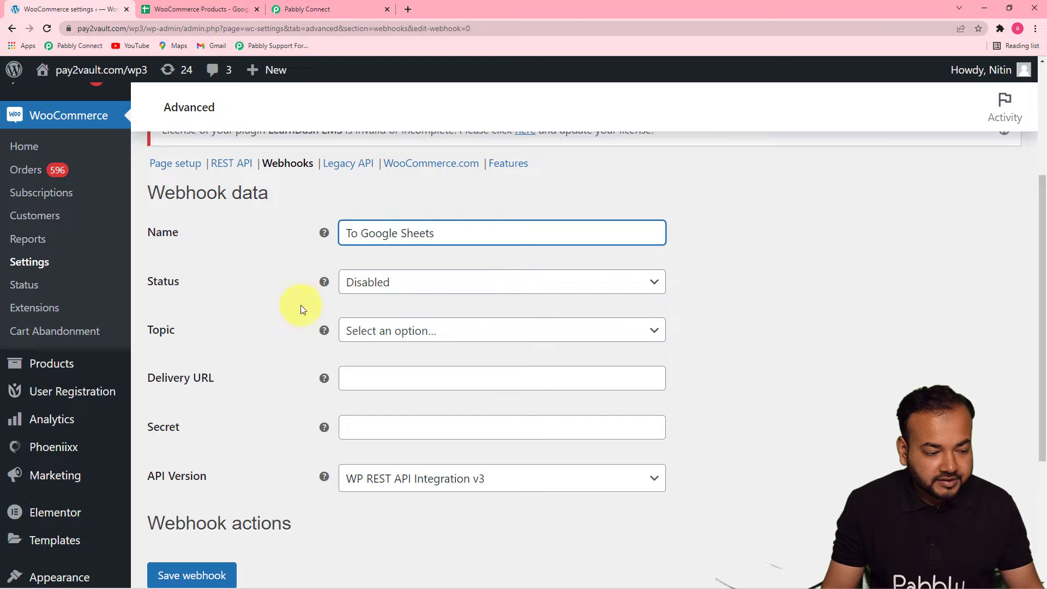
left_click(498, 283)
left_click(409, 310)
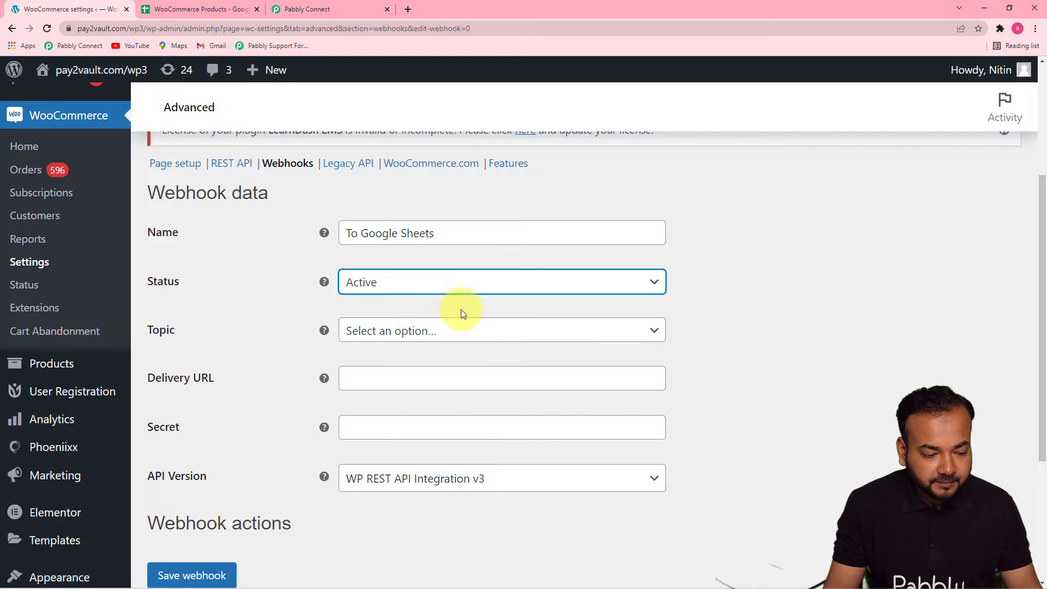
- Set the webhook's topic to Product updated, checking the required topic in the Pabbly Connect instructions
left_click(476, 335)
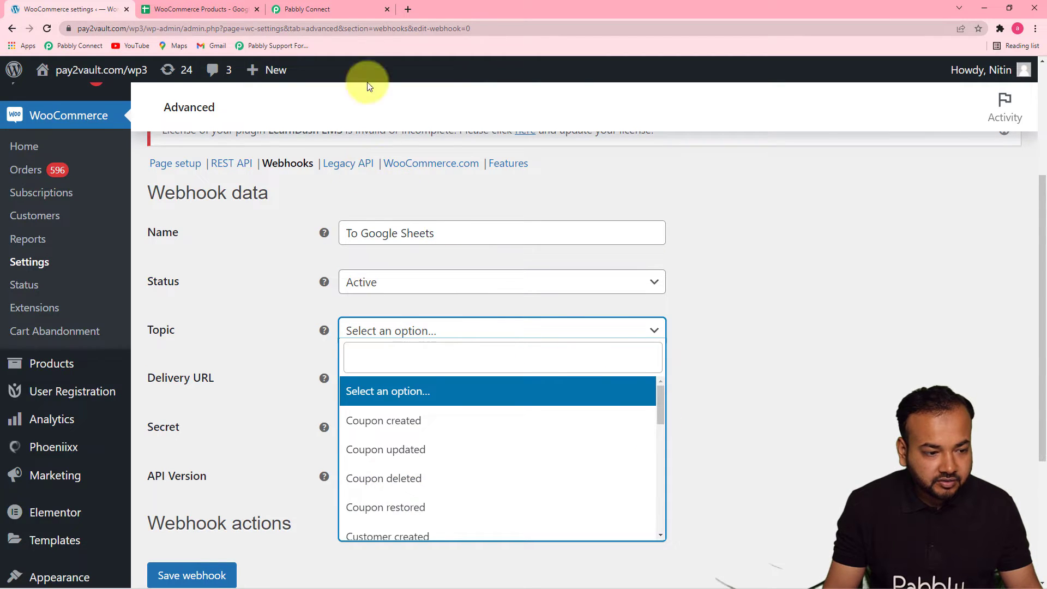
left_click(342, 17)
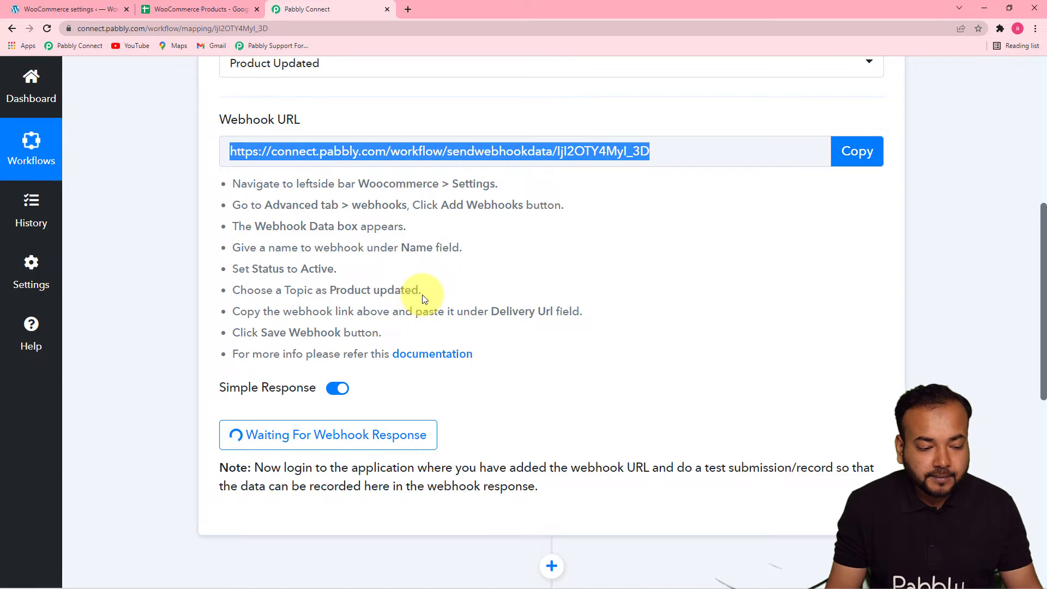
left_click(90, 5)
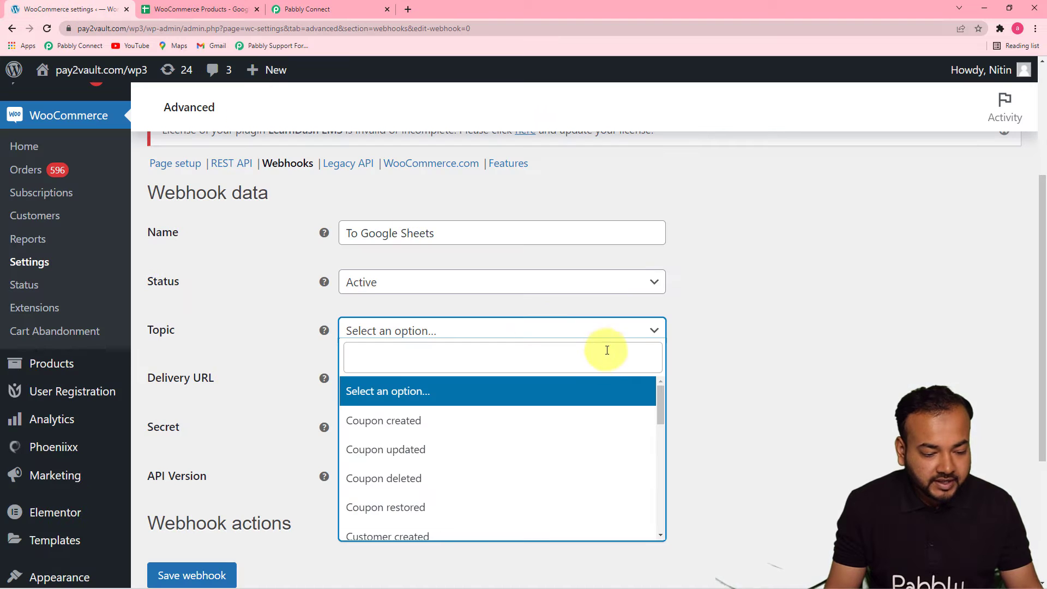
left_click_drag(658, 394, 663, 470)
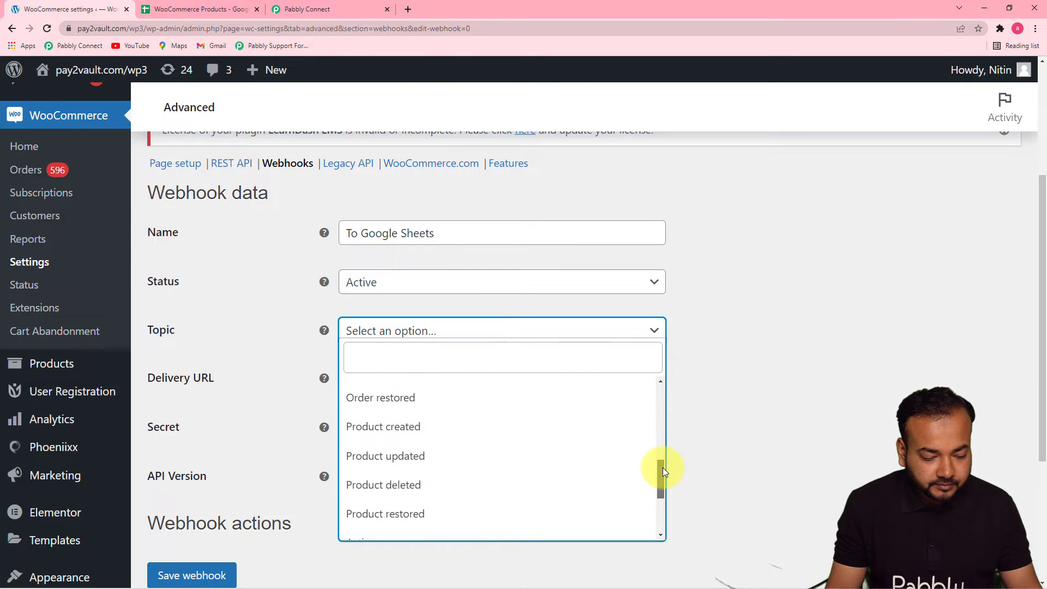
left_click(405, 464)
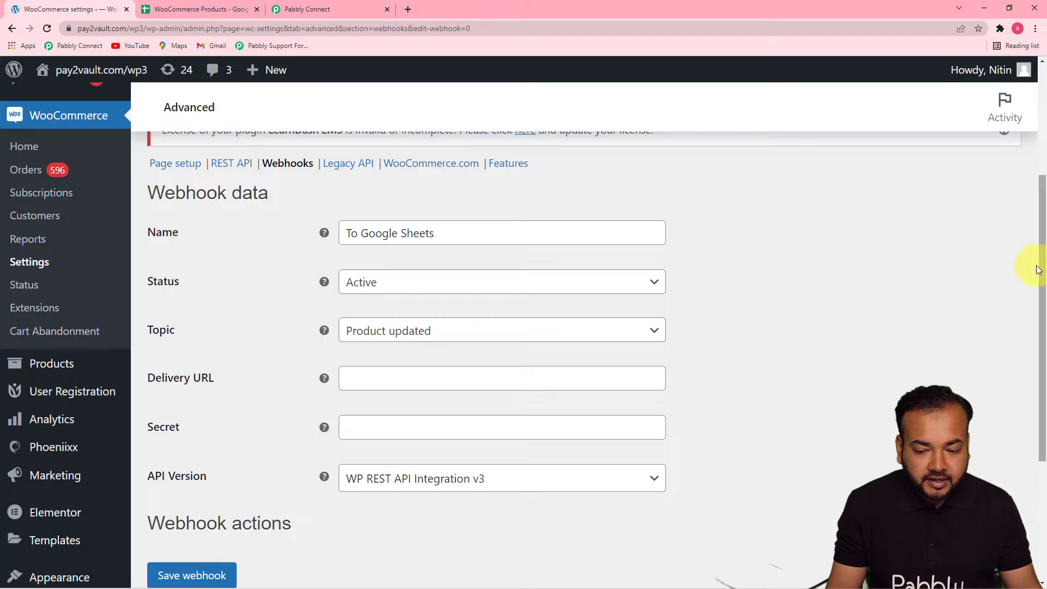
- Paste the copied Pabbly Connect webhook URL as the webhook's delivery URL and save the webhook
scroll(1017, 327, "down", 2)
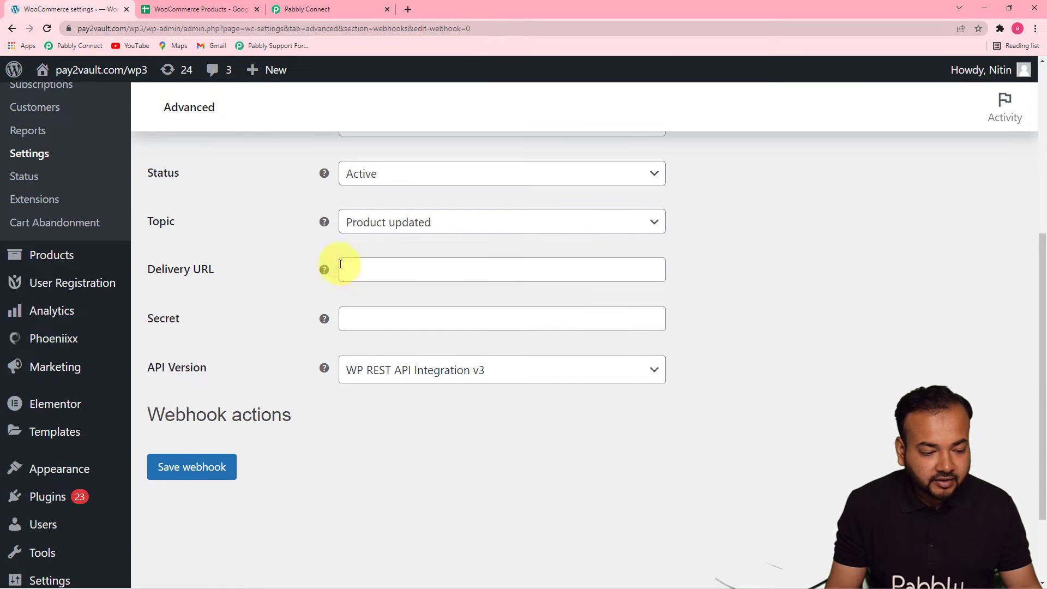
left_click(420, 270)
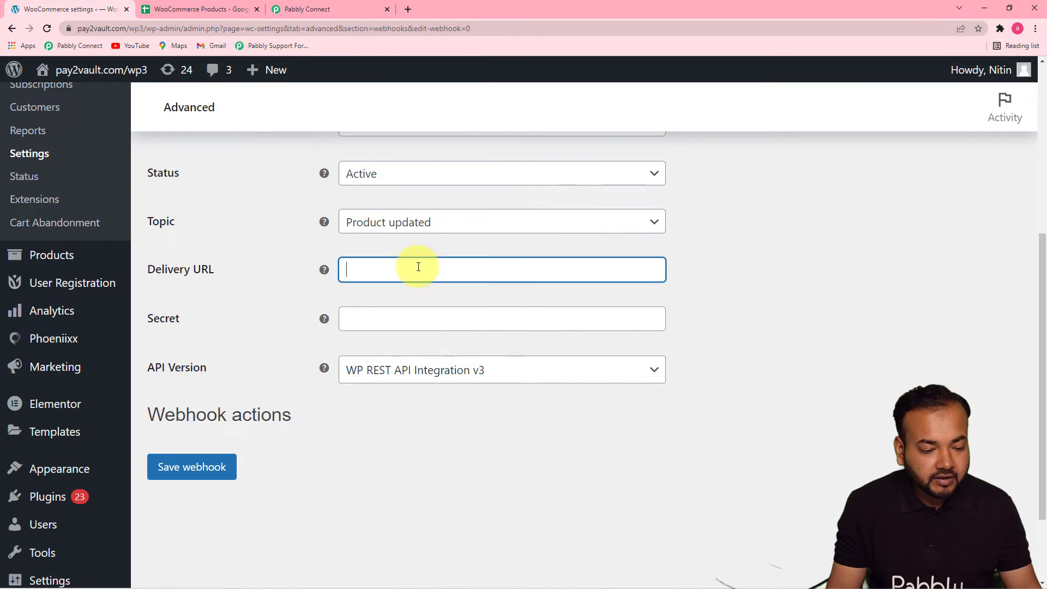
right_click(418, 271)
left_click(436, 357)
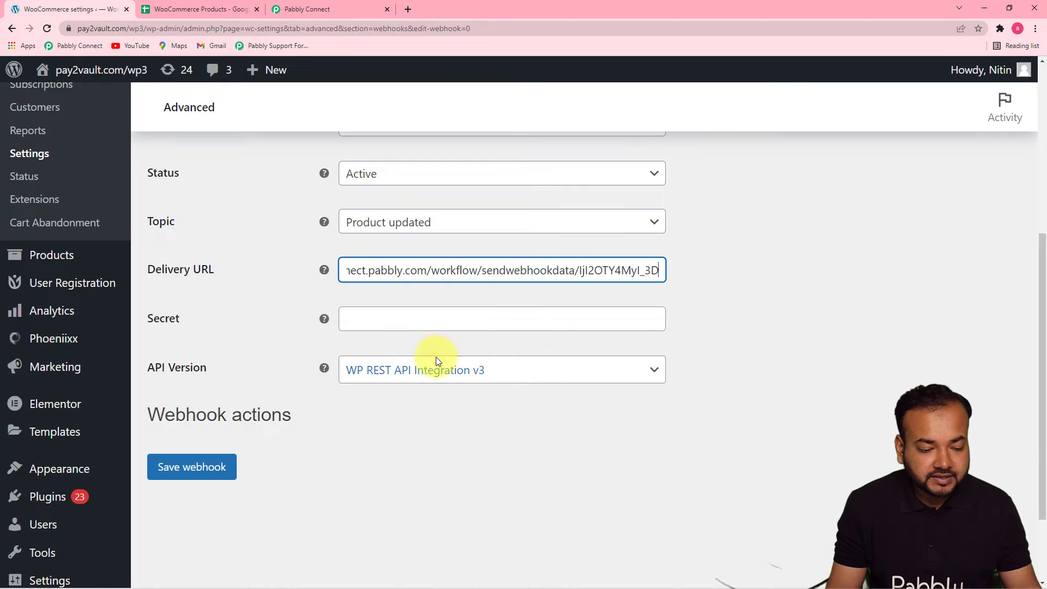
left_click(730, 346)
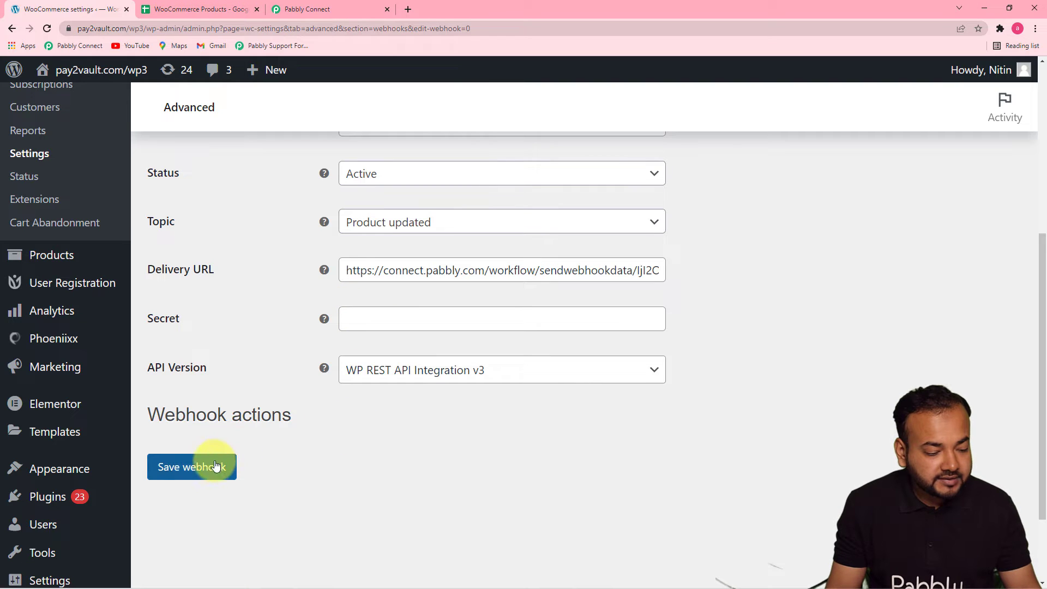
left_click(192, 467)
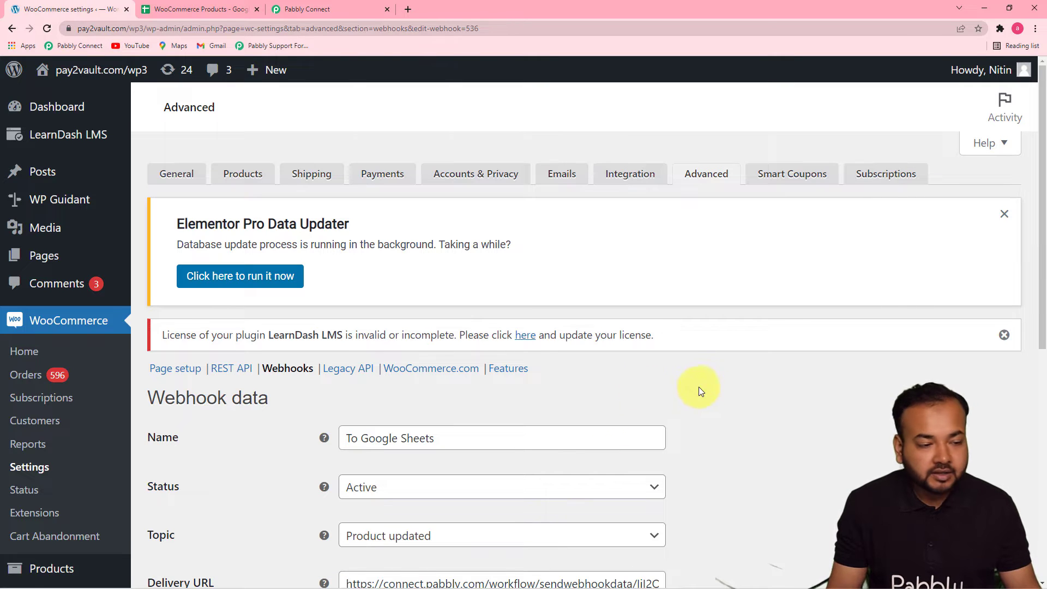
- Switch to Pabbly Connect and recapture the trigger's webhook response
left_click(314, 9)
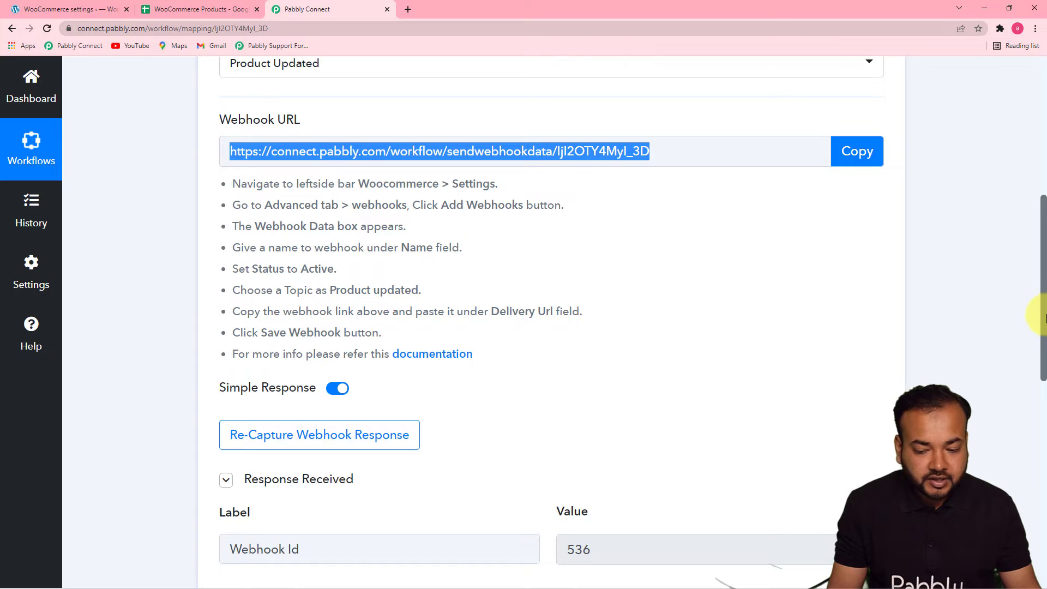
left_click_drag(1043, 324, 1042, 358)
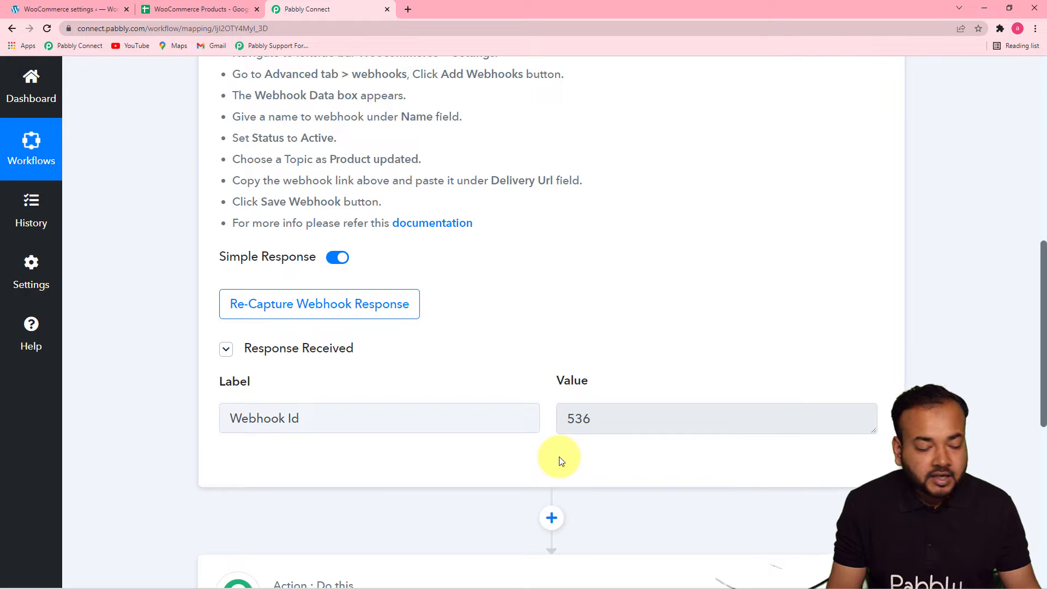
left_click(347, 311)
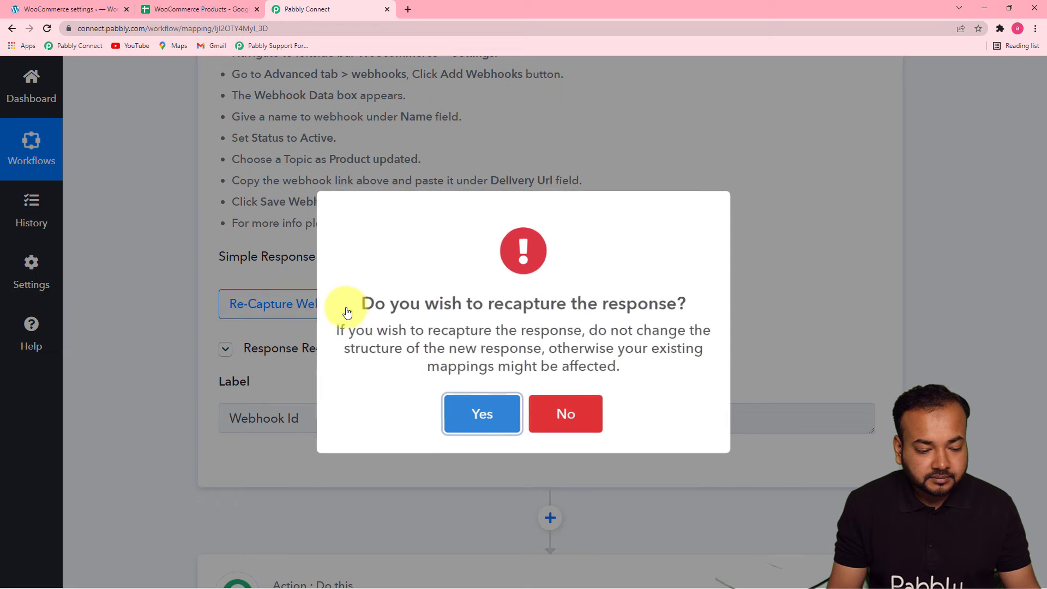
left_click(481, 415)
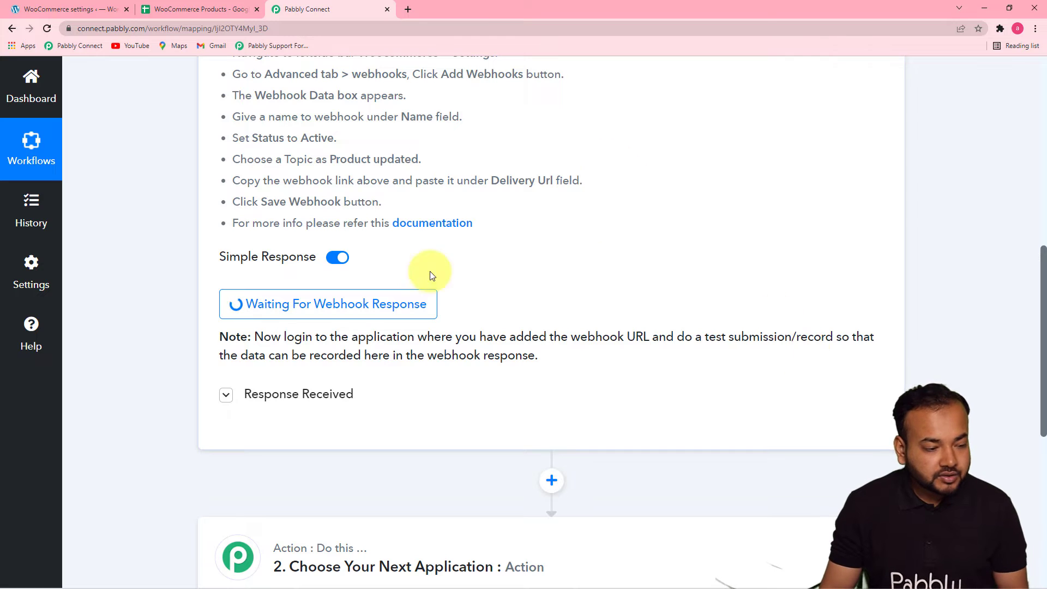
- In the WordPress admin, create a Blue Snowball USB Microphone product with a bulleted description, regular price 40000, sale price 35000 and a product image
left_click(85, 9)
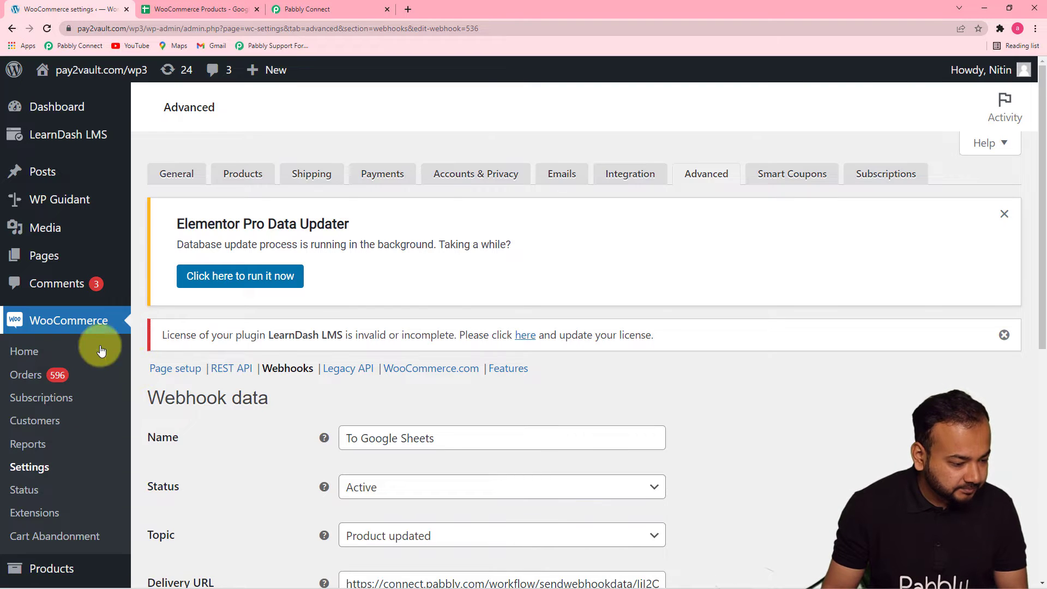
scroll(125, 326, "down", 3)
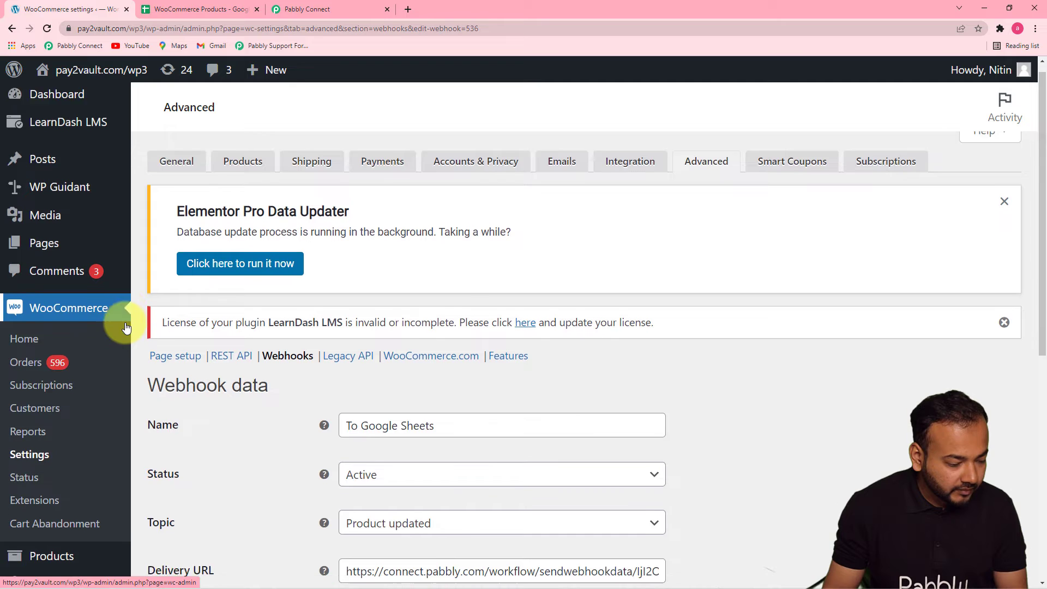
mouse_move(54, 407)
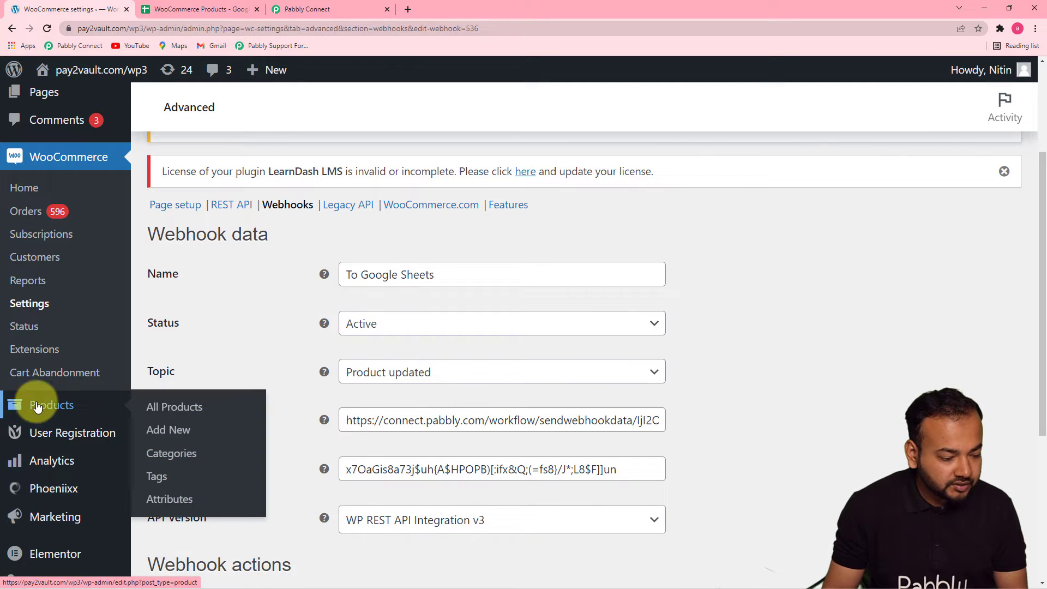
left_click(169, 430)
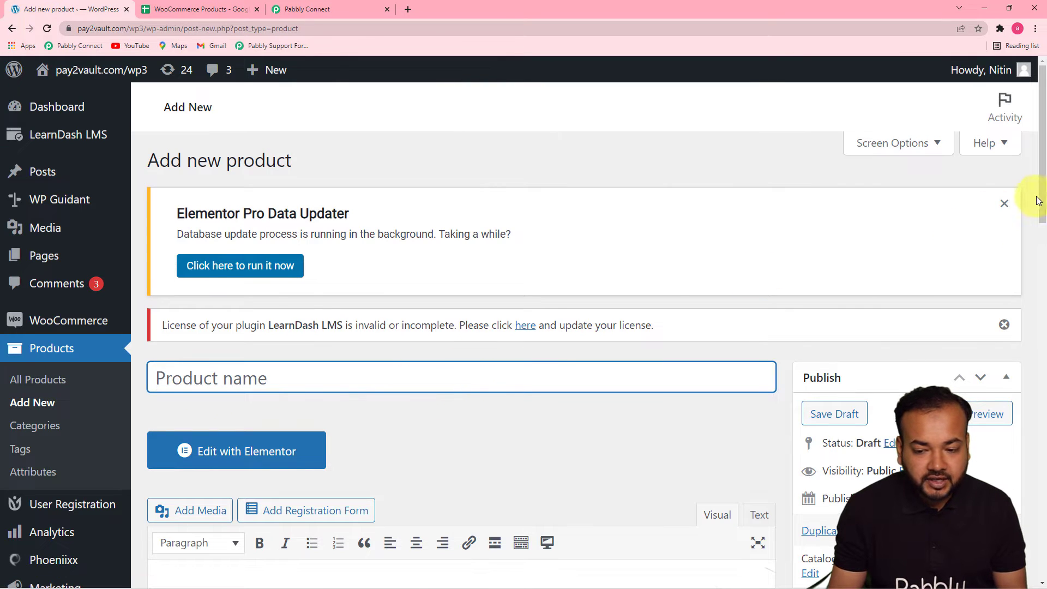
left_click_drag(1043, 195, 1044, 433)
scroll(619, 158, "up", 15)
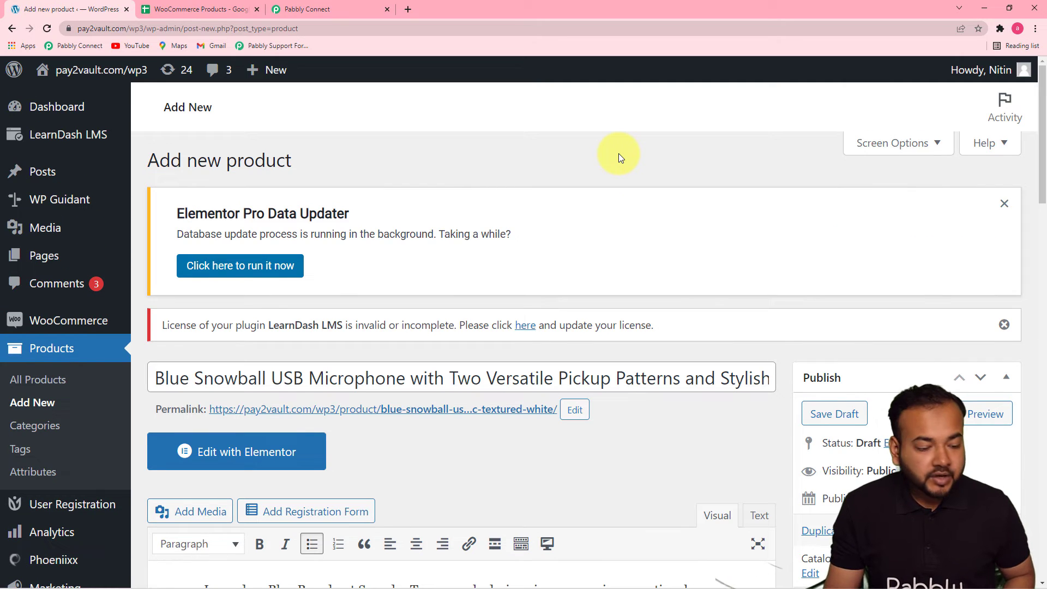
- Review the new microphone product's title, description, prices and image, and publish it
left_click_drag(1042, 168, 1044, 204)
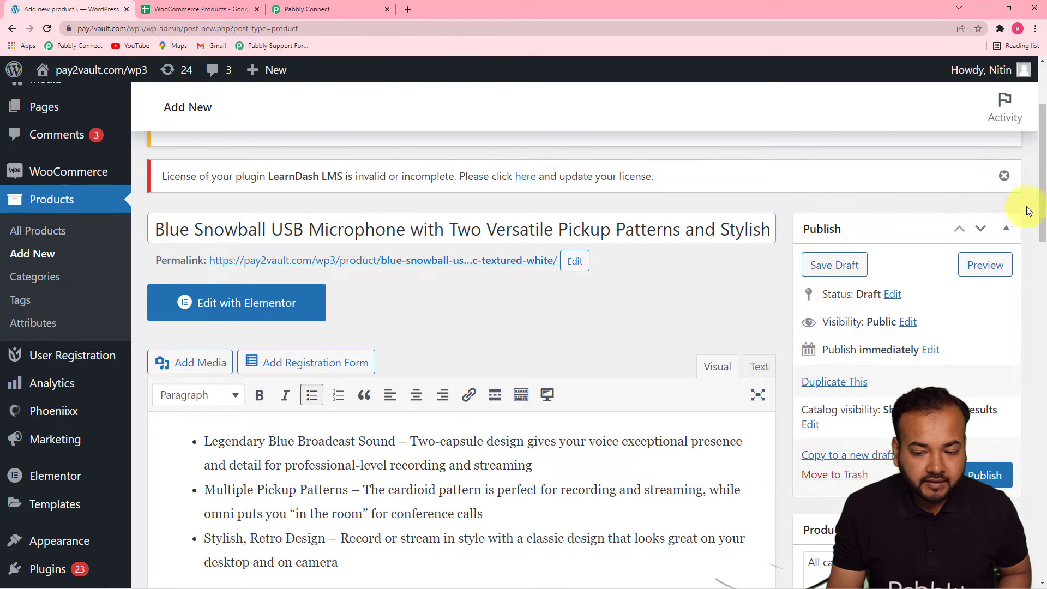
left_click_drag(1042, 210, 1043, 264)
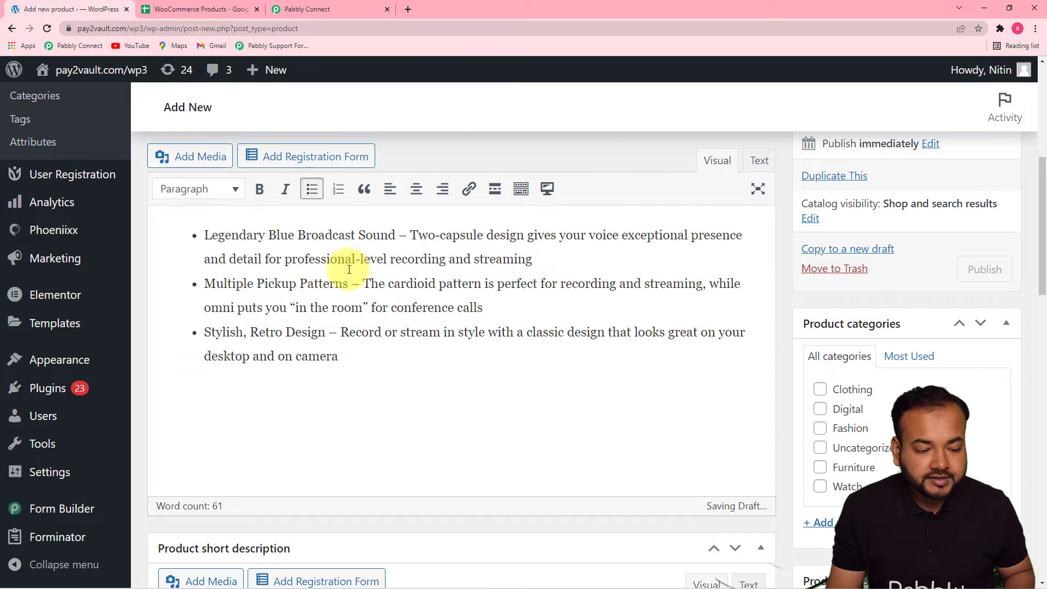
left_click_drag(1041, 218, 1043, 395)
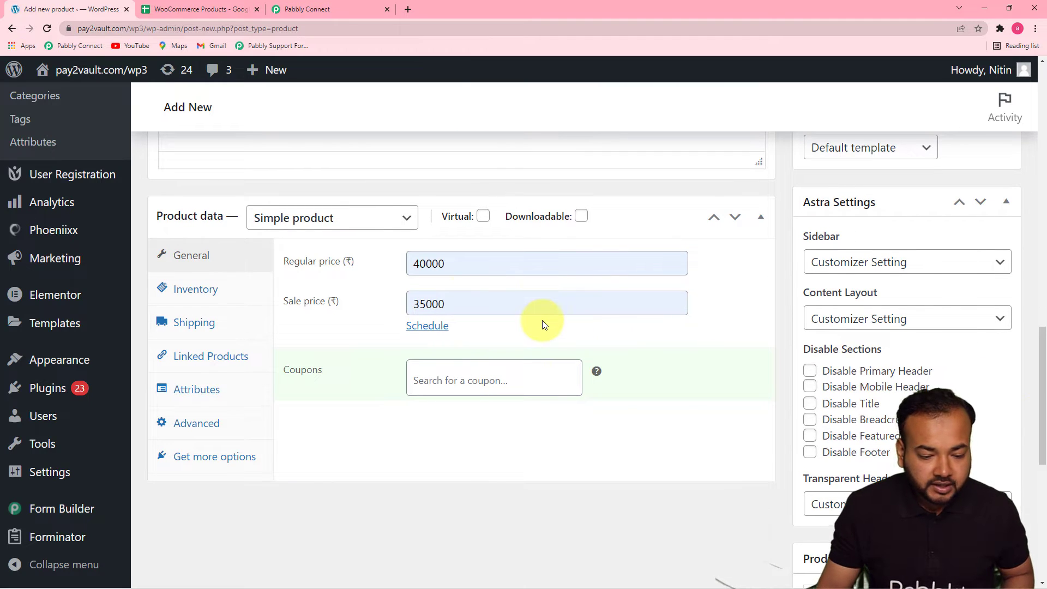
left_click_drag(1043, 341, 1039, 445)
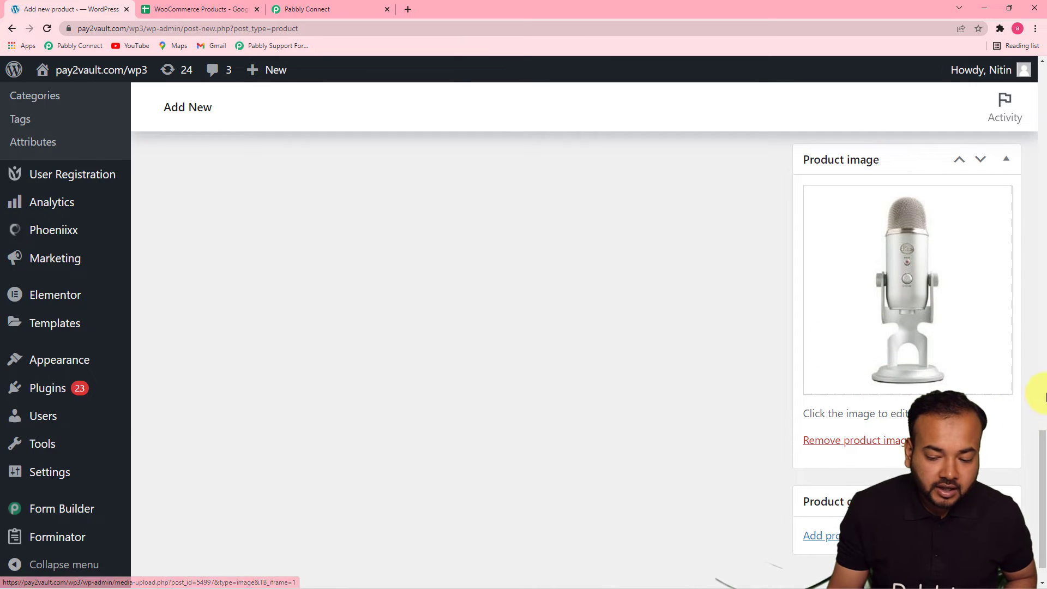
scroll(1046, 398, "up", 8)
left_click_drag(1043, 341, 1042, 156)
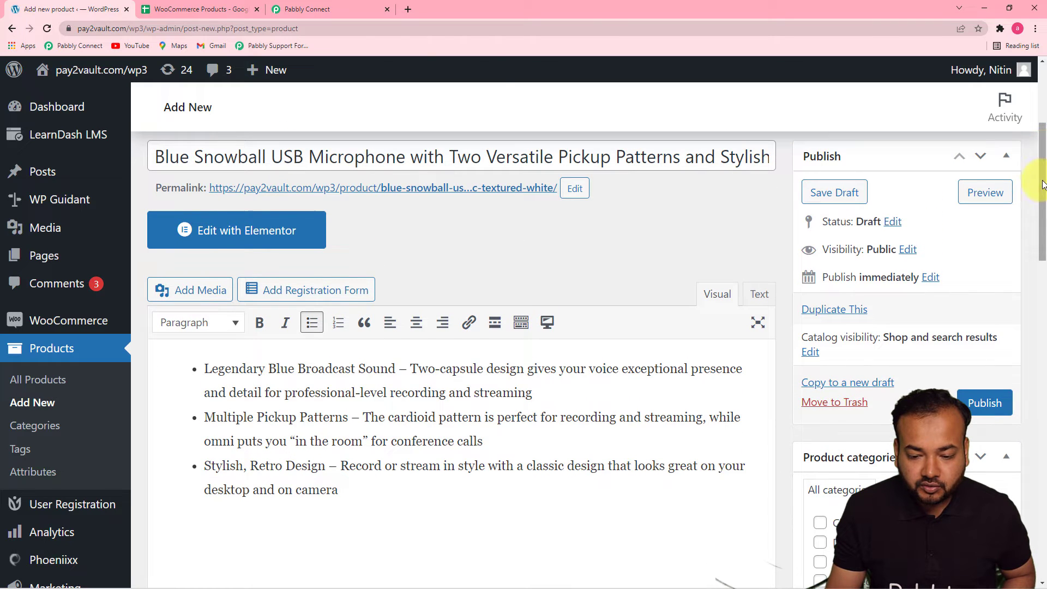
left_click(996, 413)
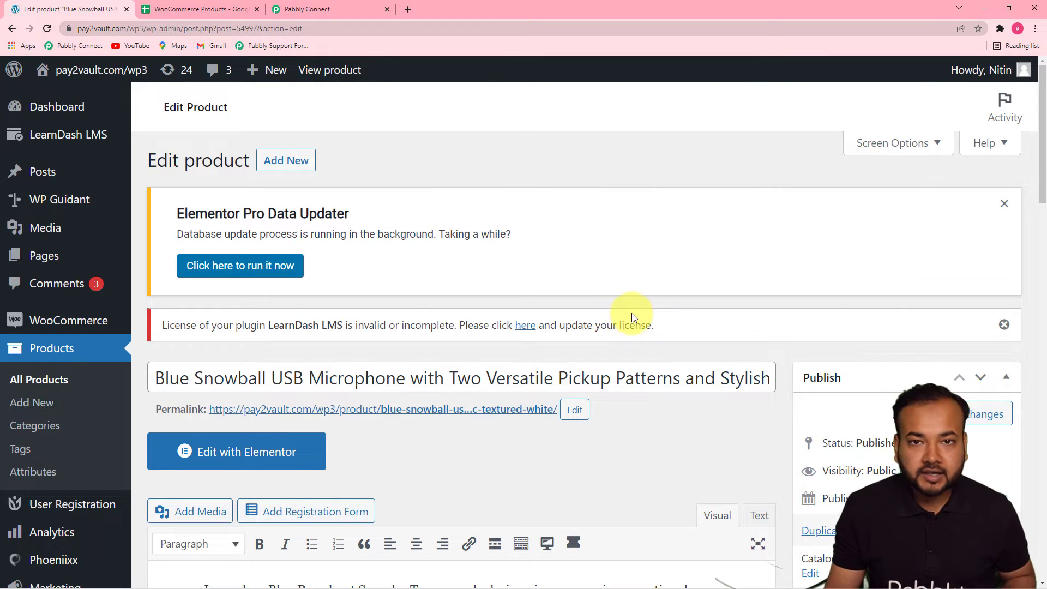
- Examine the captured product data in Pabbly Connect and the columns and existing rows of the WooCommerce Products spreadsheet
left_click(321, 14)
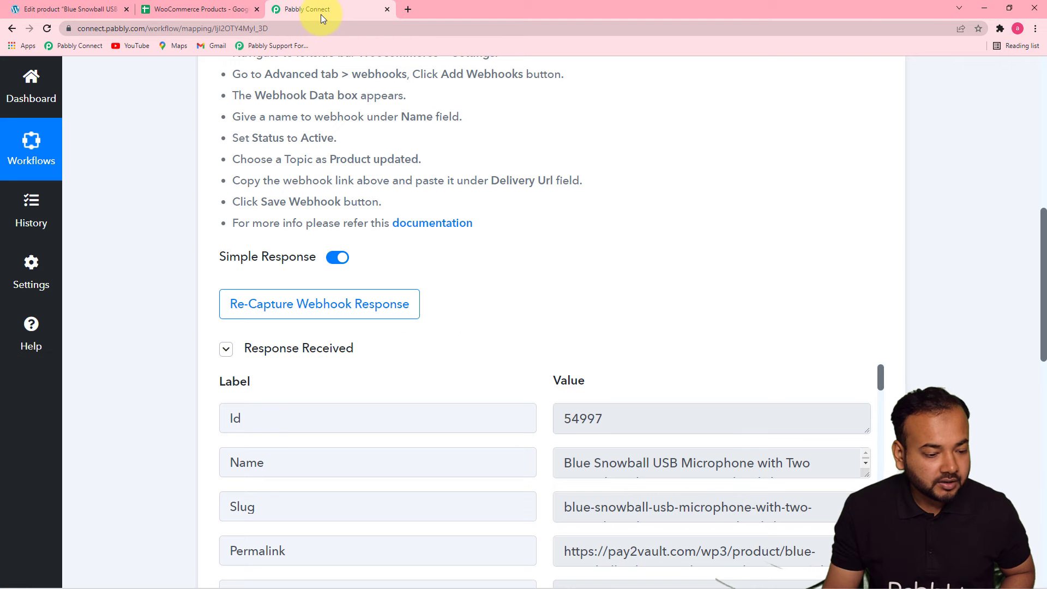
left_click_drag(1043, 270, 1043, 364)
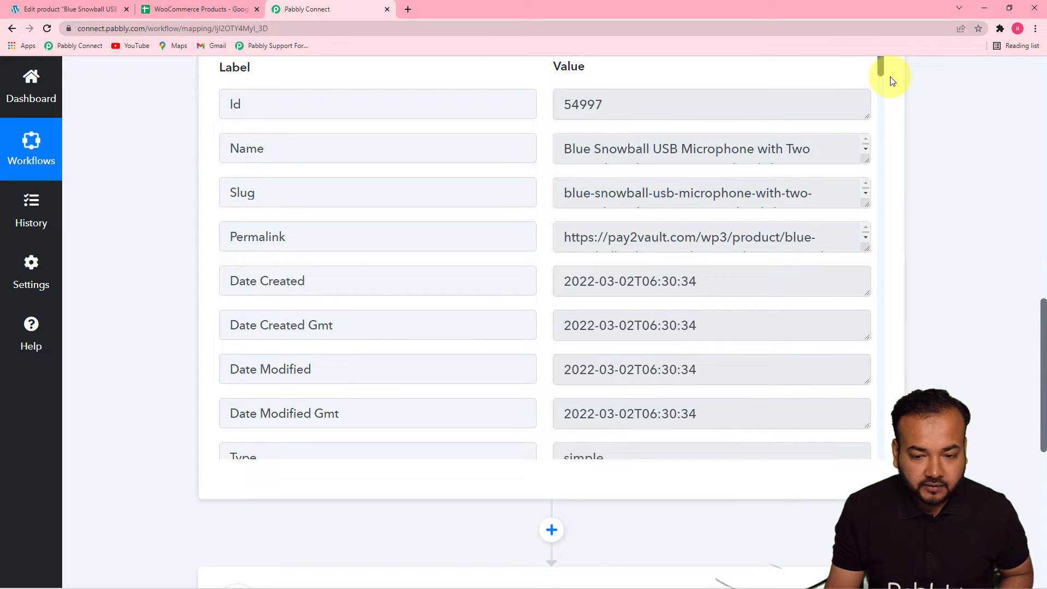
left_click_drag(879, 71, 887, 456)
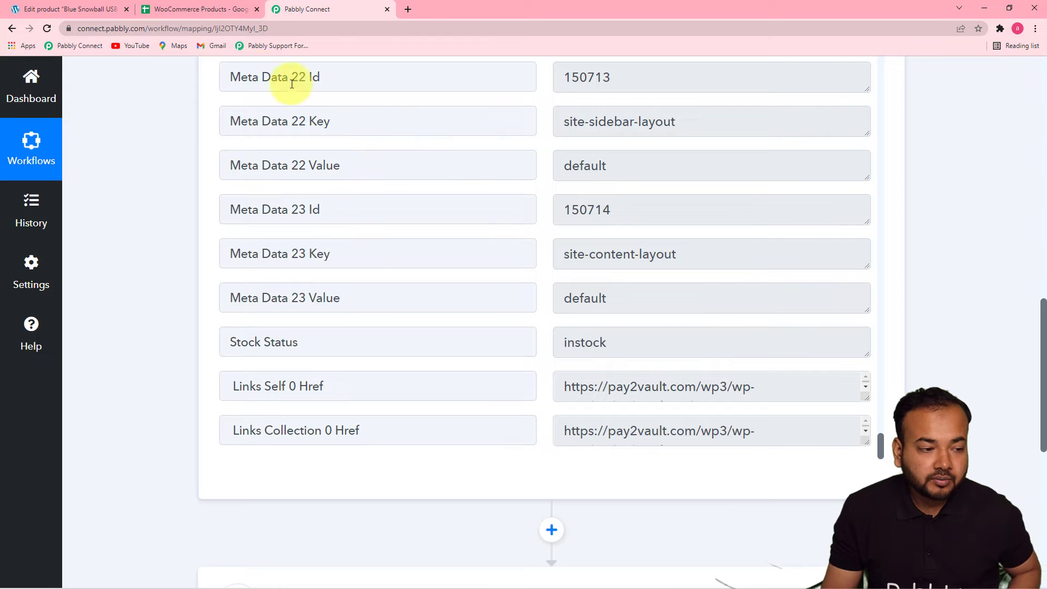
left_click(211, 12)
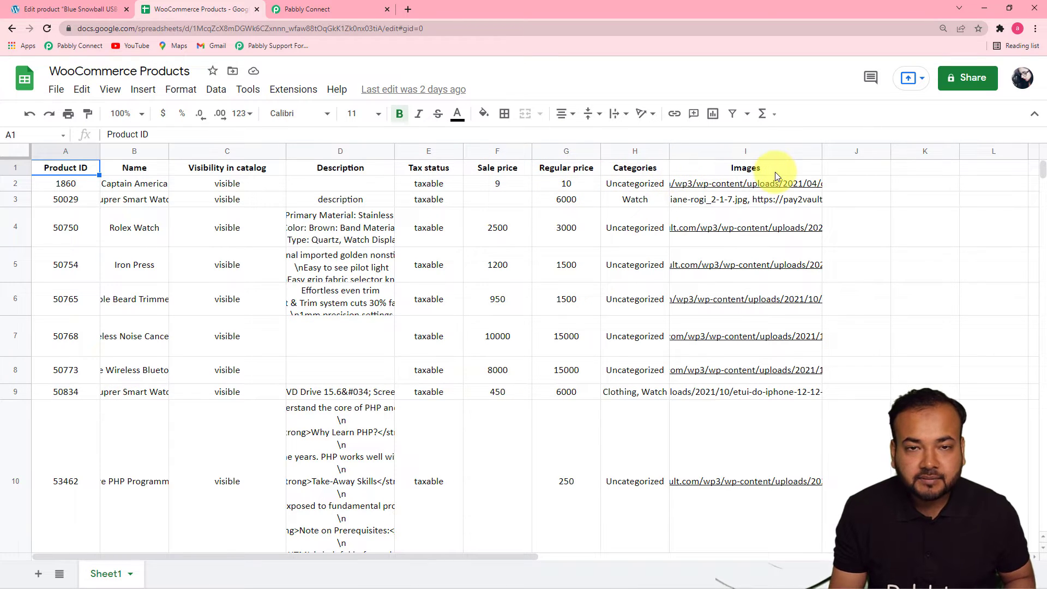
left_click_drag(1041, 170, 1041, 196)
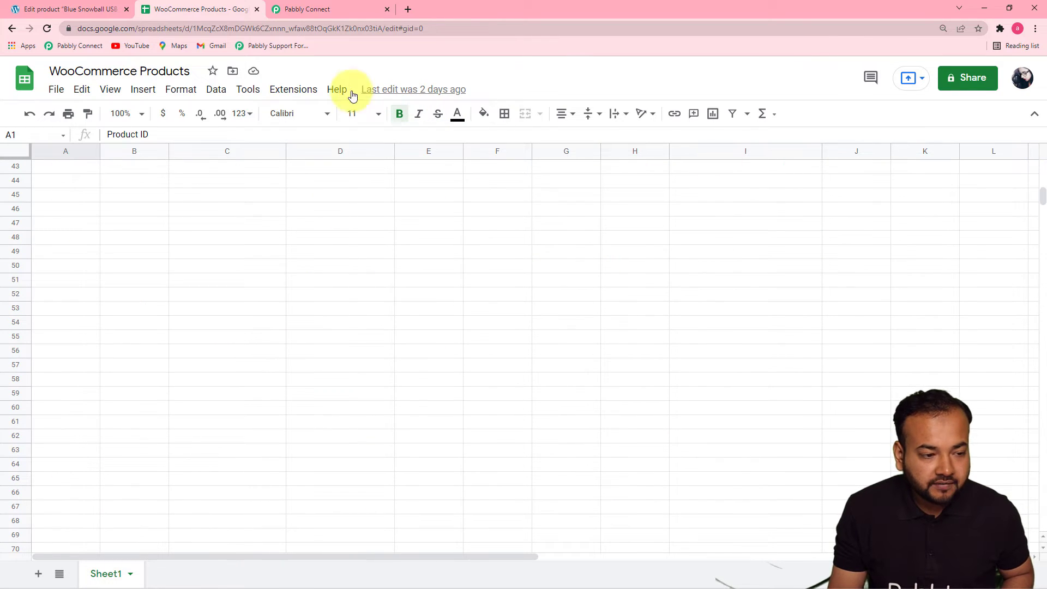
- In Pabbly Connect, set the workflow's second step to Google Sheets with the action event Lookup Spreadsheet Rows
left_click(341, 8)
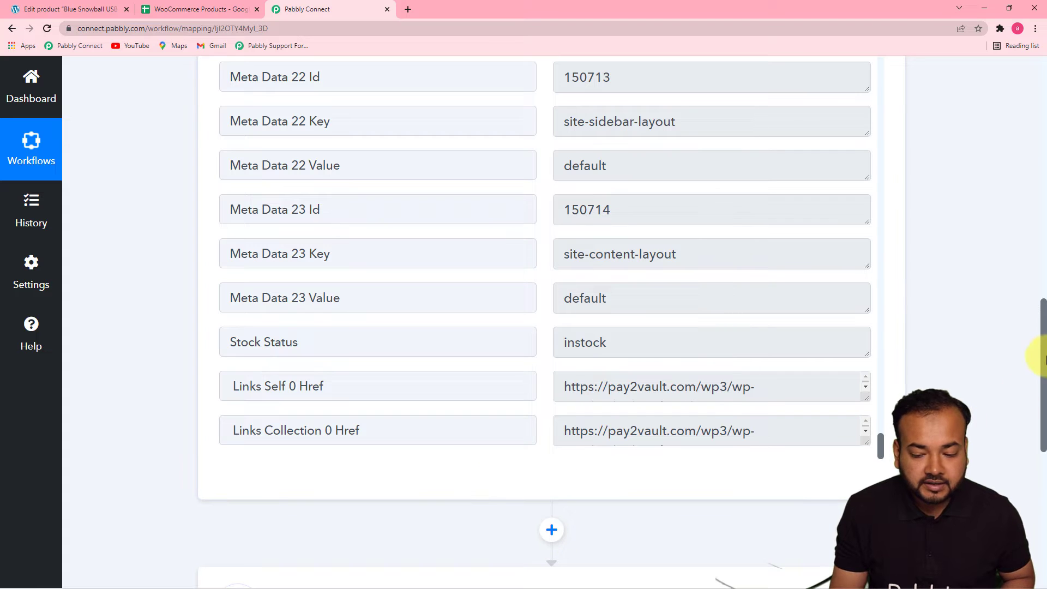
left_click_drag(1039, 339, 1039, 448)
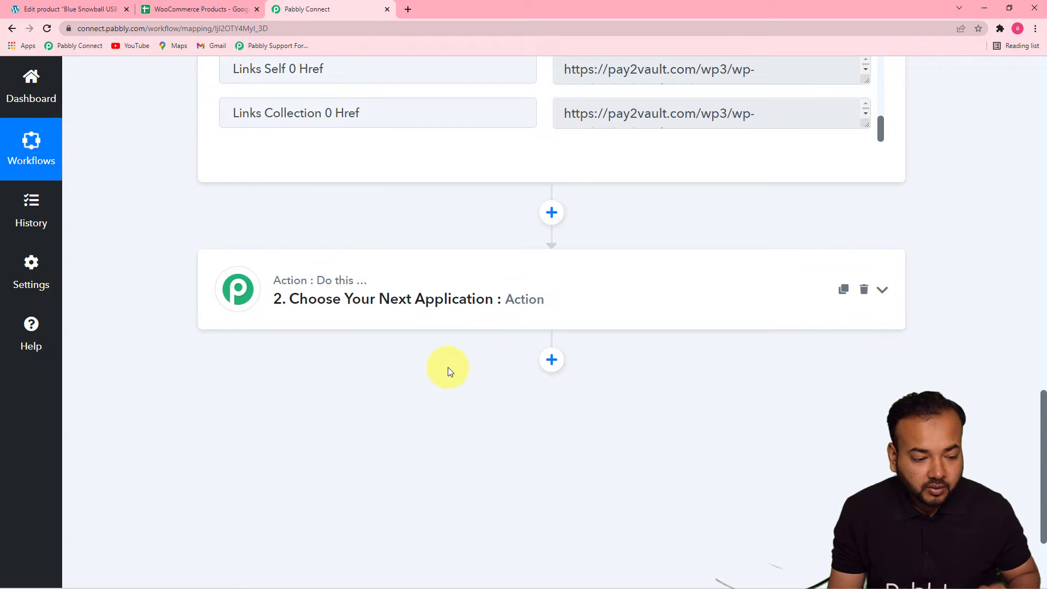
left_click(446, 317)
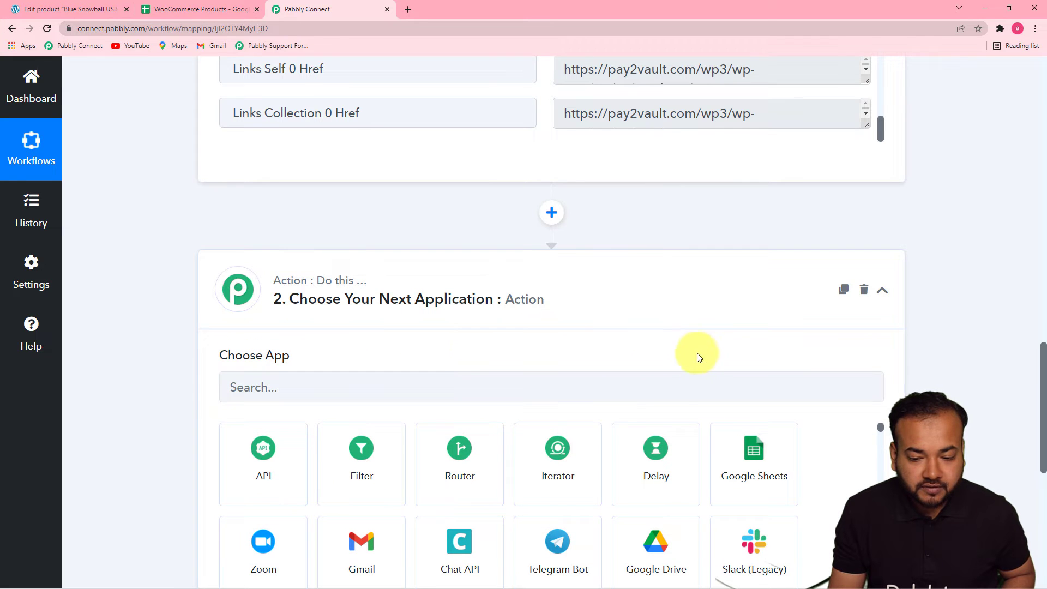
left_click_drag(1043, 354, 1040, 380)
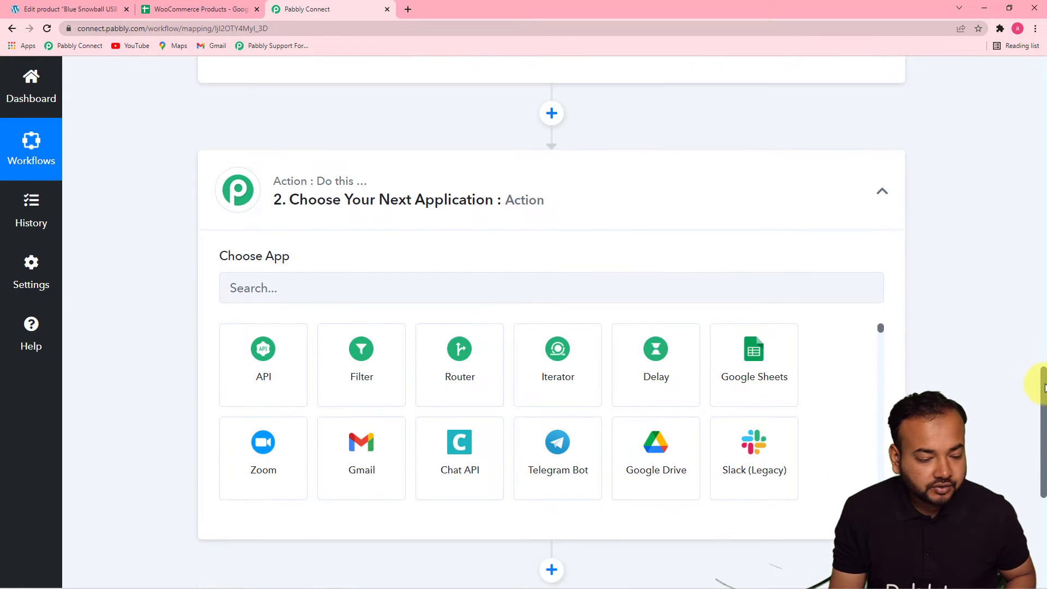
left_click(375, 257)
type("g")
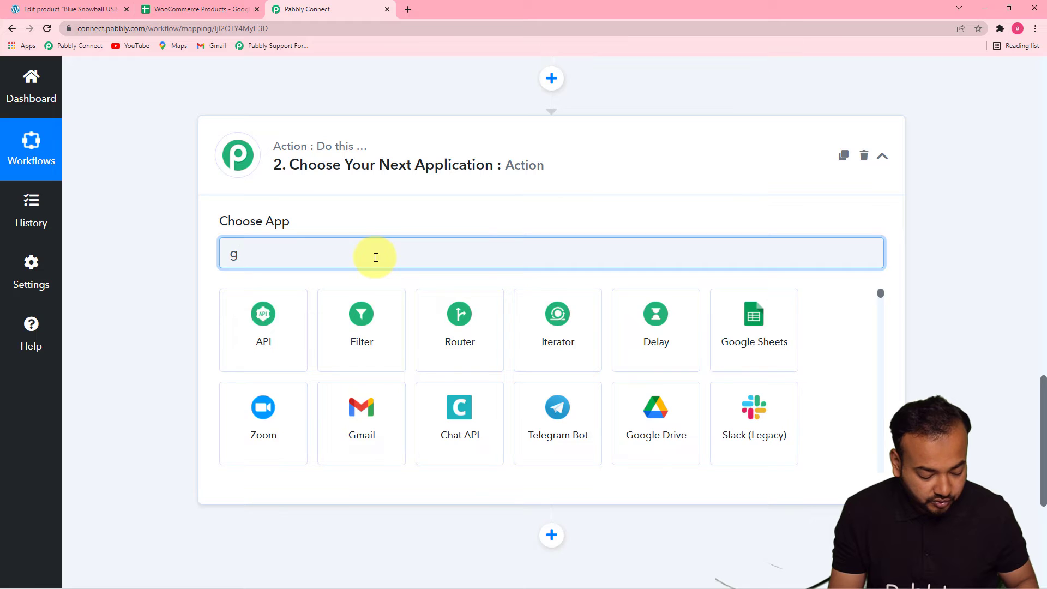
type("oo")
left_click(260, 344)
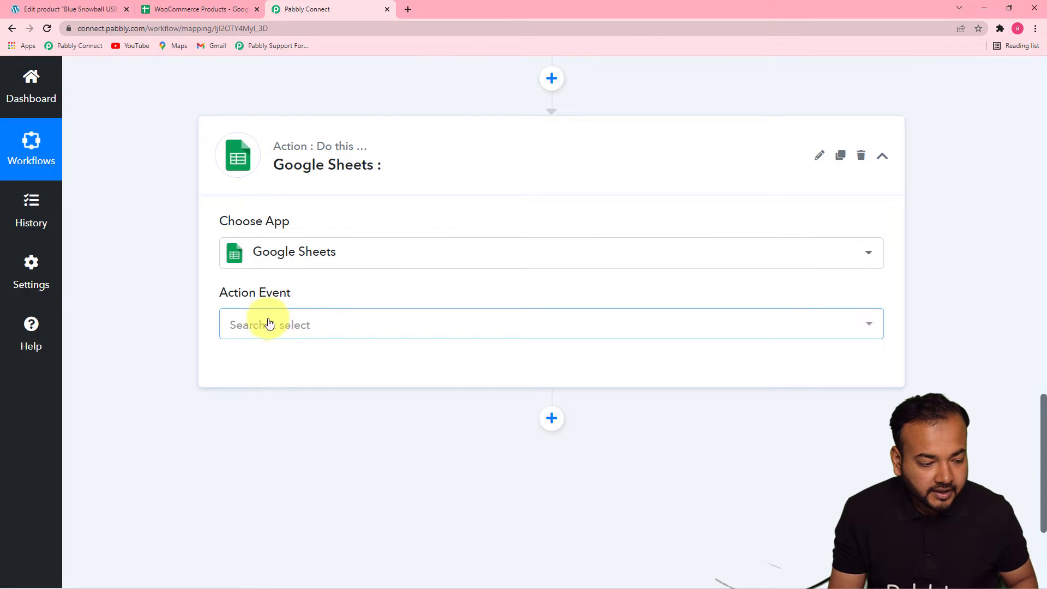
left_click(290, 338)
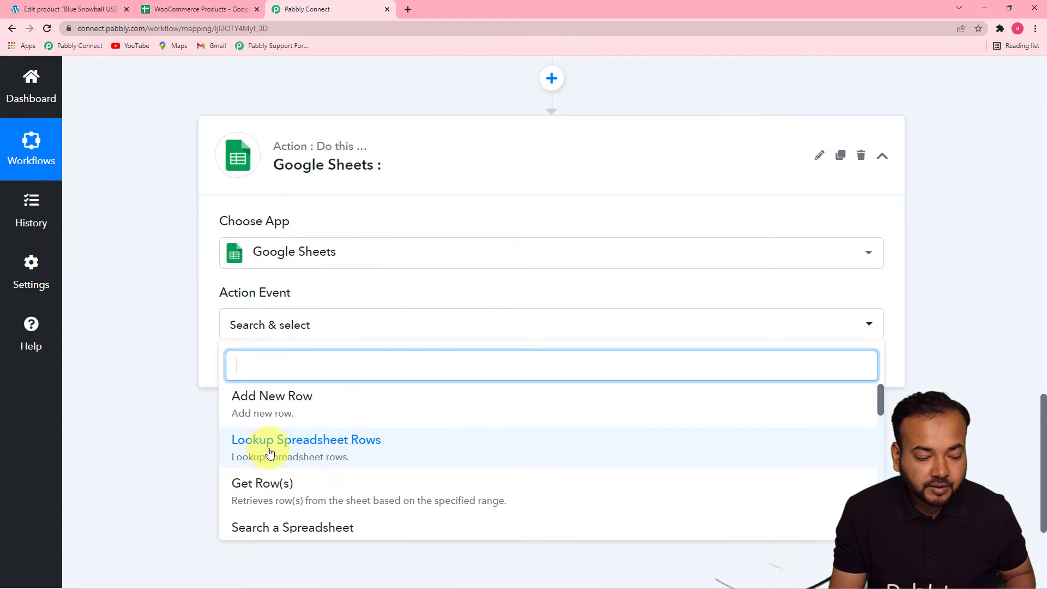
left_click(333, 455)
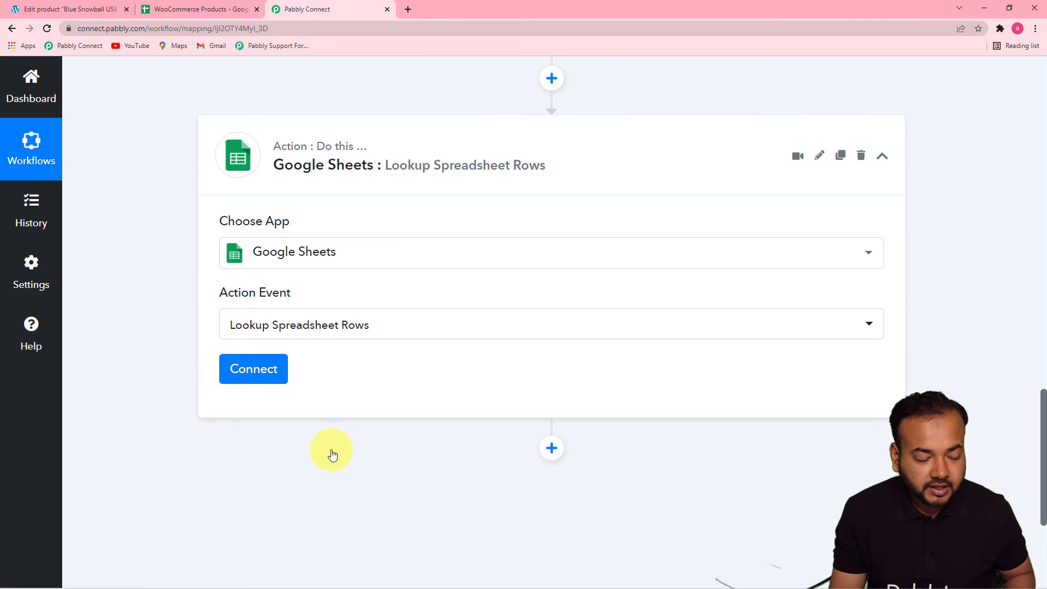
- Add a new Google Sheets connection for the lookup step and authorize Pabbly Connect Sheets with the Google account that owns the spreadsheet
left_click(254, 376)
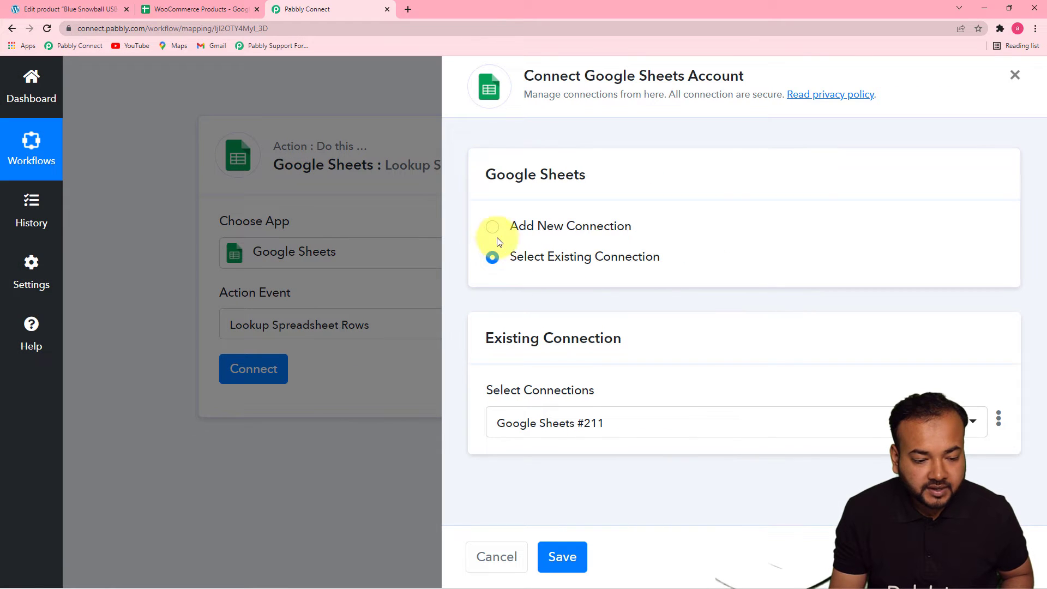
left_click(493, 233)
left_click(524, 406)
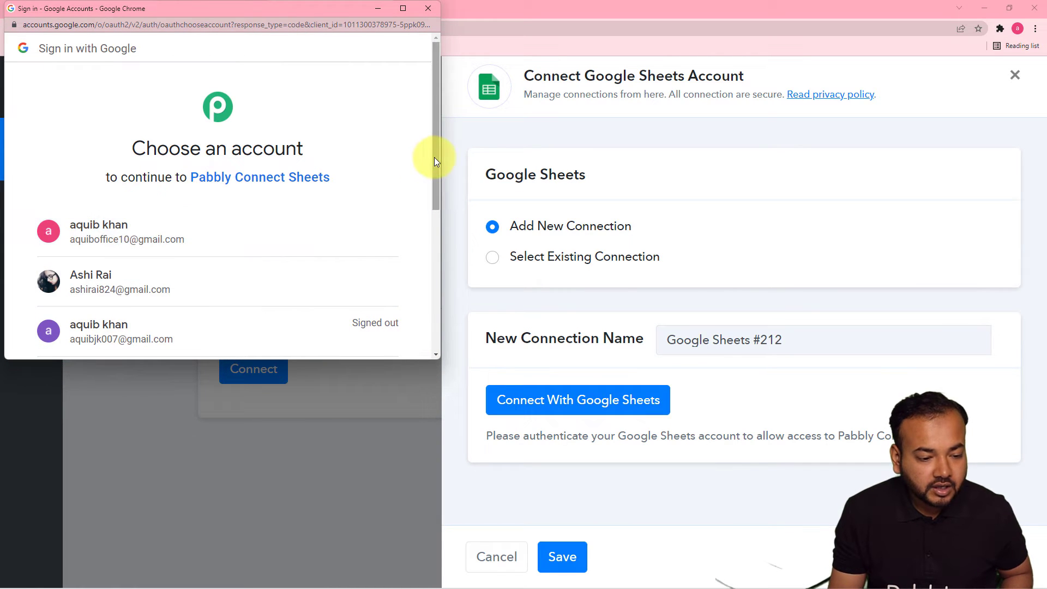
scroll(434, 156, "down", 1)
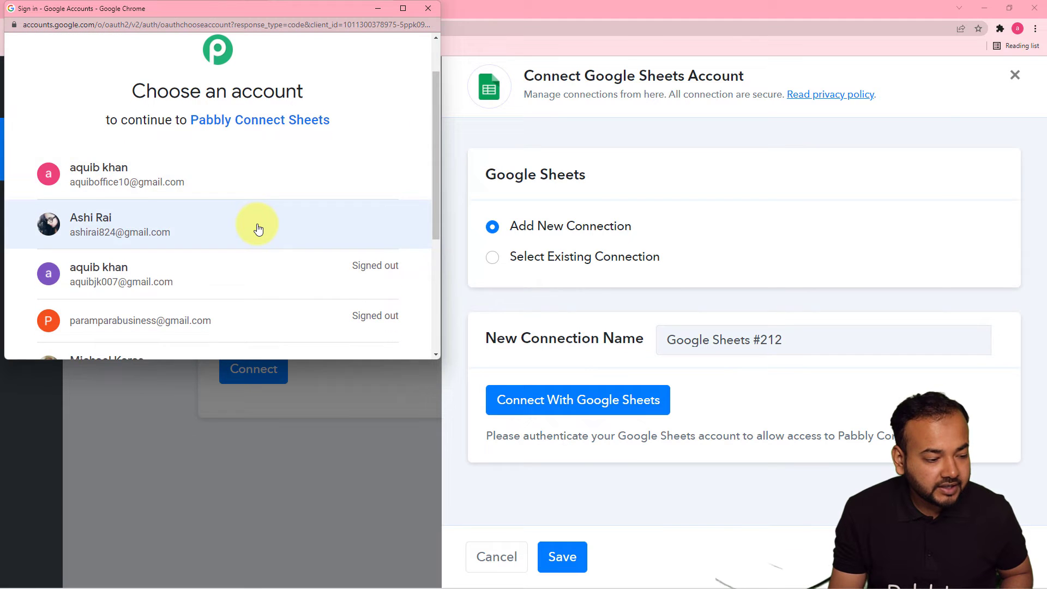
left_click(282, 229)
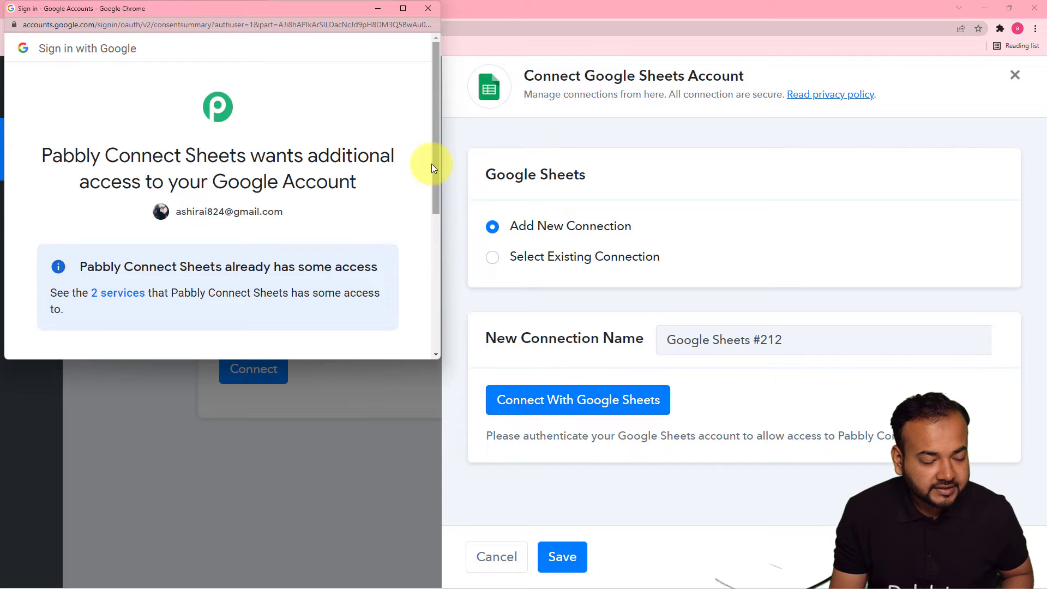
left_click_drag(433, 162, 436, 292)
left_click(286, 270)
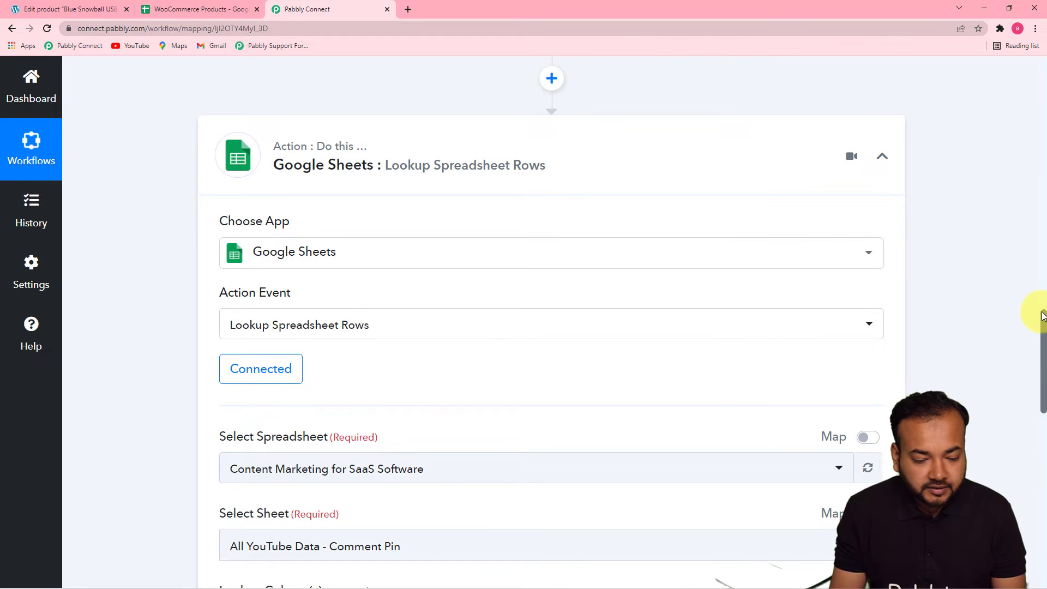
- Choose the WooCommerce Products spreadsheet and its Sheet1 for the lookup, checking both names against the open Google Sheets file
left_click_drag(1043, 316, 1043, 387)
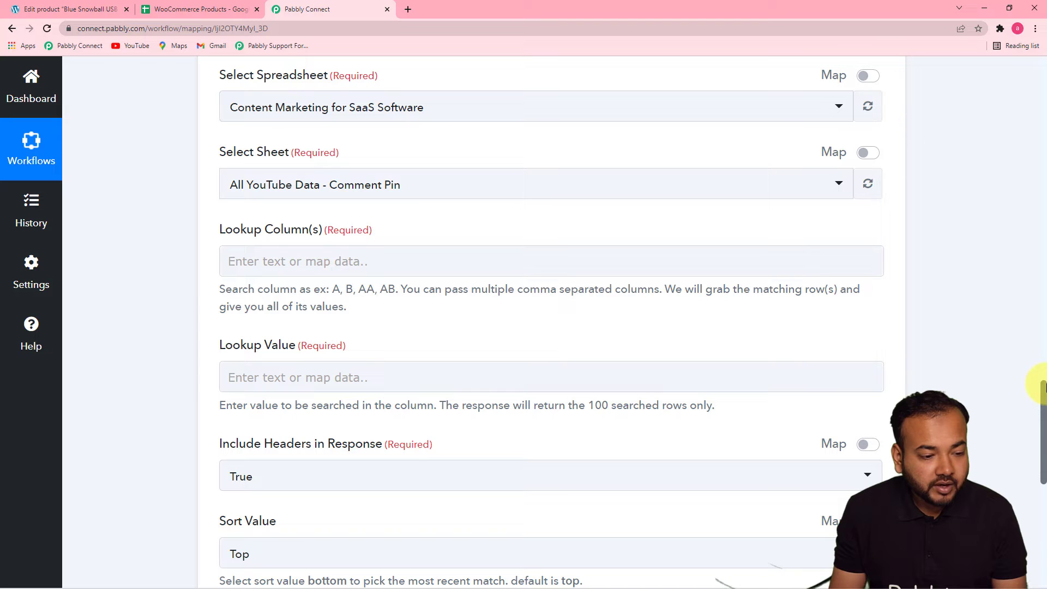
left_click_drag(1043, 397, 1043, 359)
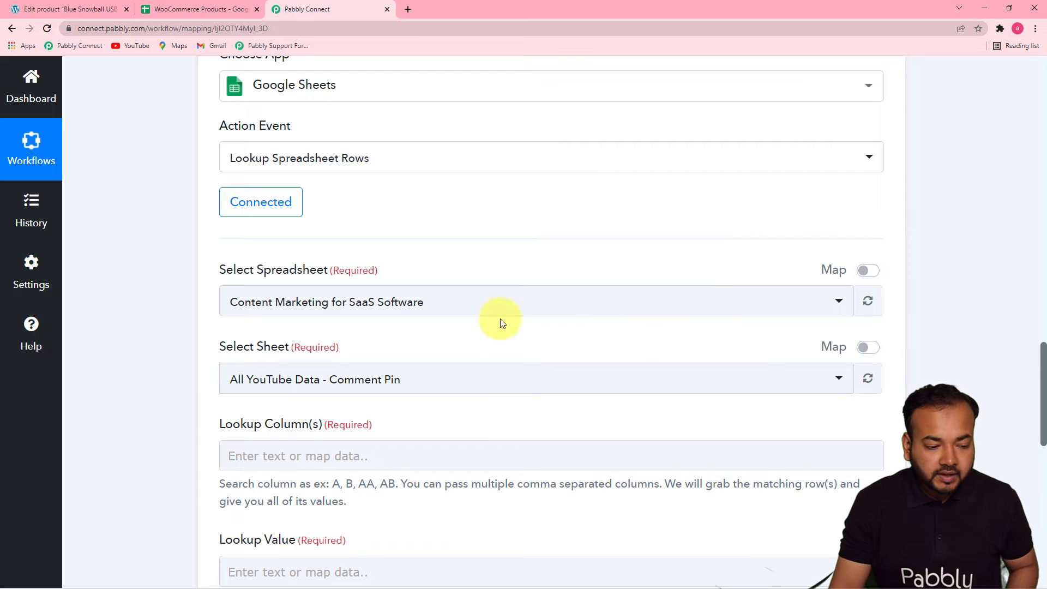
left_click(312, 305)
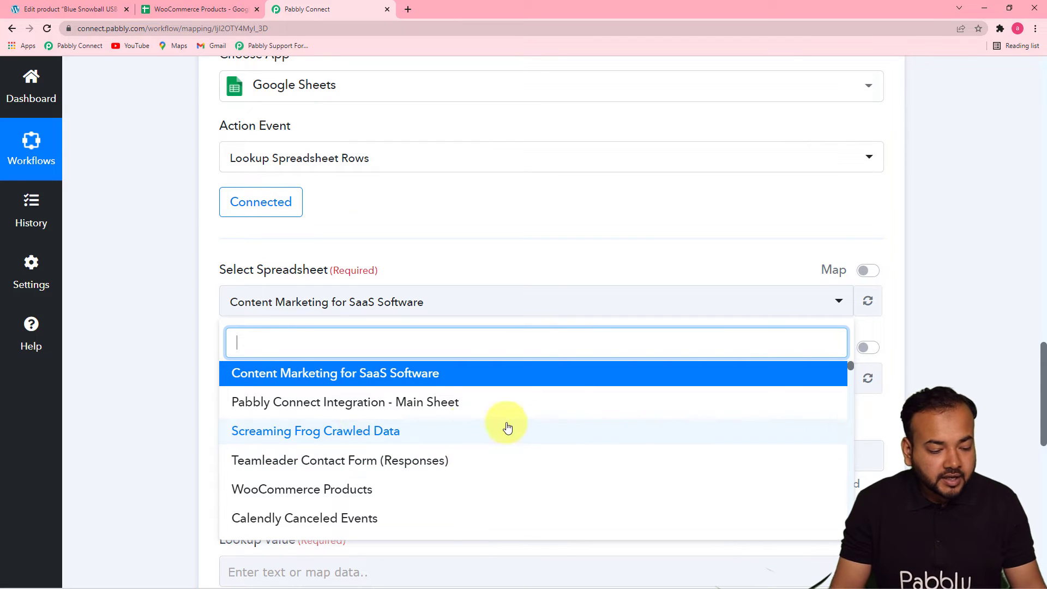
left_click(181, 10)
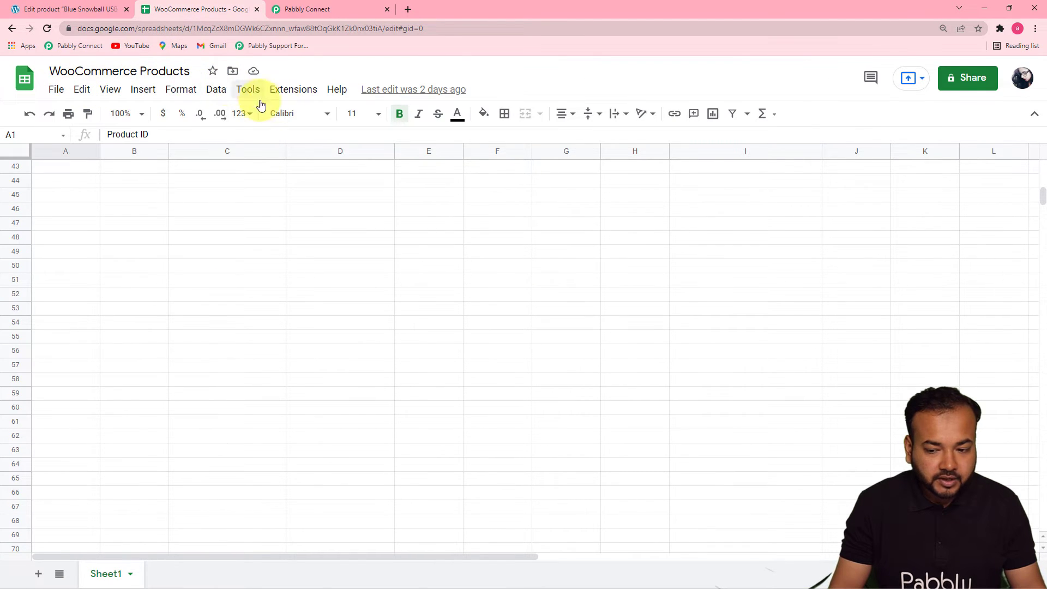
left_click(341, 11)
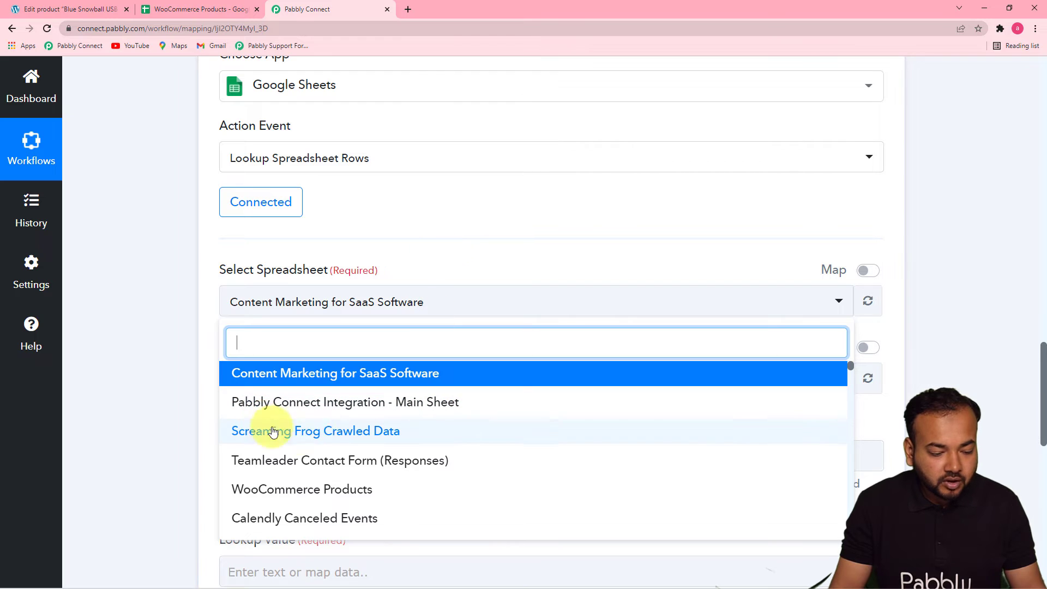
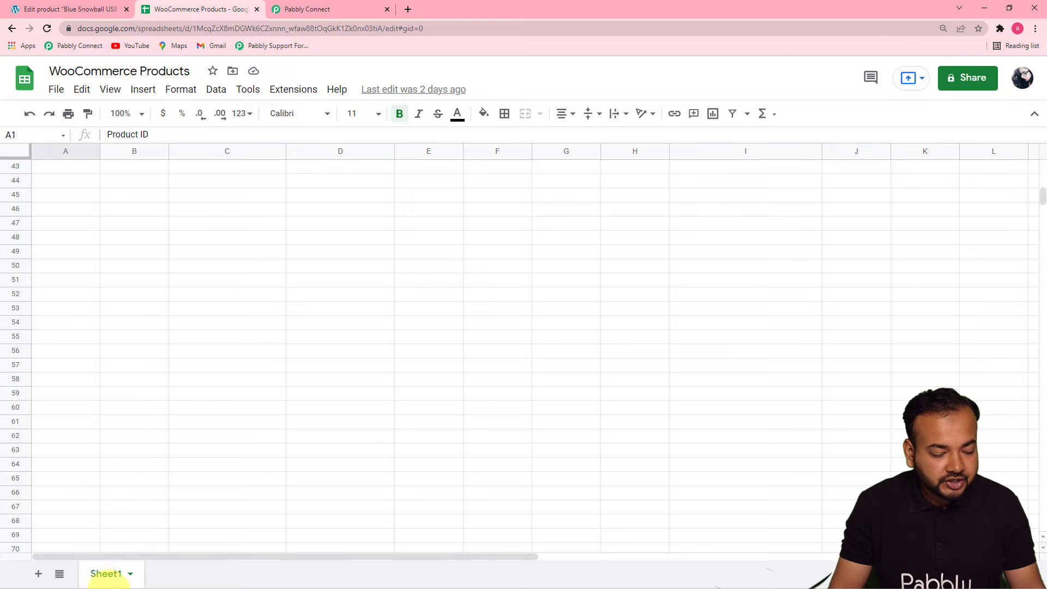
left_click(312, 15)
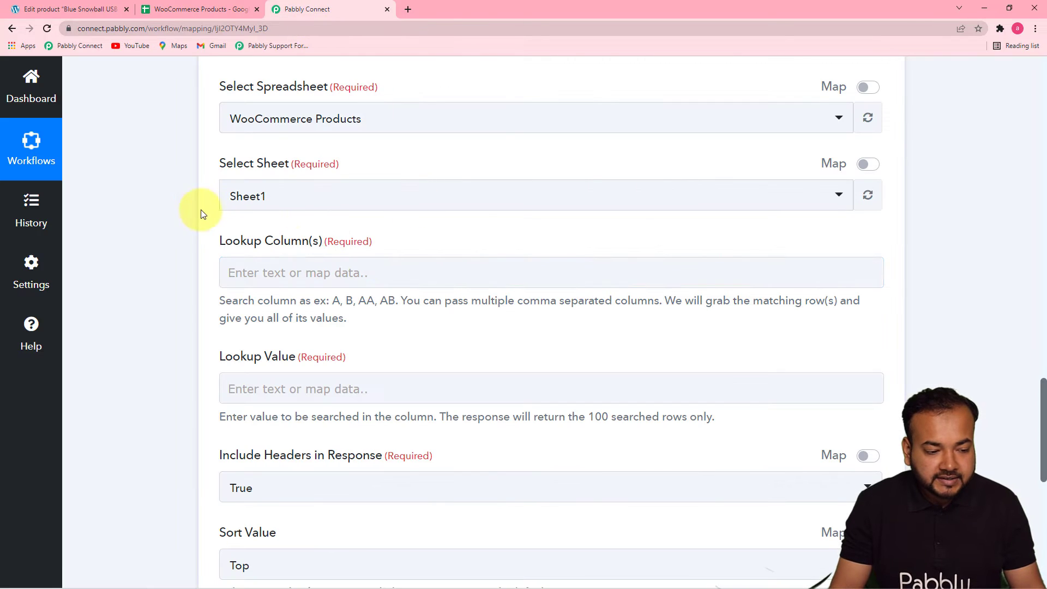
- Check which spreadsheet column holds the Product ID and set the lookup column to A
left_click(244, 271)
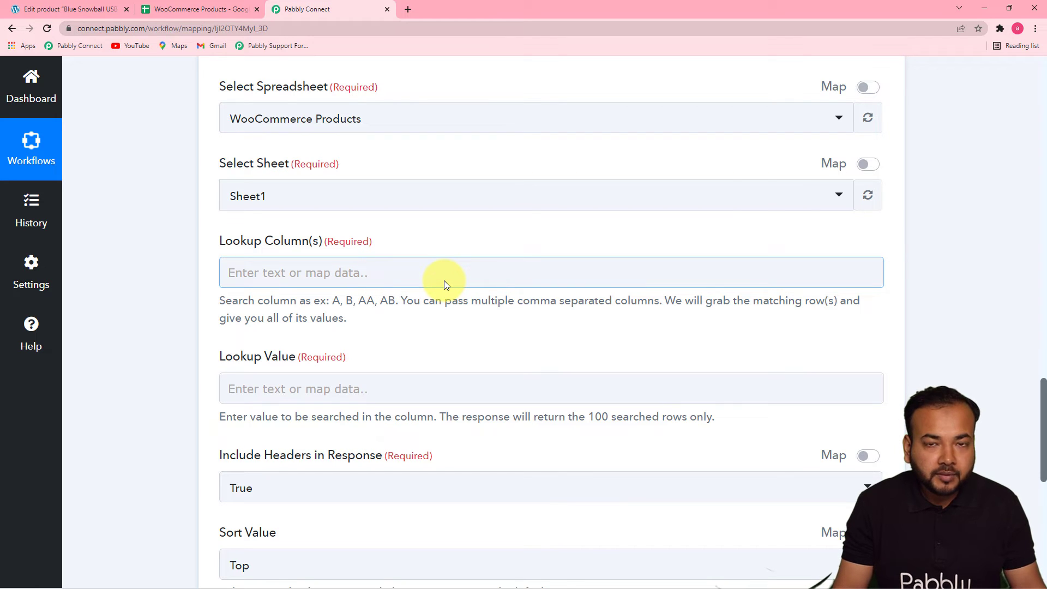
left_click(242, 82)
left_click(195, 13)
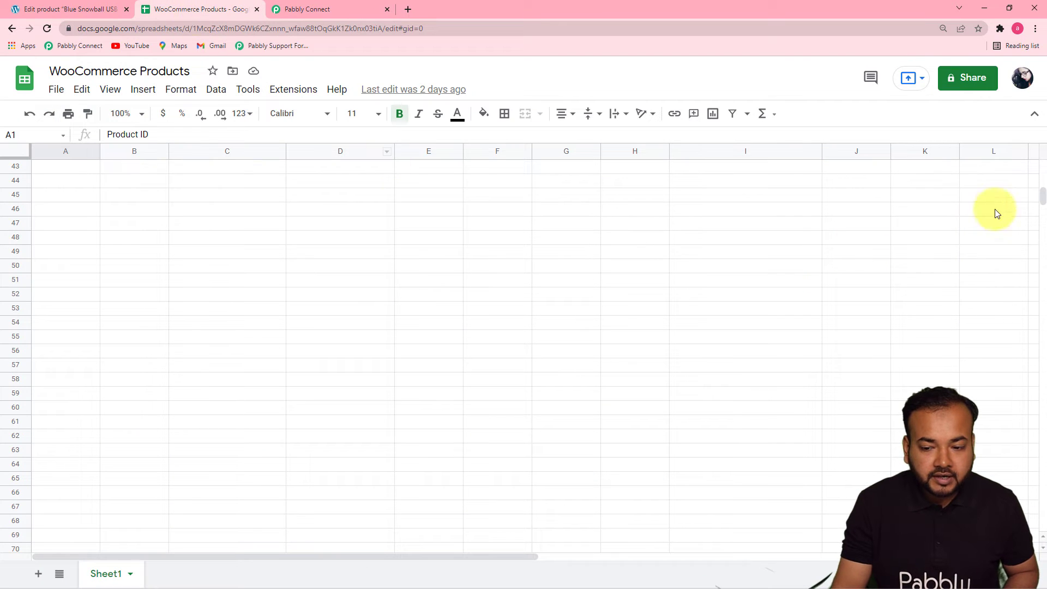
scroll(1043, 171, "up", 10)
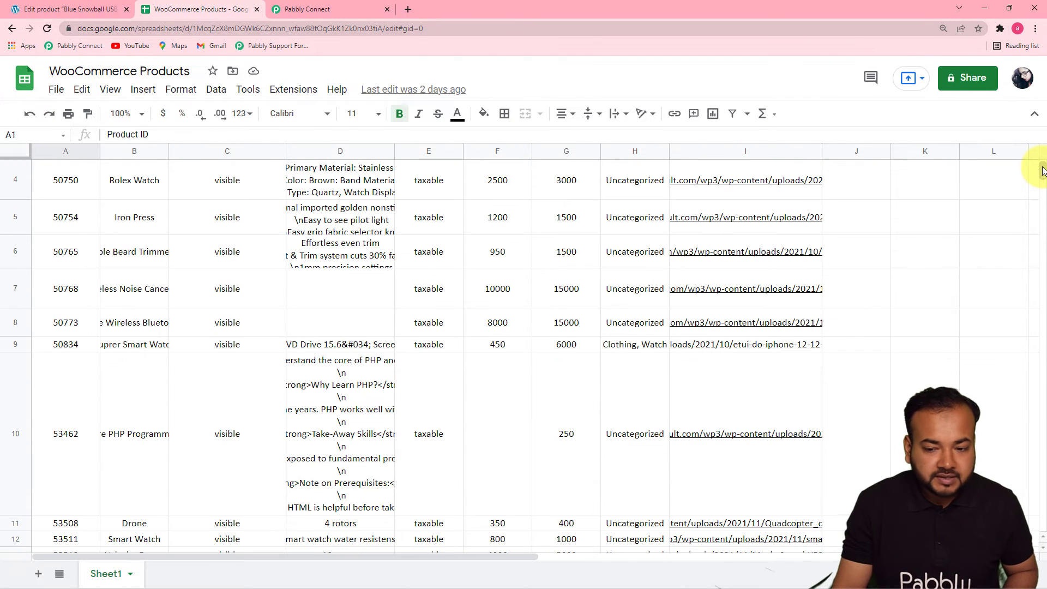
scroll(1043, 171, "up", 3)
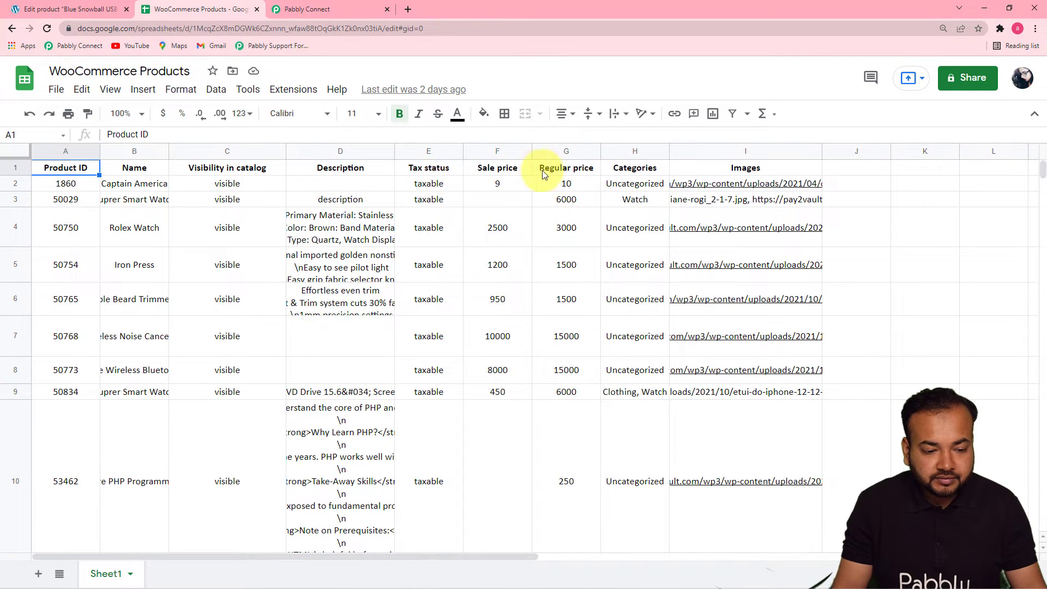
mouse_move(761, 266)
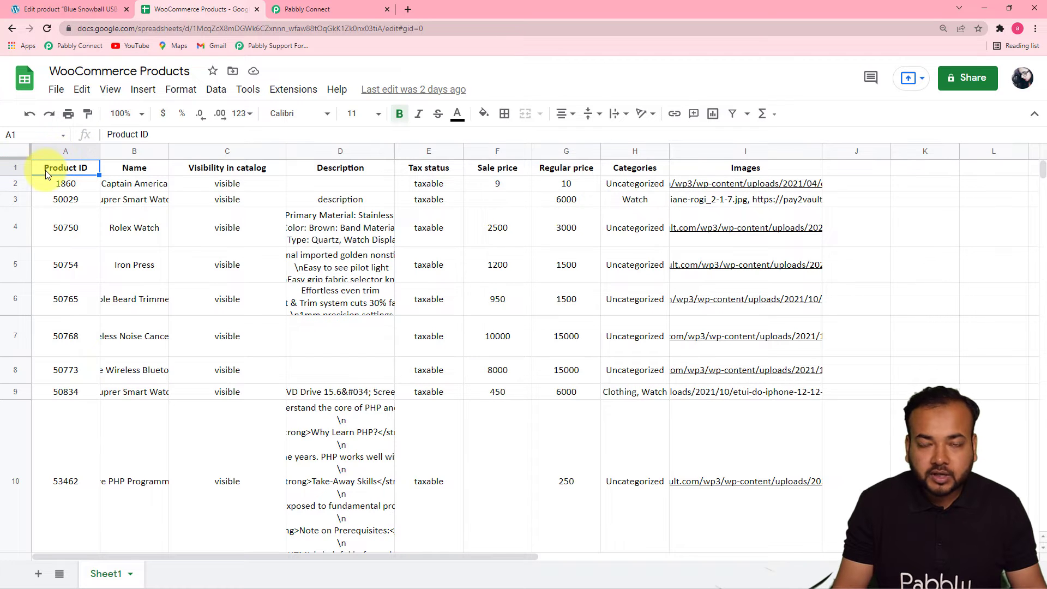
left_click(333, 14)
left_click(281, 274)
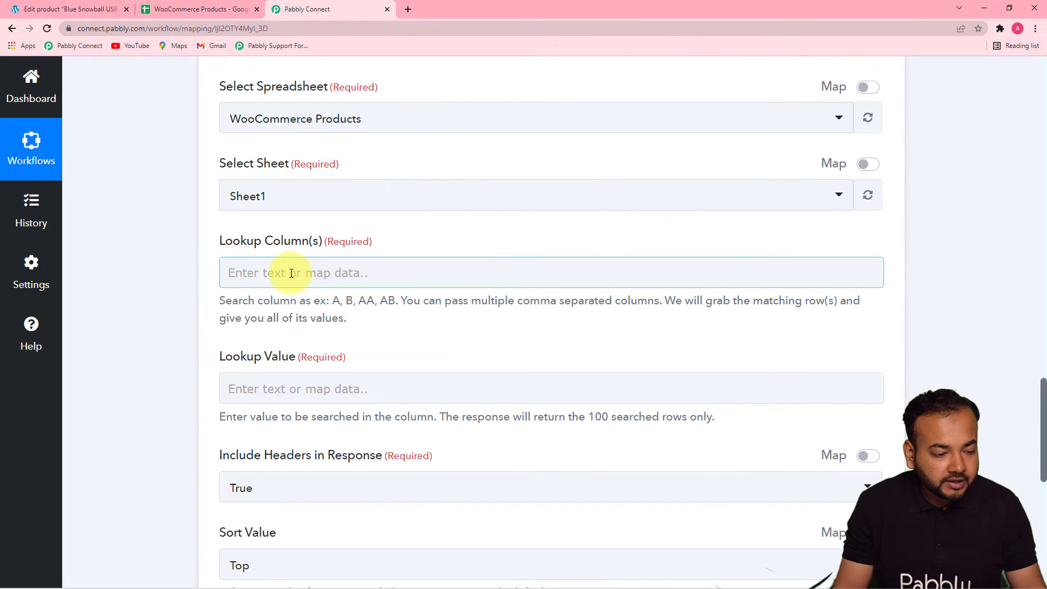
left_click(301, 277)
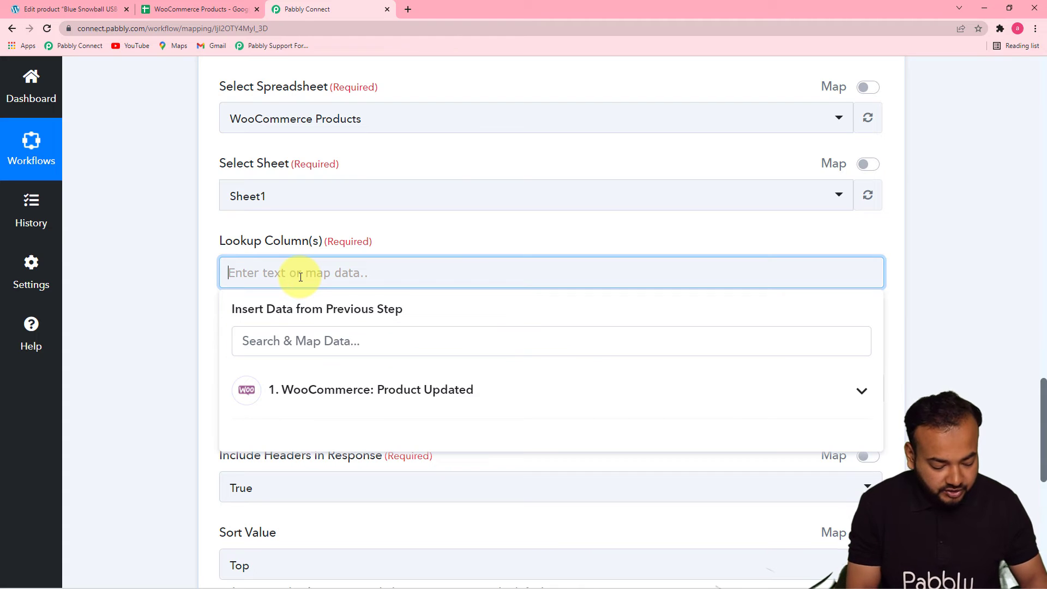
left_click(160, 293)
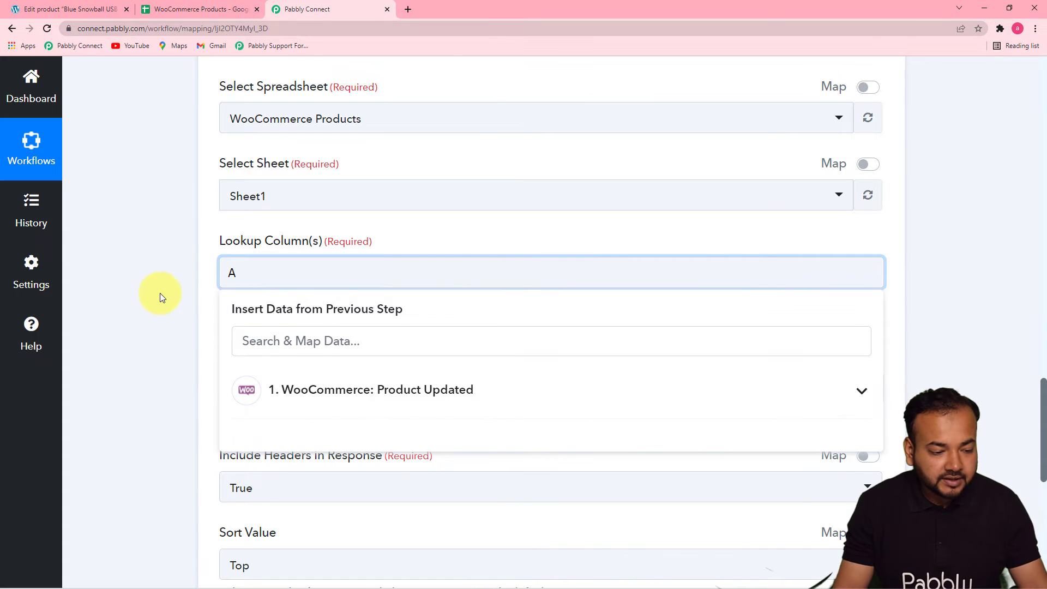
- Find the product Id in the captured WooCommerce response and map the Id from WooCommerce: Product Updated as the lookup value
left_click_drag(1045, 384, 1000, 218)
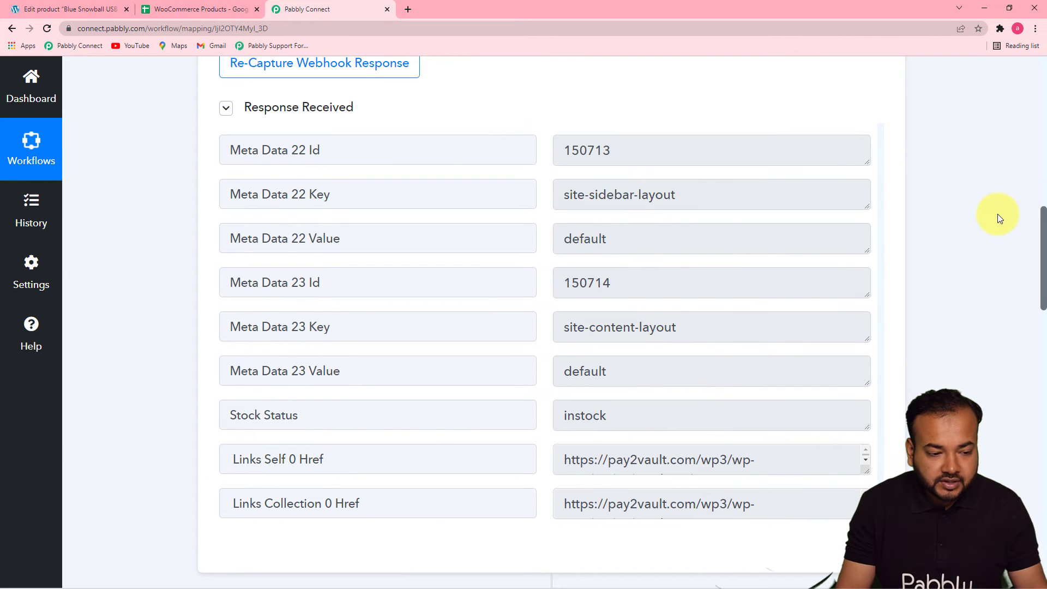
left_click_drag(879, 507, 836, 130)
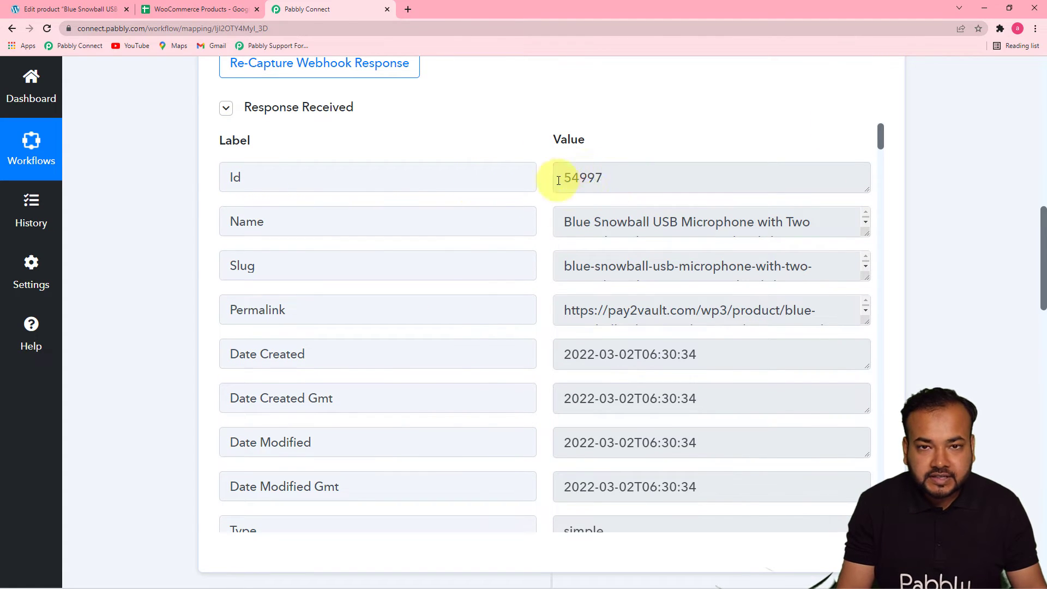
left_click_drag(1043, 220, 1028, 420)
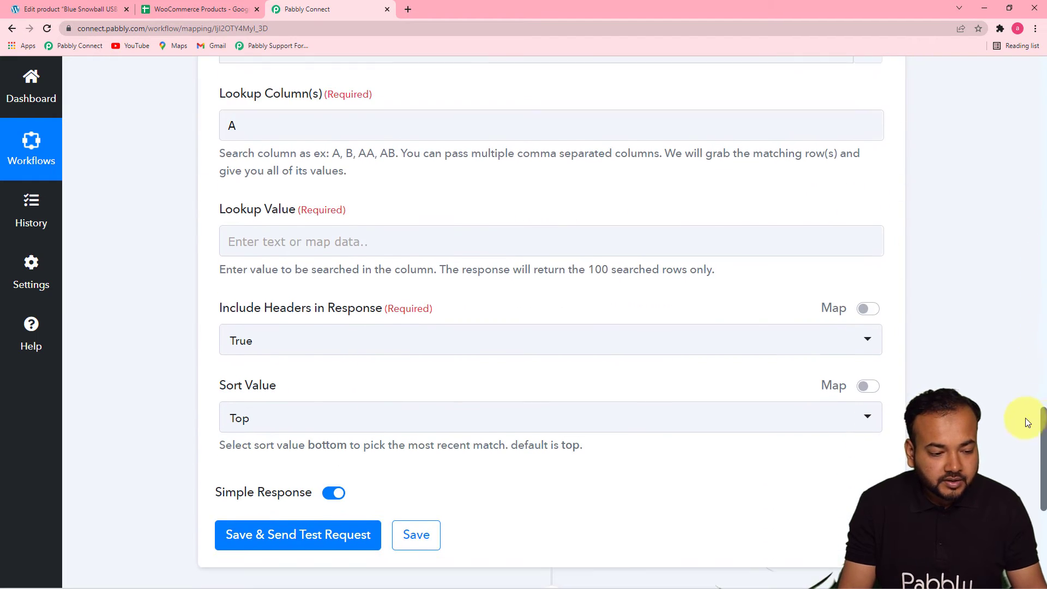
left_click(427, 244)
left_click(415, 241)
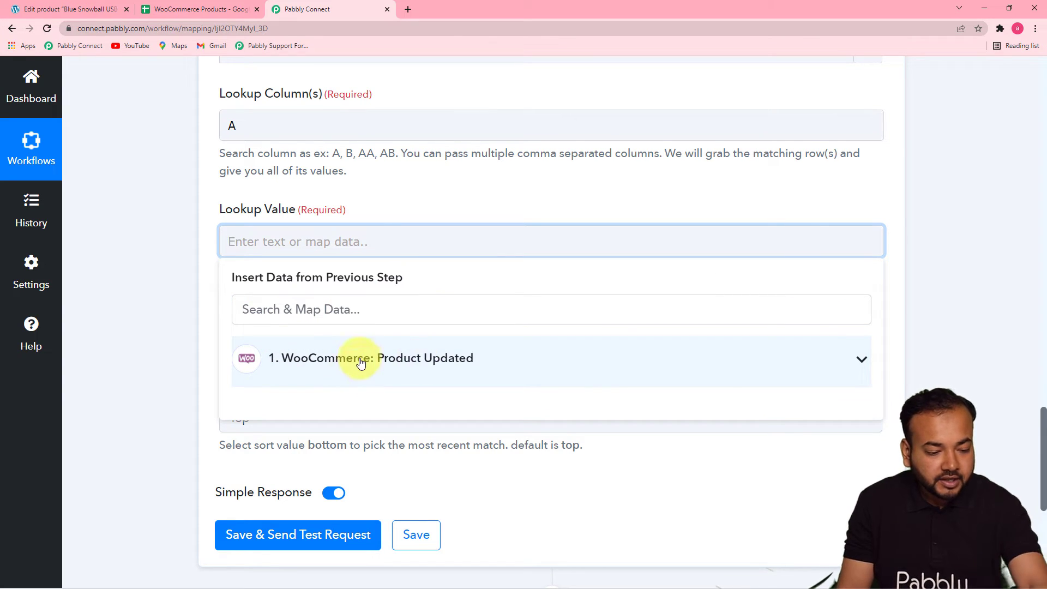
left_click(414, 368)
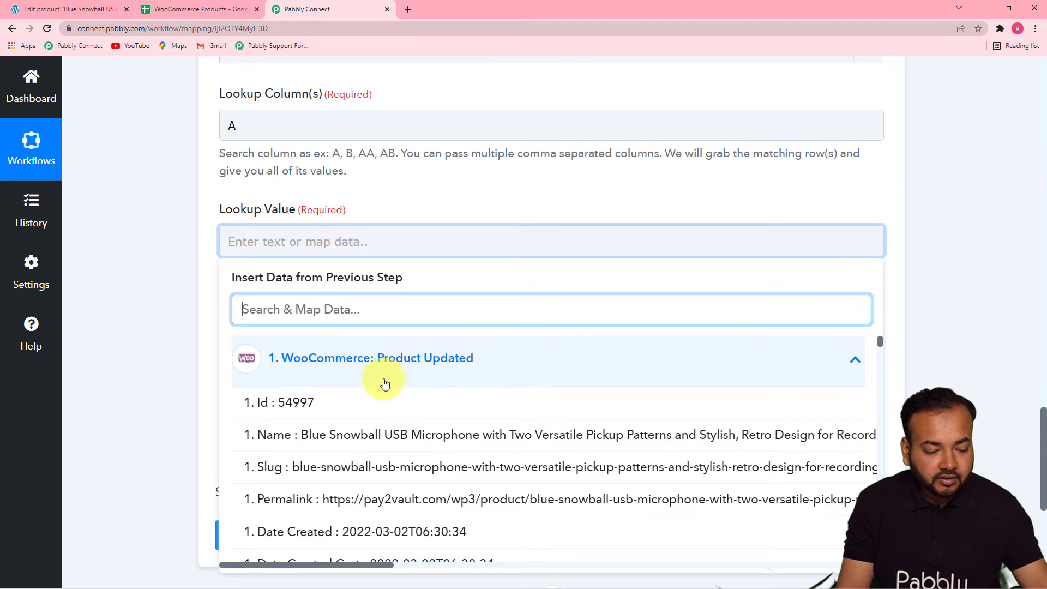
left_click(297, 404)
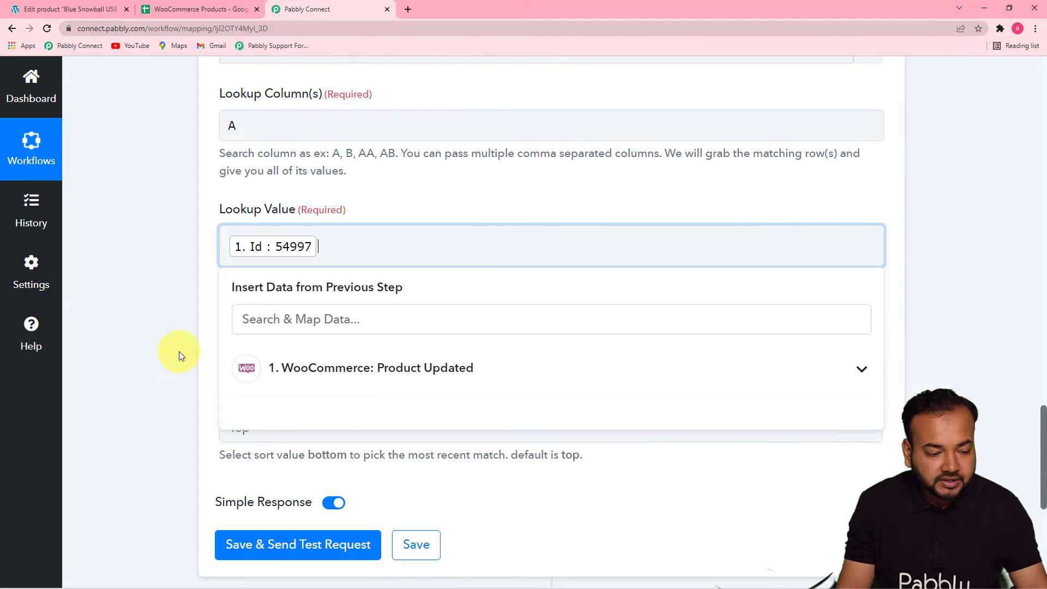
left_click(182, 351)
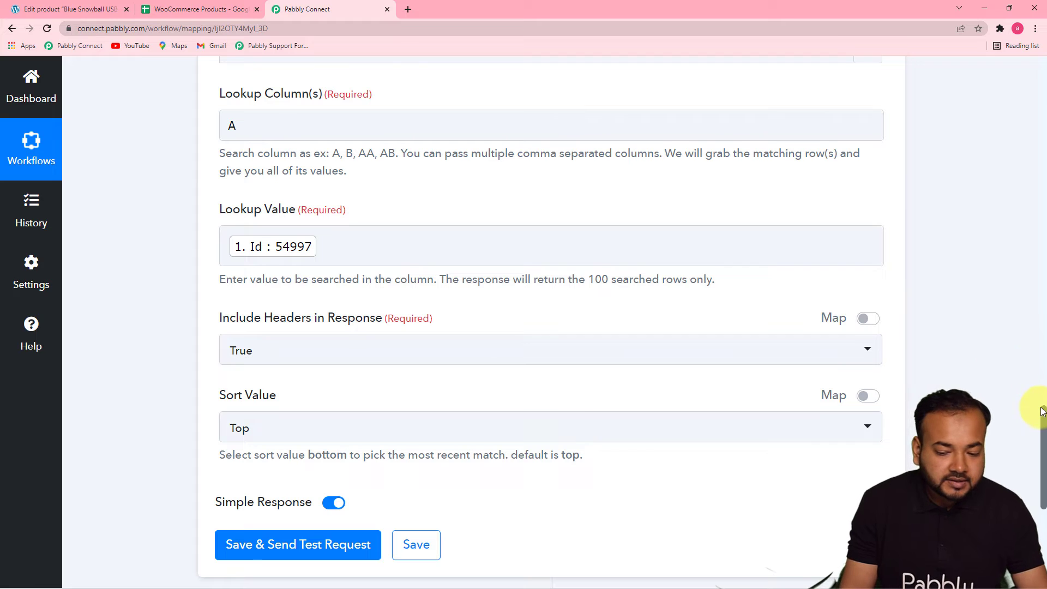
- Review the spreadsheet's header row and set Include Headers in Response to False
left_click_drag(1042, 413, 1039, 436)
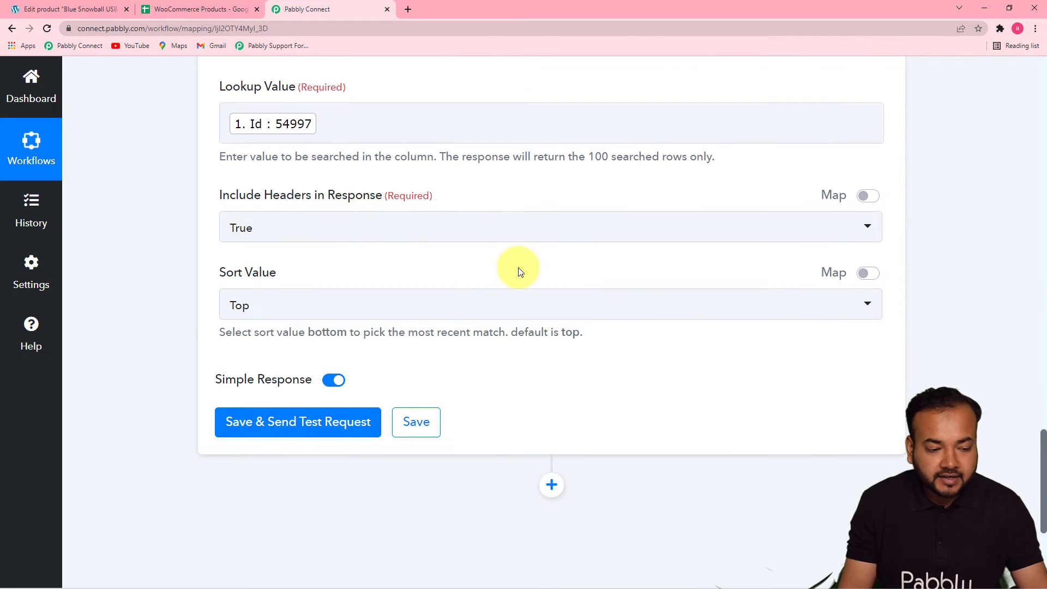
left_click(300, 241)
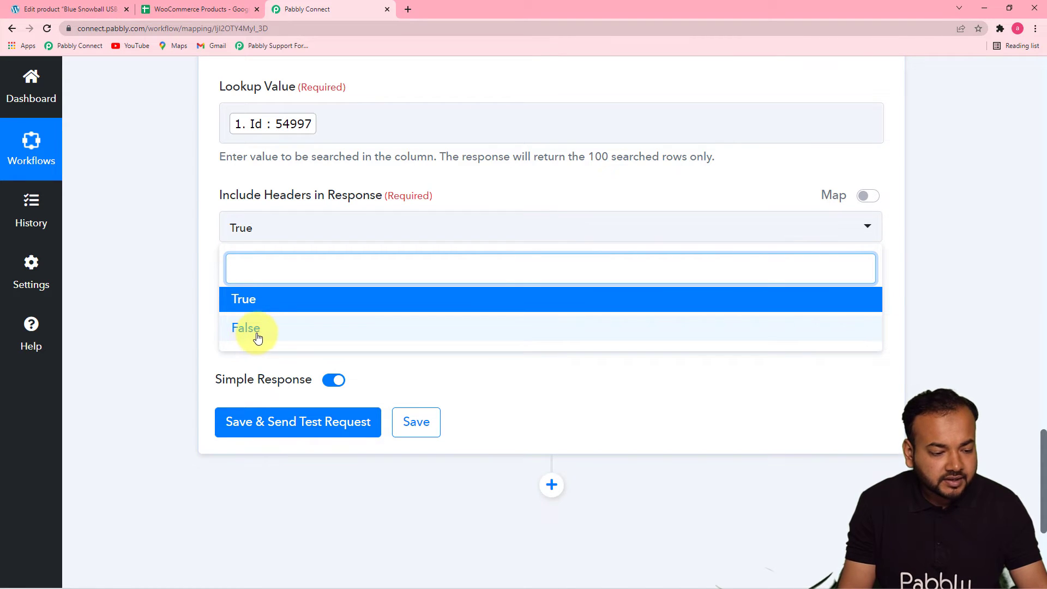
left_click(152, 11)
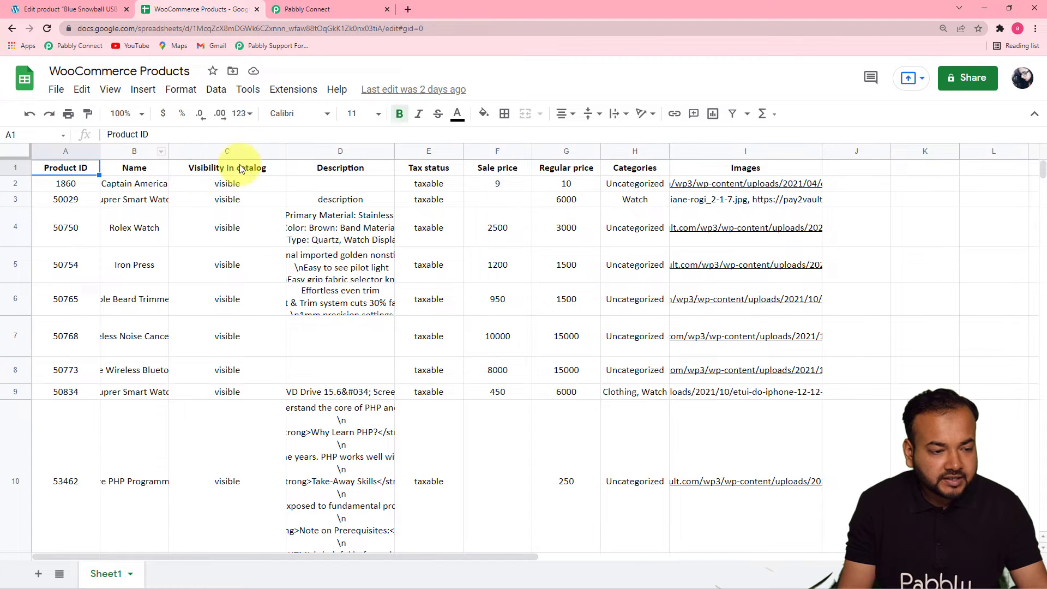
left_click(308, 12)
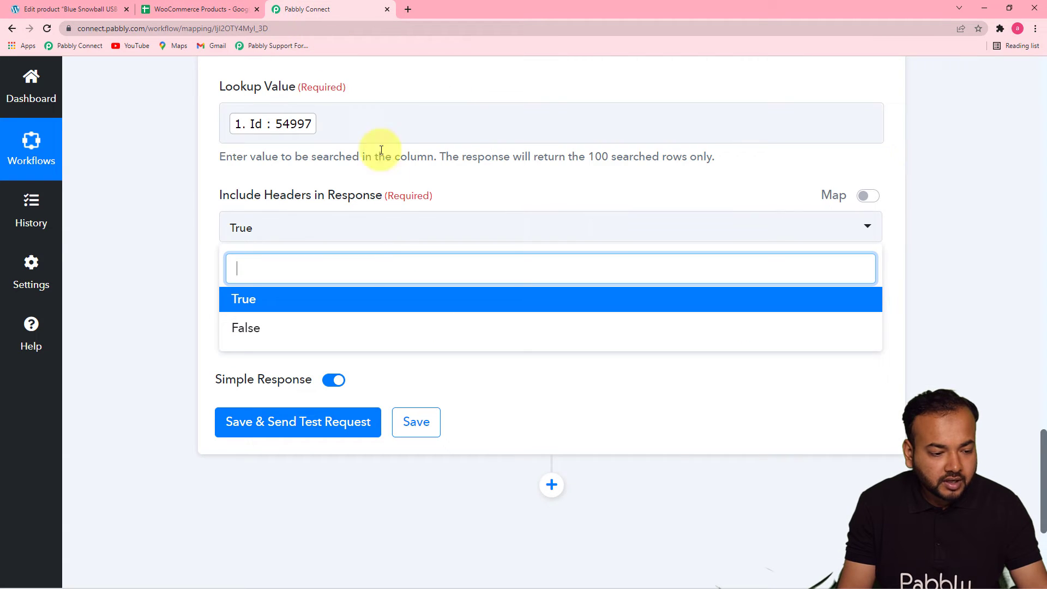
left_click(255, 339)
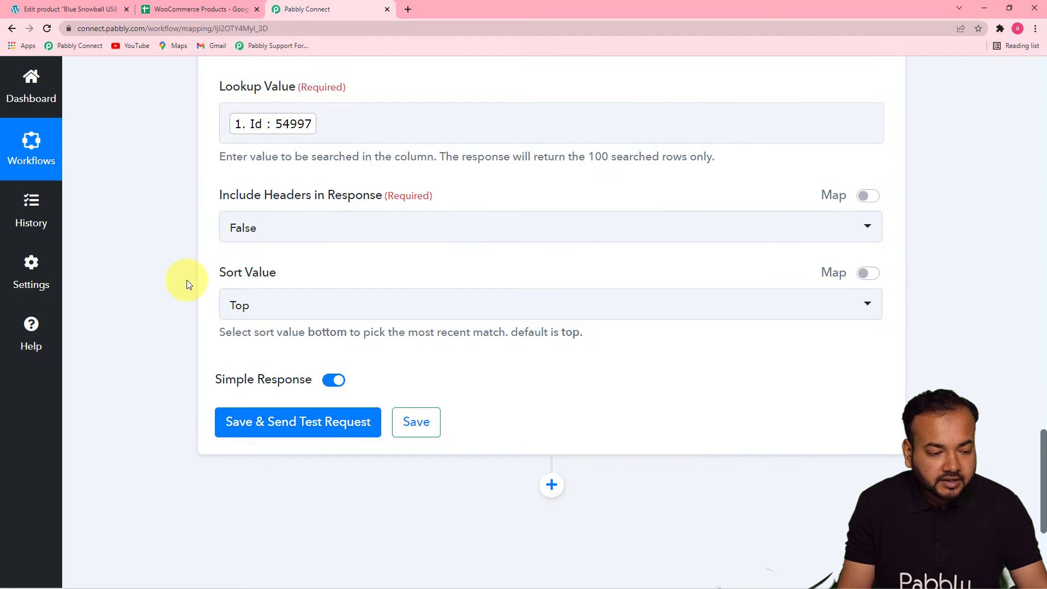
- Choose Top as the sort value, then save the lookup step and send a test request
left_click(316, 304)
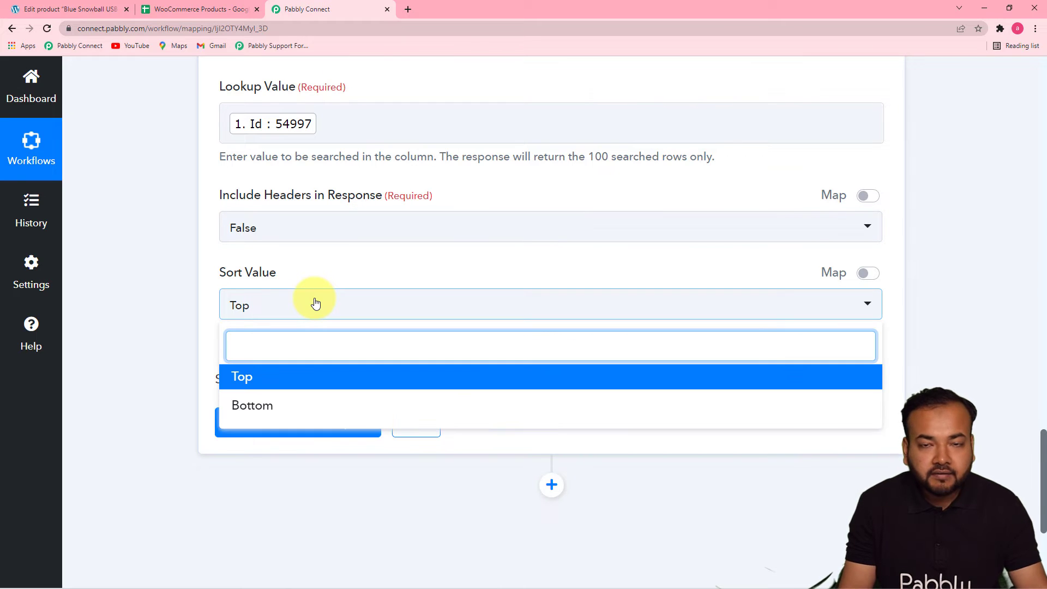
left_click(252, 381)
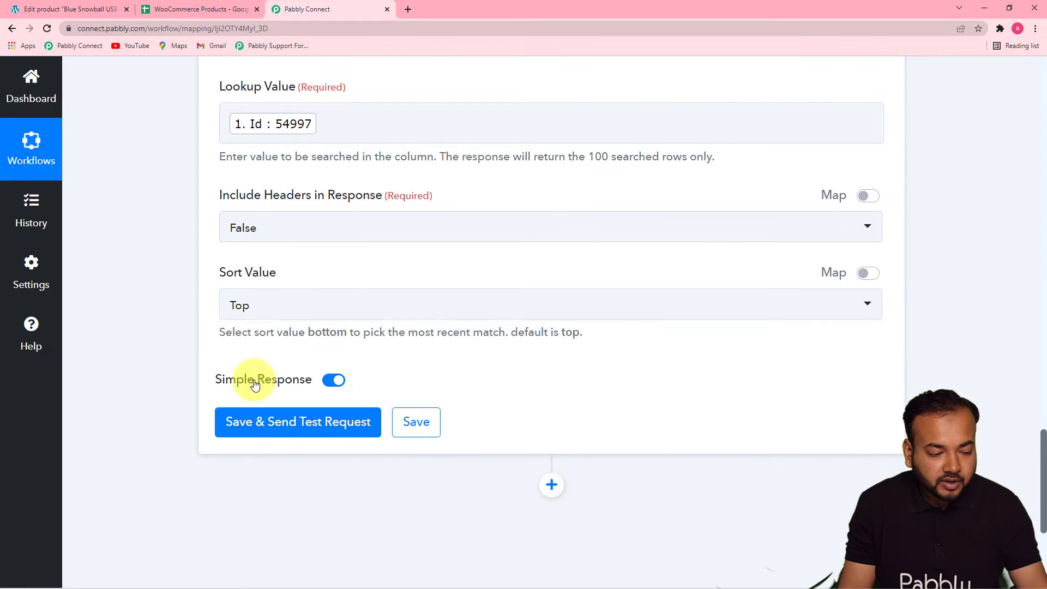
left_click(254, 427)
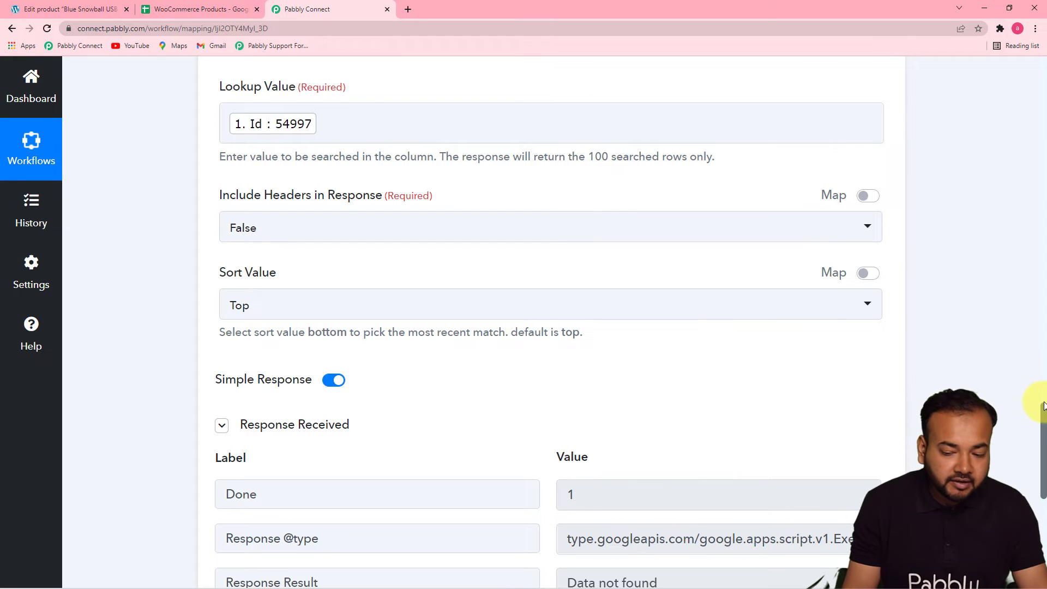
- Review the lookup's test response and settings, and add a Google Sheets action below it with the Add New Row event
left_click_drag(1042, 411, 1043, 453)
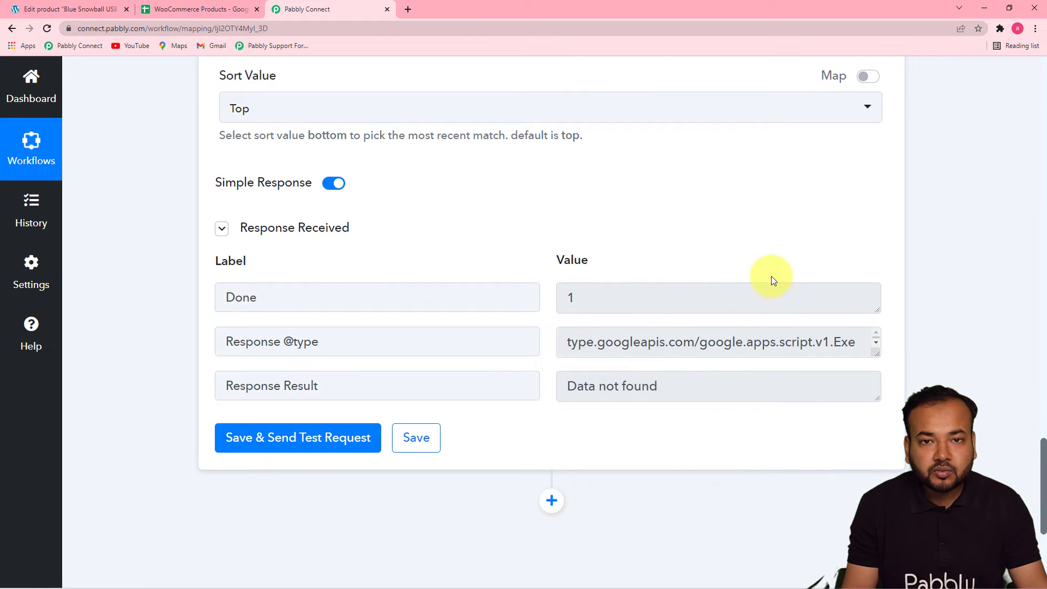
scroll(1017, 343, "up", 10)
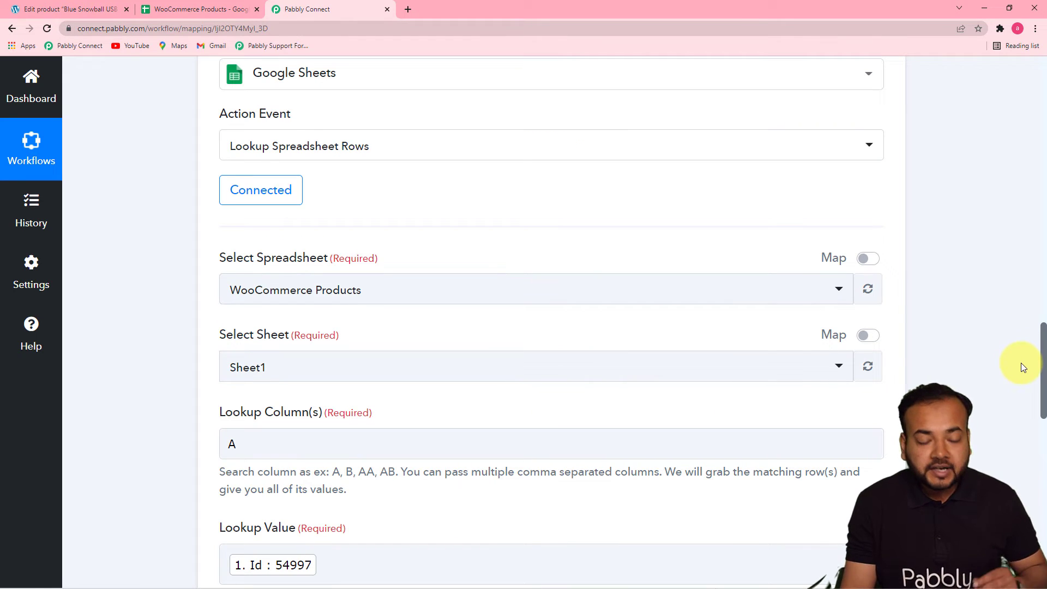
left_click_drag(1042, 349, 1041, 452)
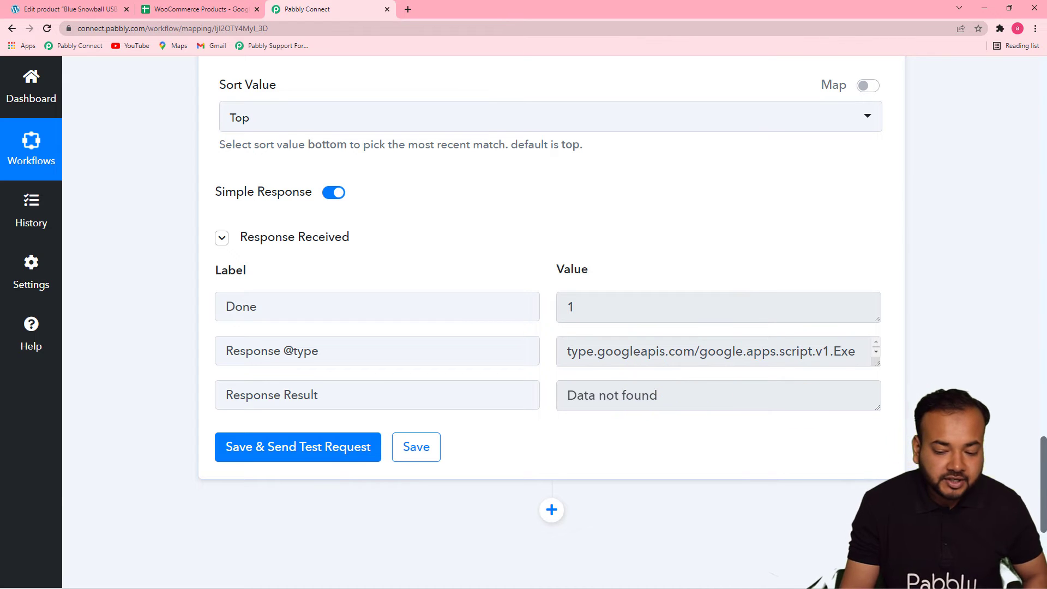
scroll(1031, 447, "down", 5)
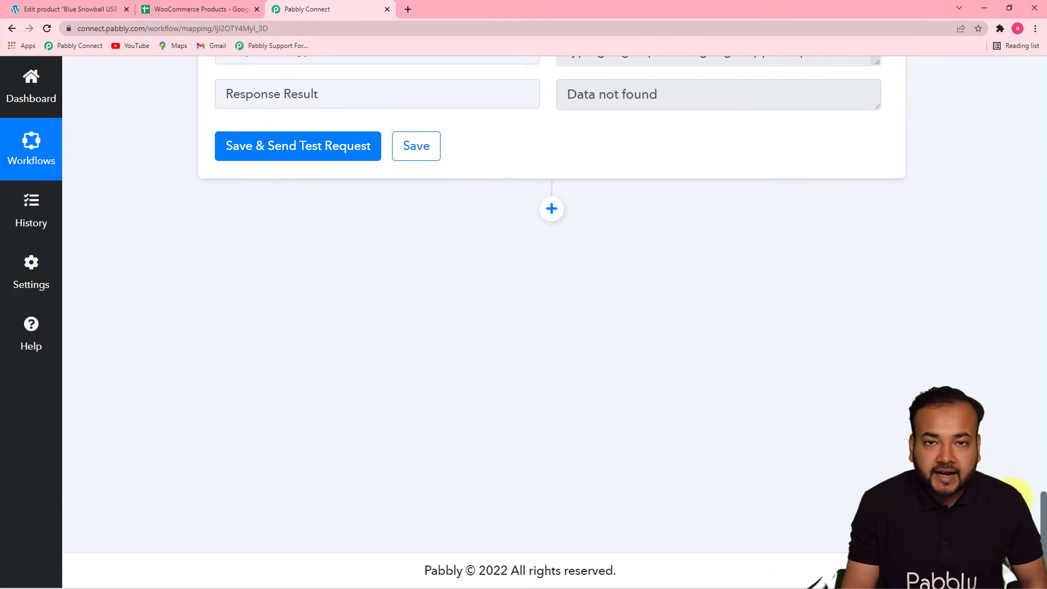
left_click(551, 208)
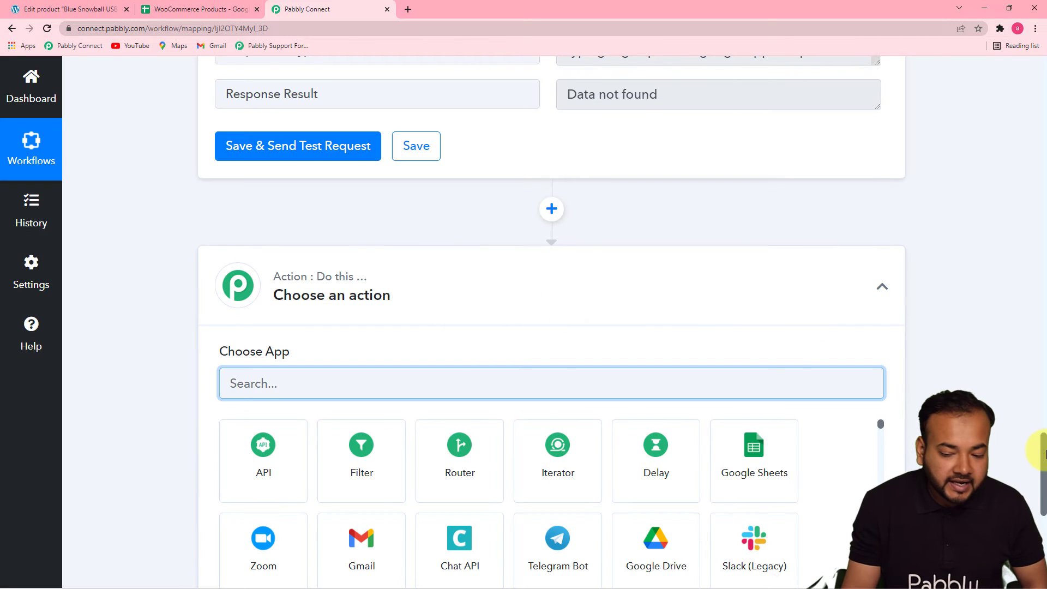
left_click_drag(1040, 444, 1042, 485)
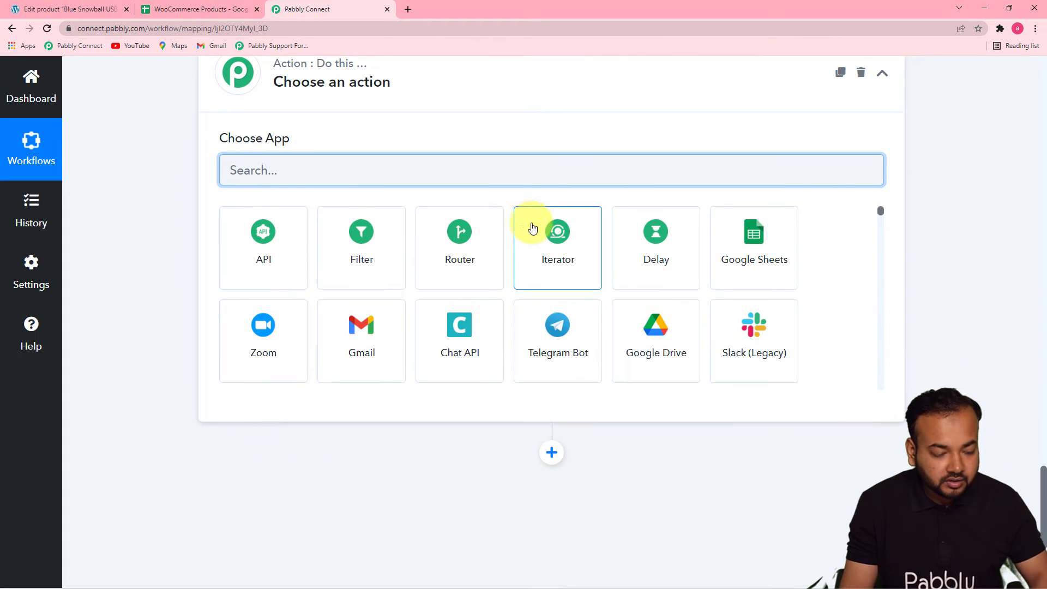
type("go")
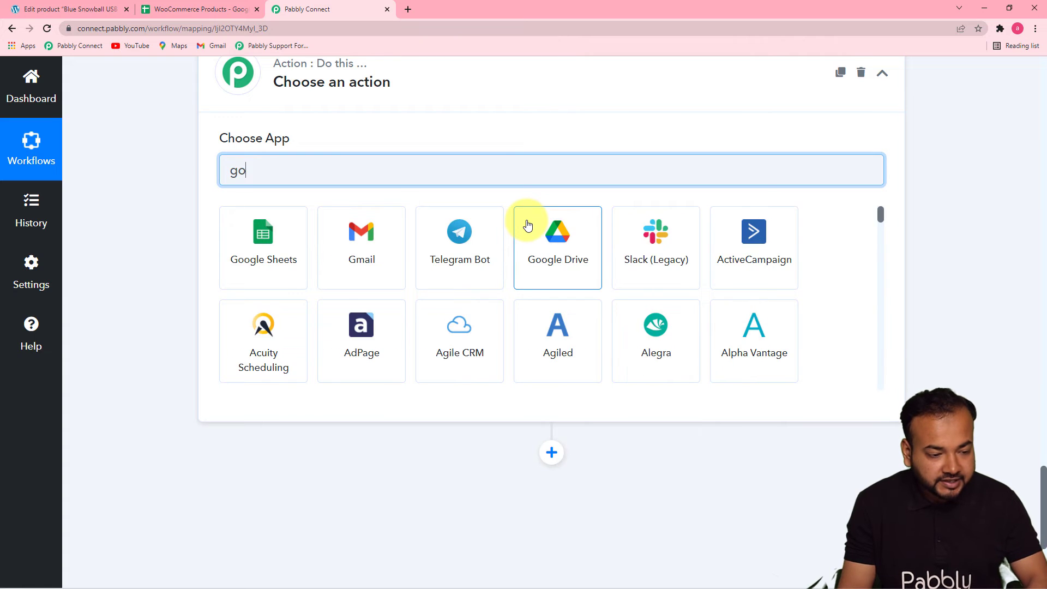
type("o")
left_click(278, 233)
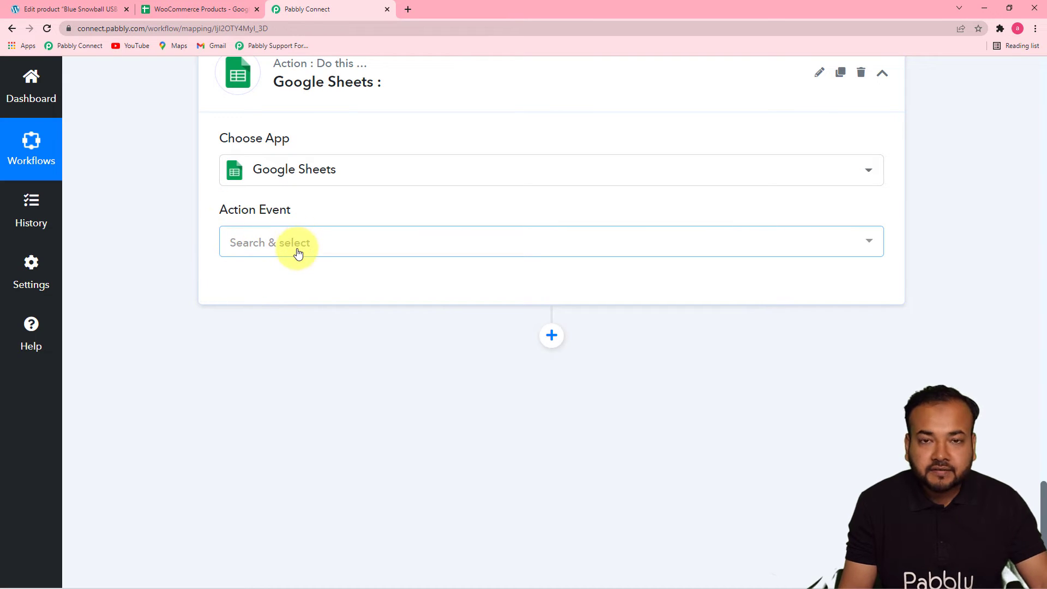
left_click(298, 254)
left_click(283, 329)
- Connect the Add New Row action through a new Google Sheets connection, choosing the Google account and authorizing Pabbly Connect Sheets
left_click(246, 297)
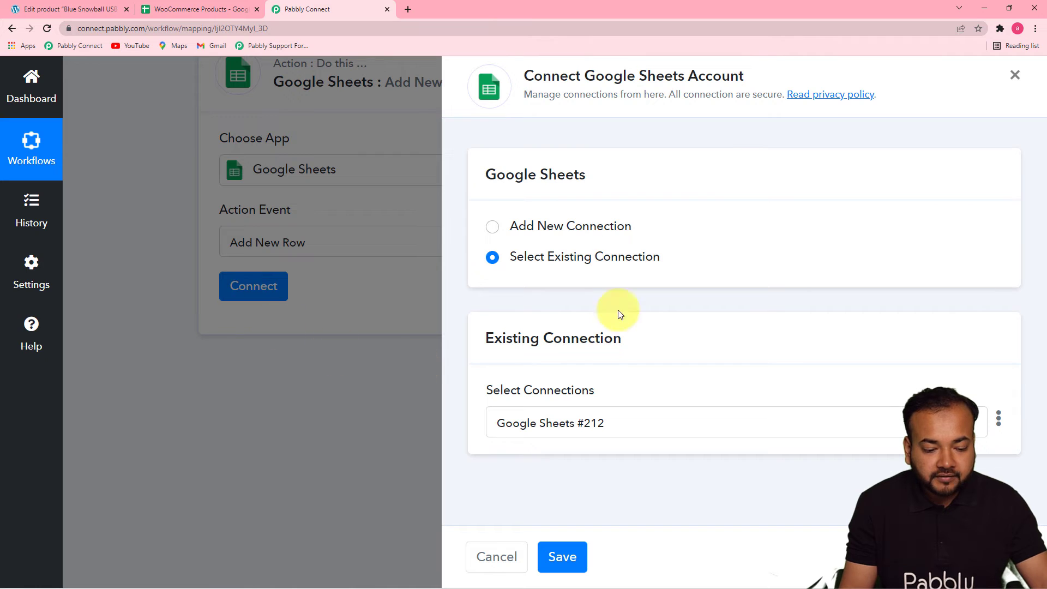
left_click(492, 226)
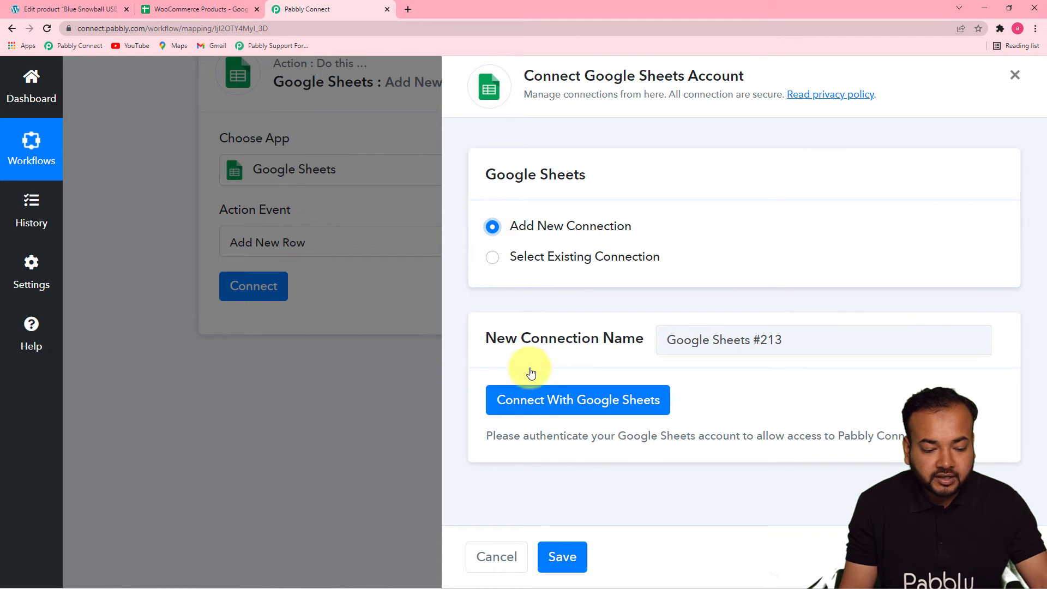
left_click(531, 401)
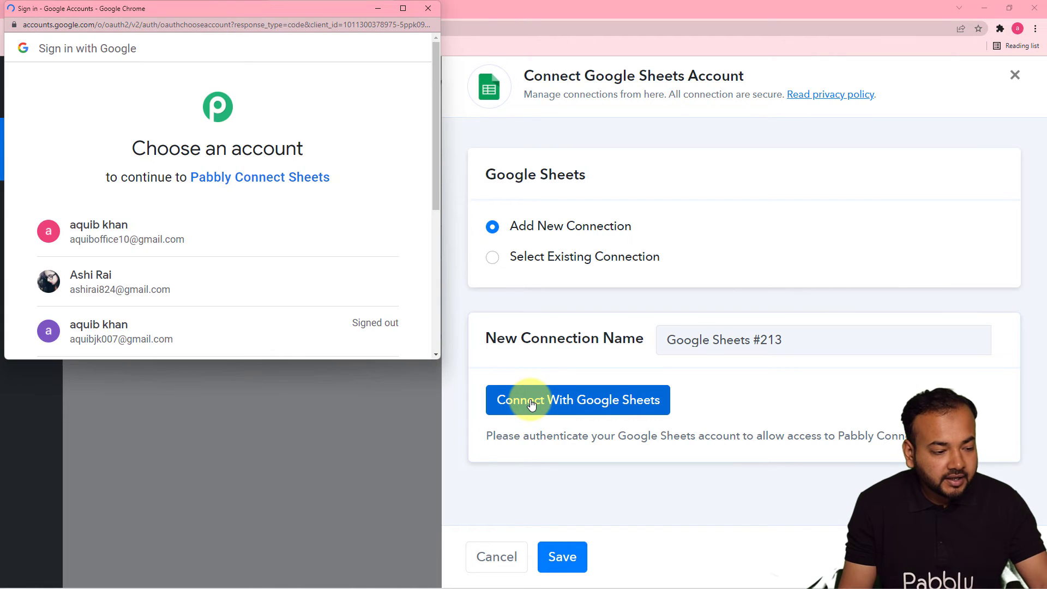
left_click(195, 294)
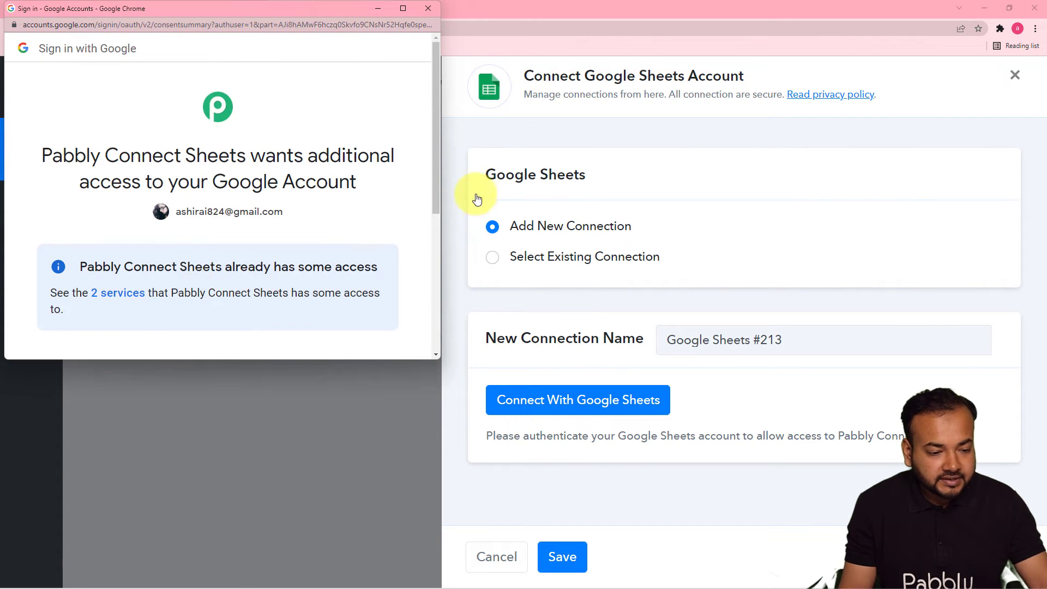
left_click_drag(437, 179, 428, 283)
left_click(347, 315)
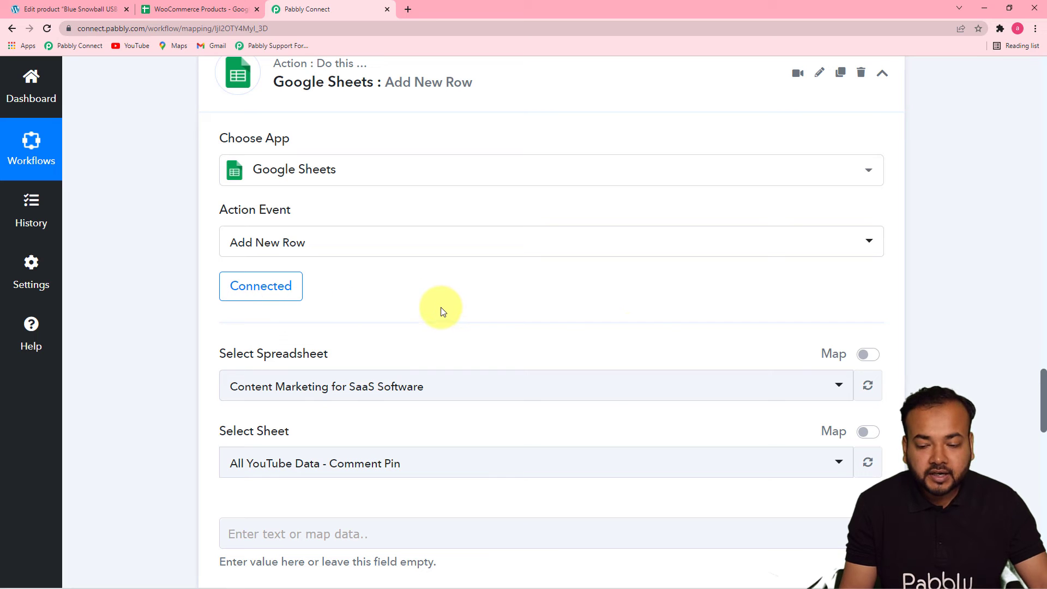
- Choose the WooCommerce Products spreadsheet and Sheet1 as the destination for the new row
left_click_drag(1043, 382, 1043, 412)
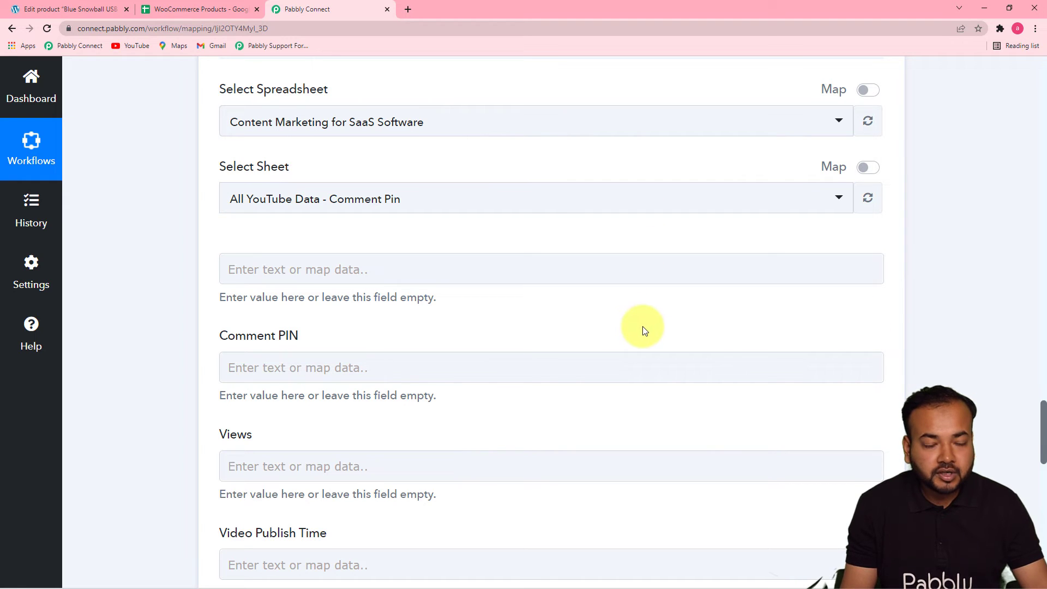
left_click(393, 130)
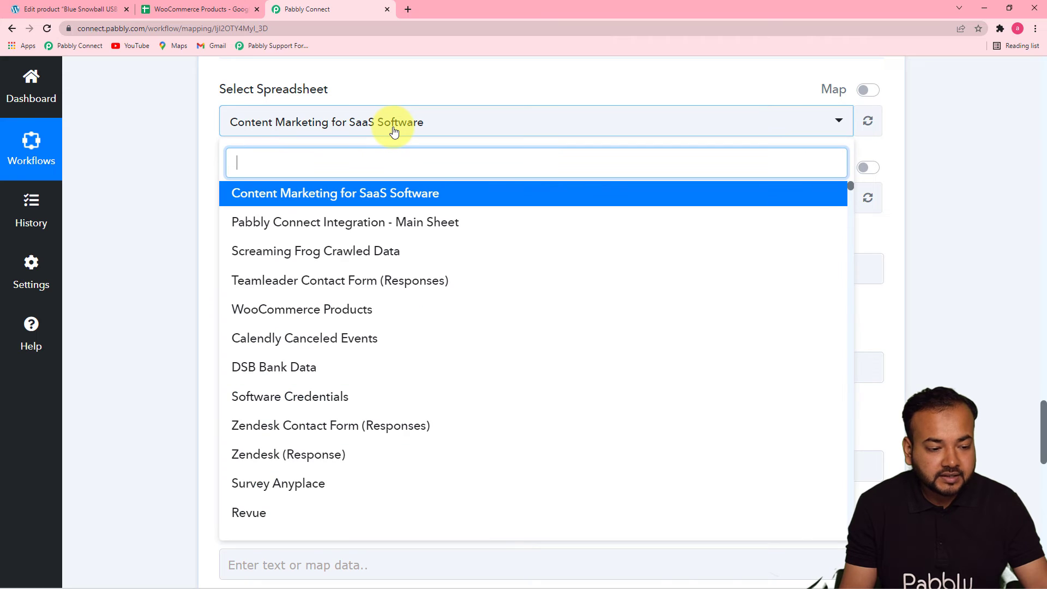
left_click(316, 308)
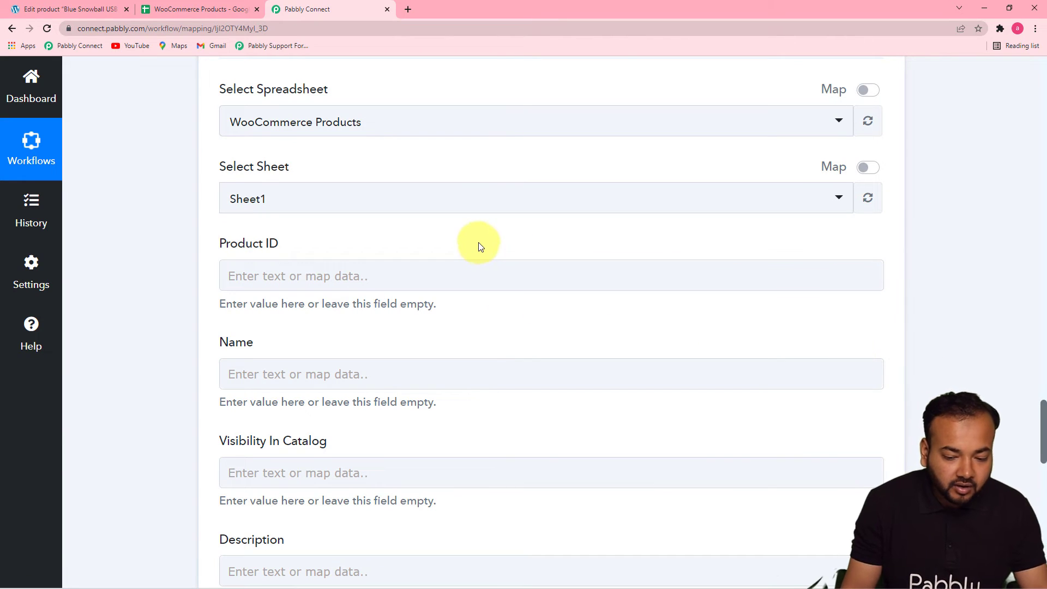
- Compare the action's row fields with the spreadsheet's column headers and check the captured WooCommerce response for matching data
left_click_drag(1042, 416, 1045, 432)
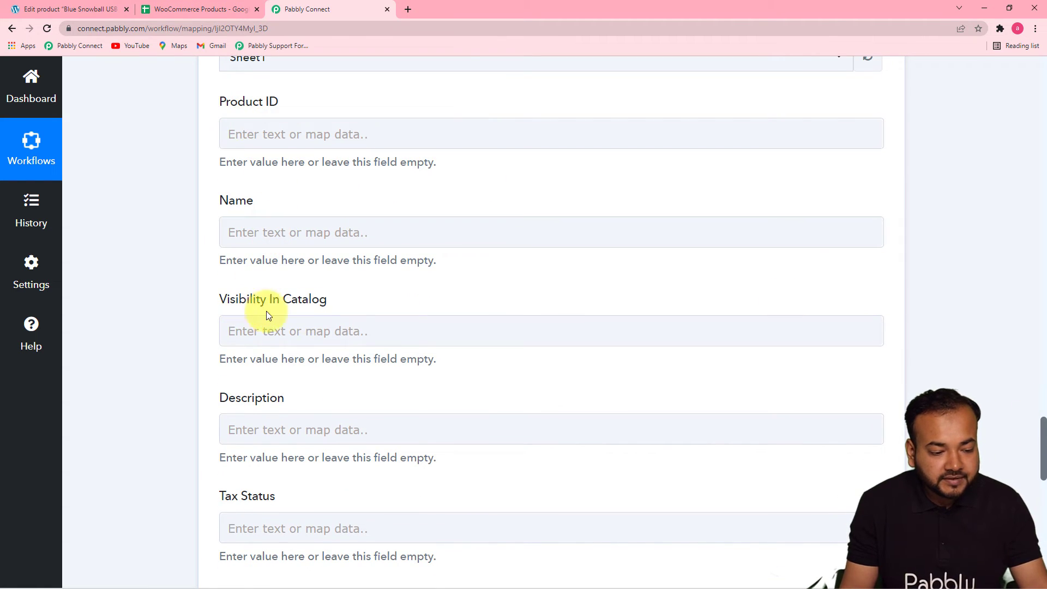
left_click_drag(1044, 434, 1043, 498)
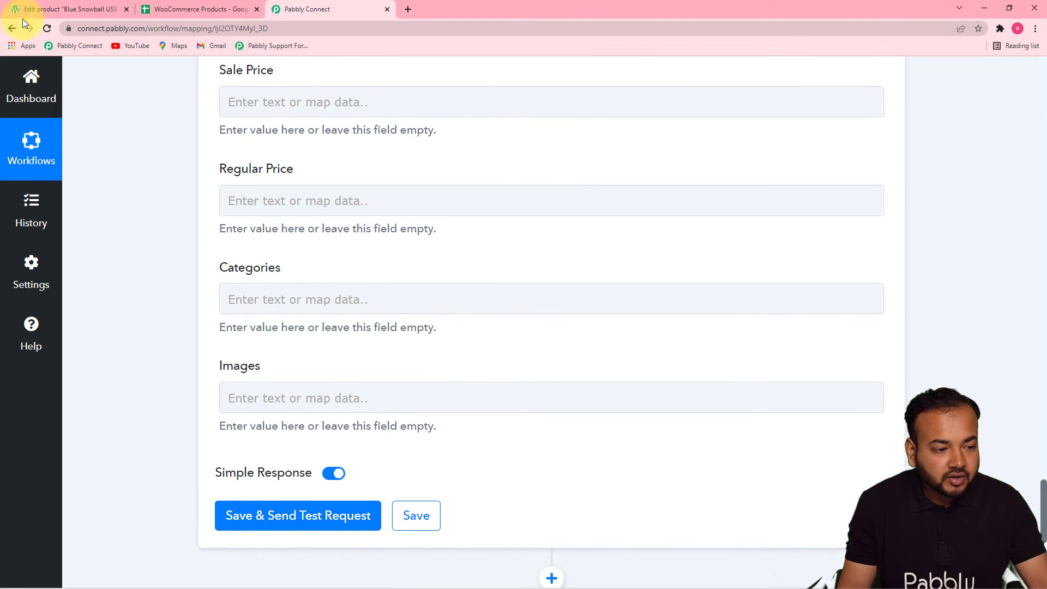
left_click(188, 12)
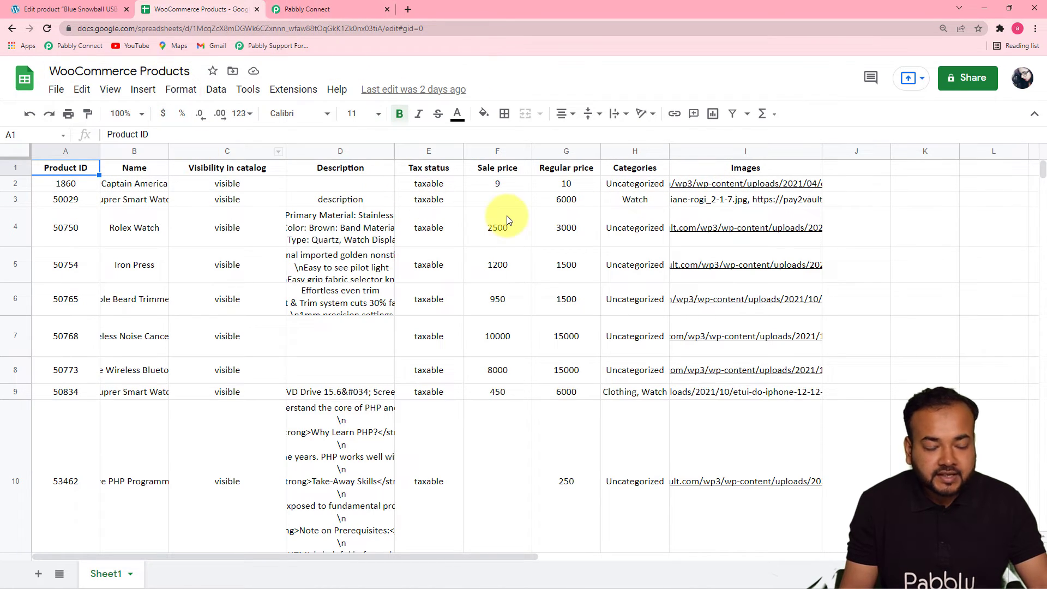
left_click(332, 9)
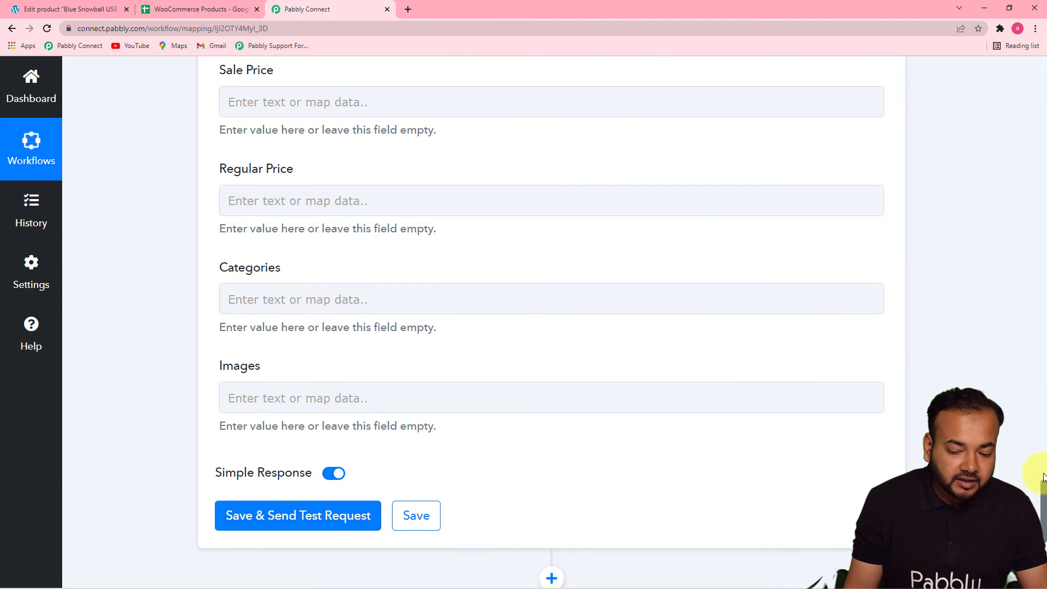
left_click_drag(1041, 499, 1040, 175)
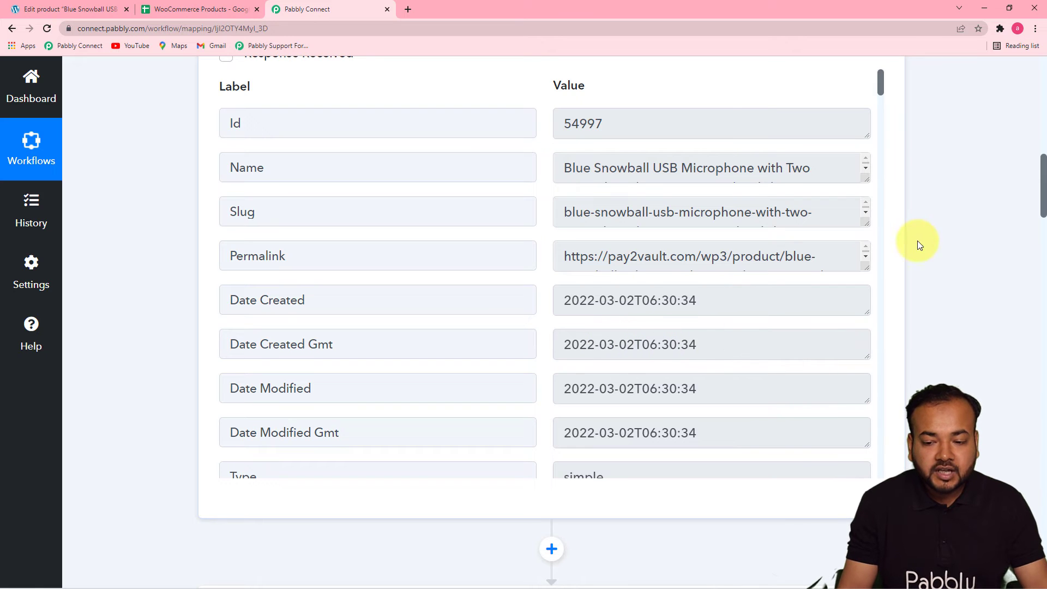
left_click_drag(1038, 177, 1006, 441)
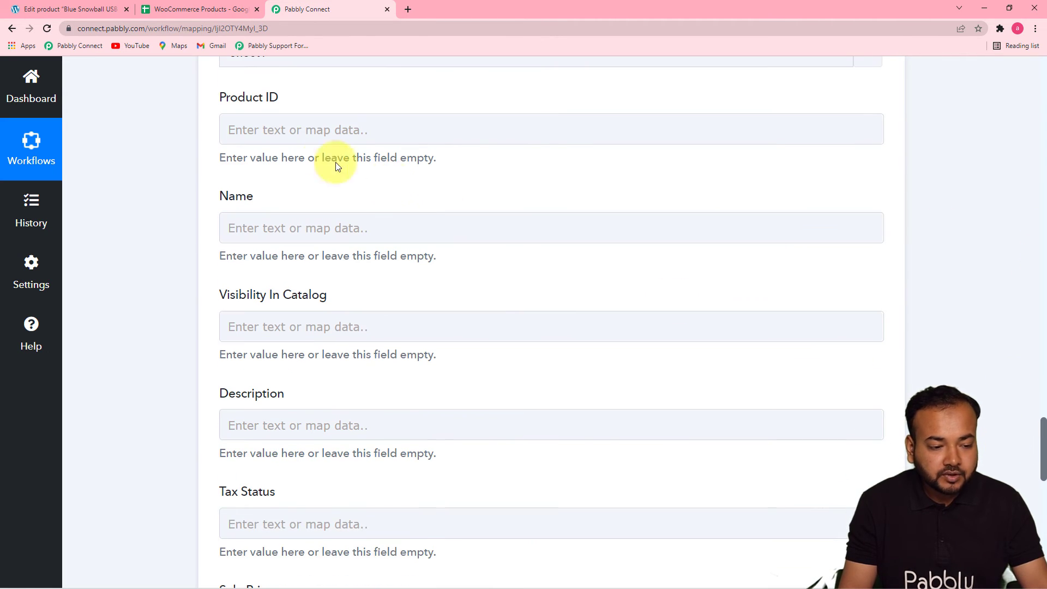
- Map the Product ID field to Id and the Name field to Name from WooCommerce: Product Updated
left_click(345, 129)
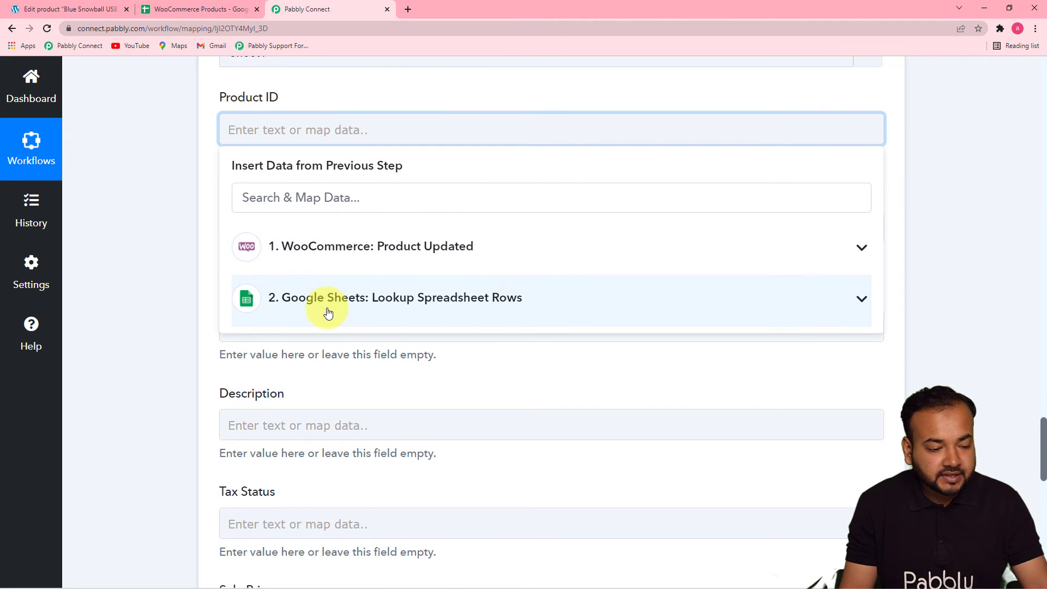
left_click(347, 262)
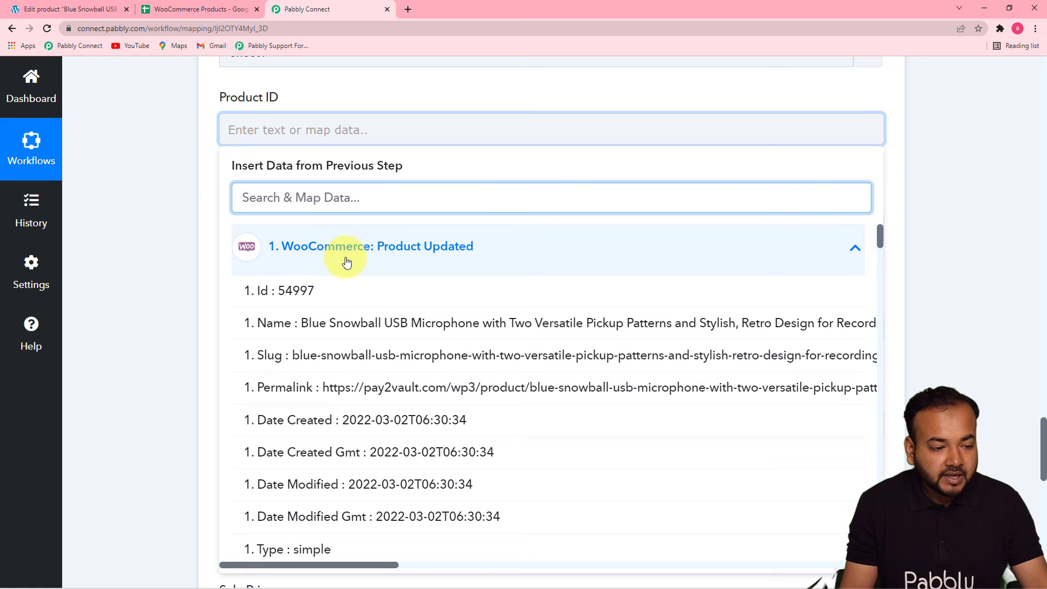
left_click(335, 282)
left_click(188, 240)
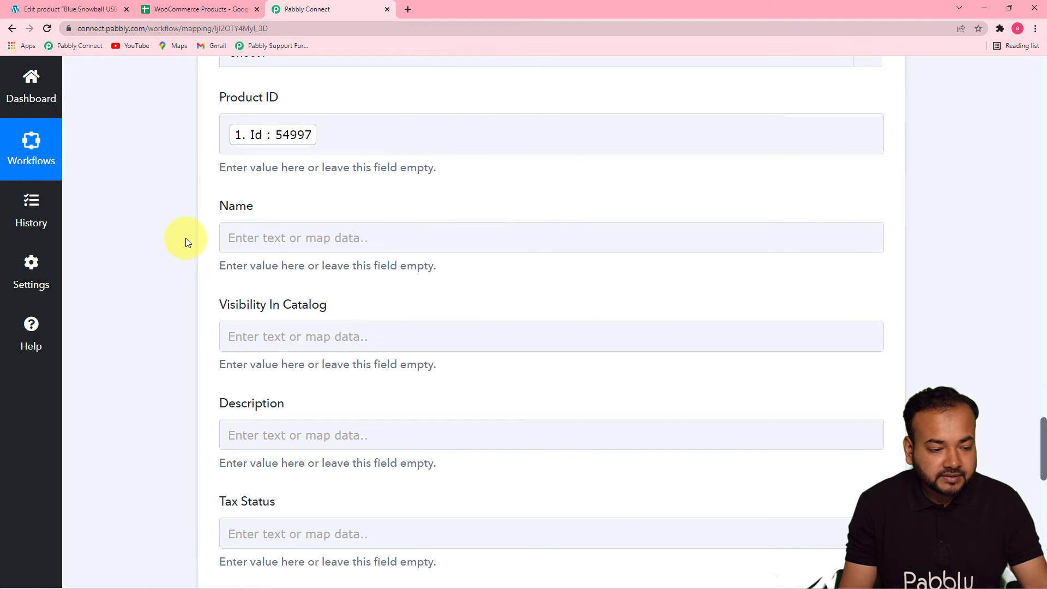
left_click(393, 239)
left_click(386, 356)
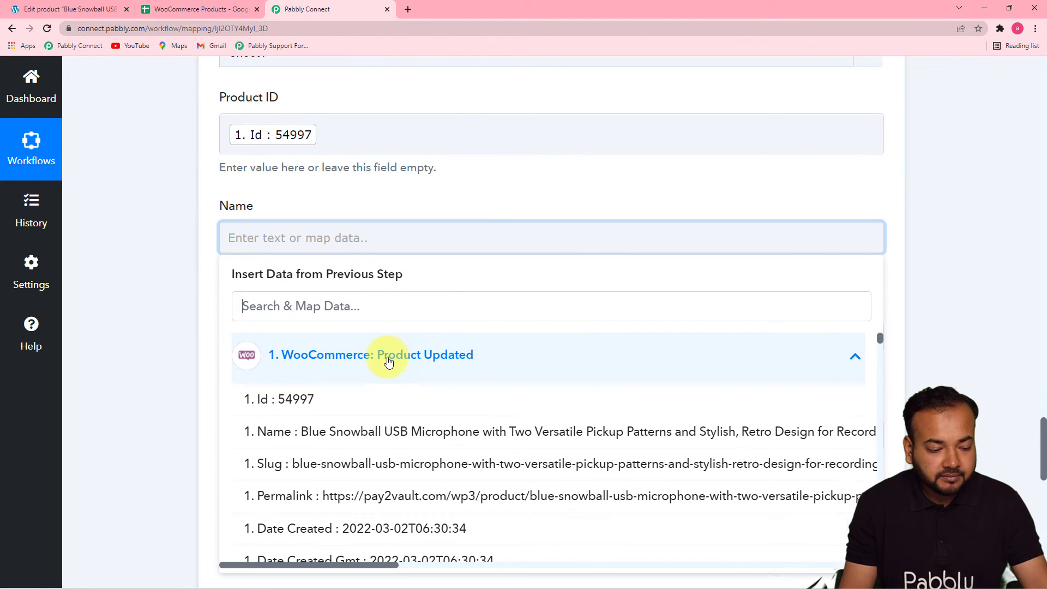
left_click(349, 435)
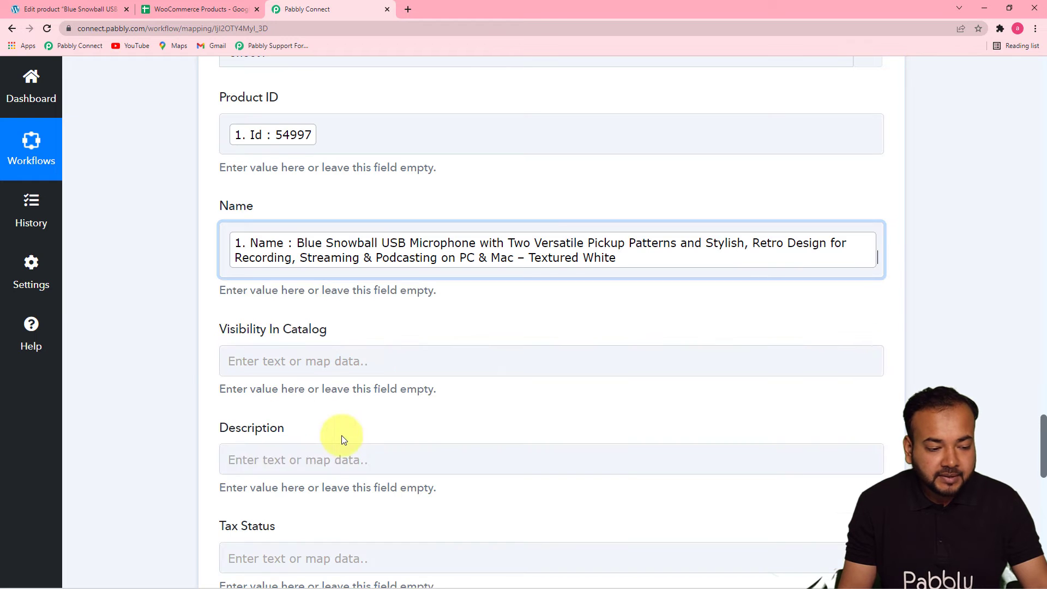
left_click(126, 317)
- Map the Visibility In Catalog field to Catalog Visibility from WooCommerce: Product Updated
left_click_drag(1044, 427, 1034, 460)
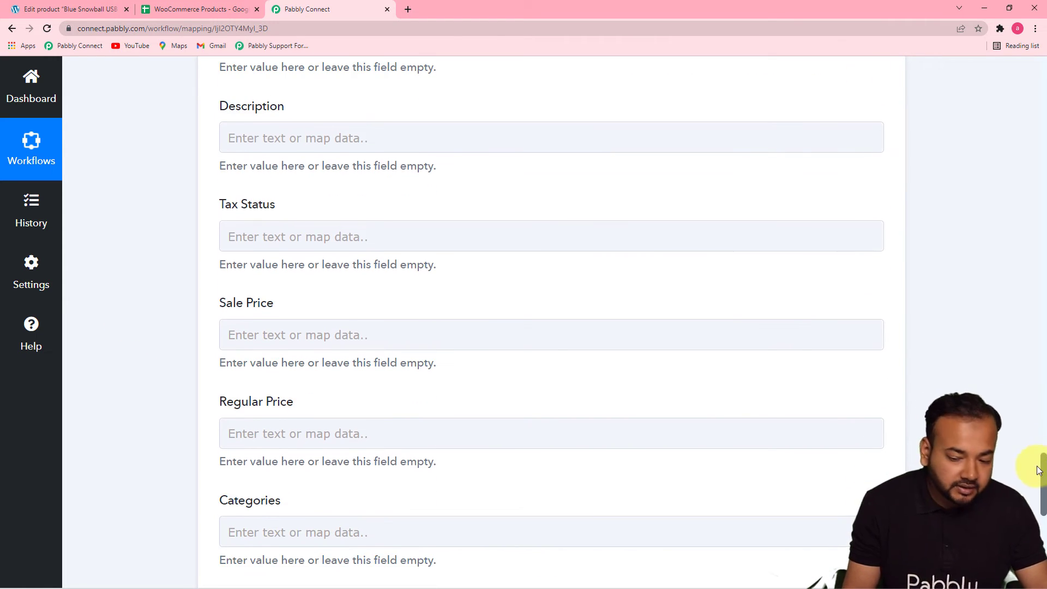
scroll(1039, 456, "up", 1)
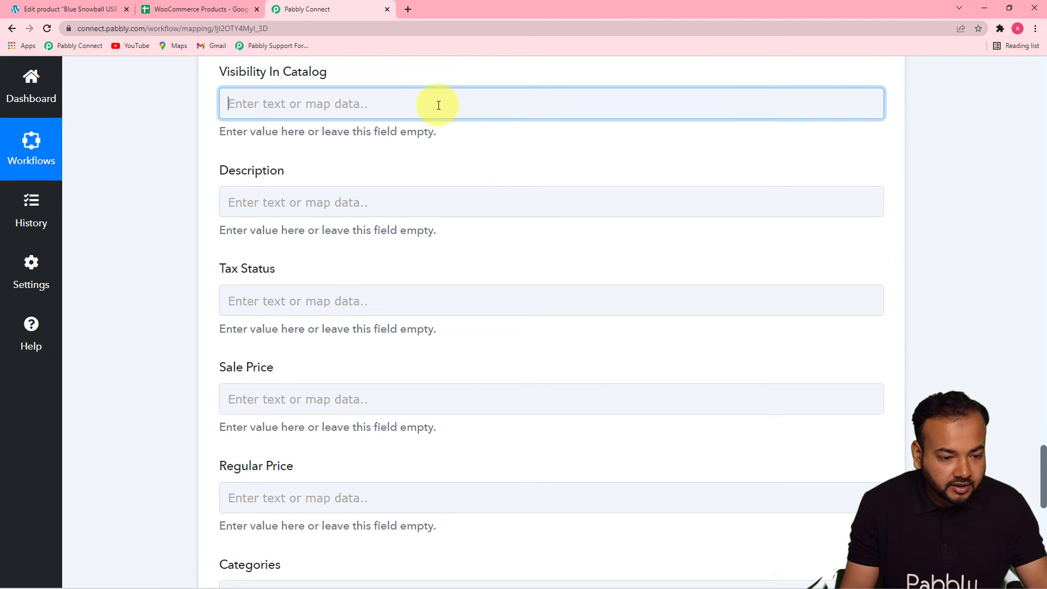
left_click(435, 104)
left_click(427, 209)
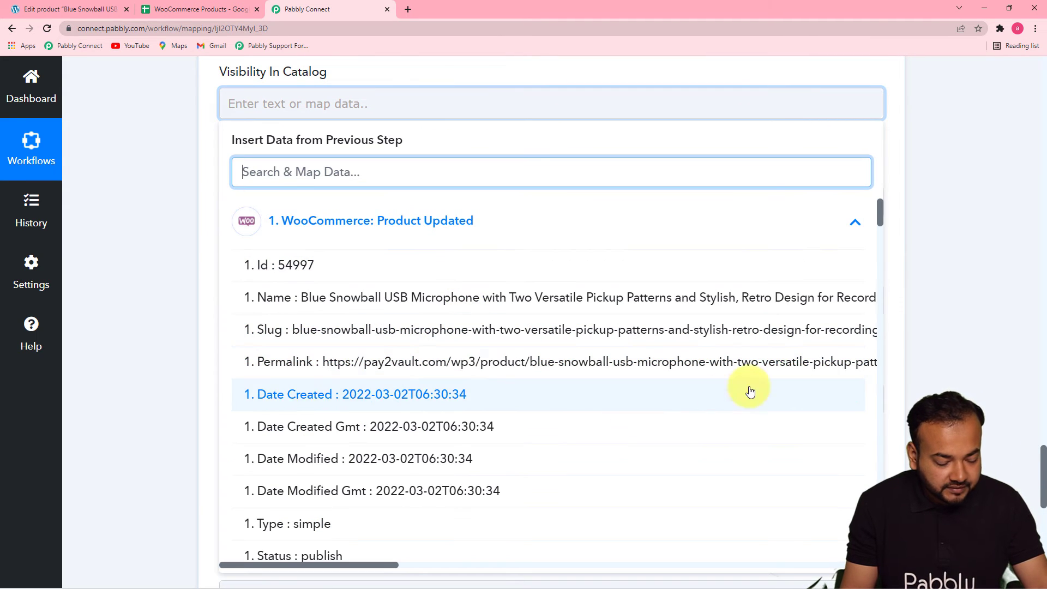
left_click_drag(878, 218, 882, 244)
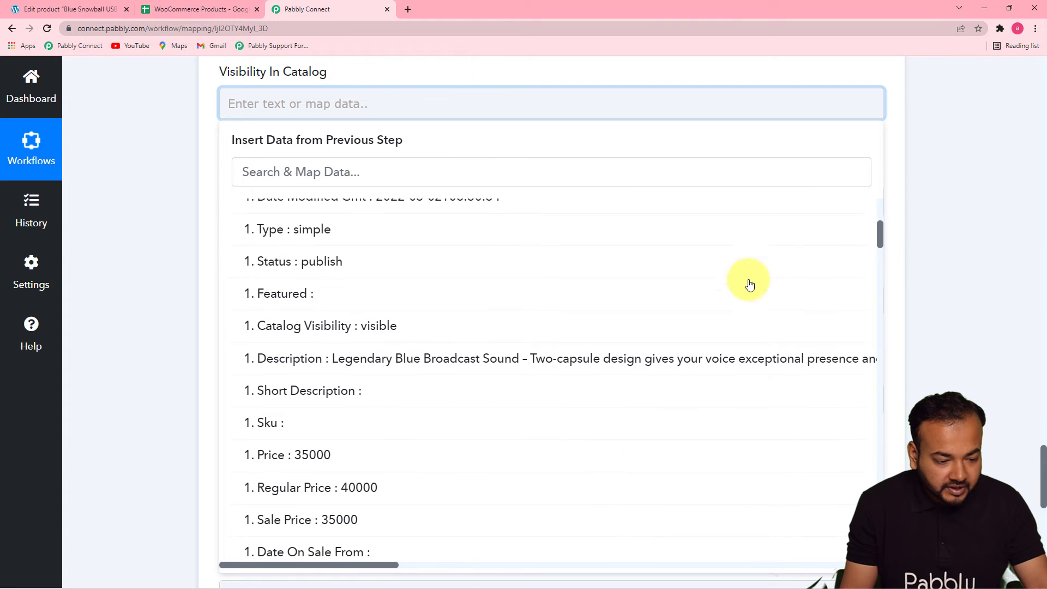
left_click(379, 333)
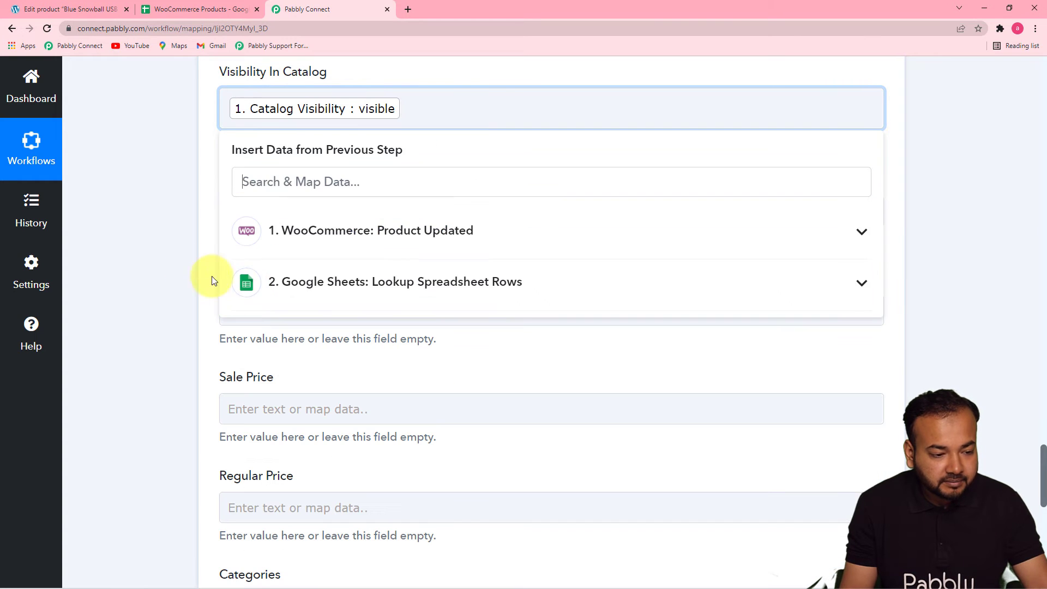
left_click(175, 263)
- Map the Description field to Slug from WooCommerce: Product Updated
left_click(370, 208)
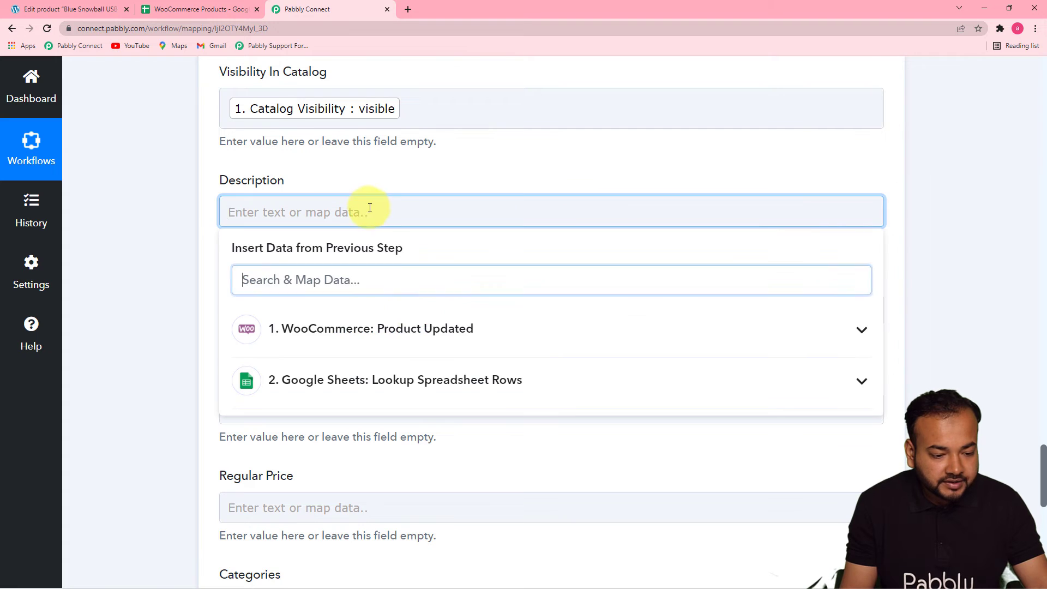
left_click(416, 334)
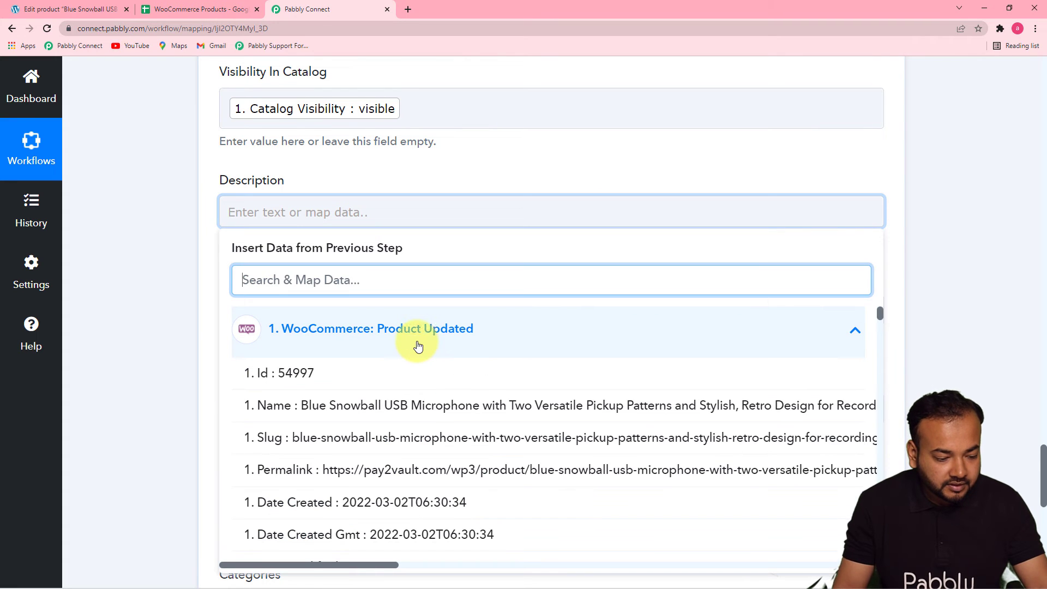
left_click(358, 440)
left_click(560, 410)
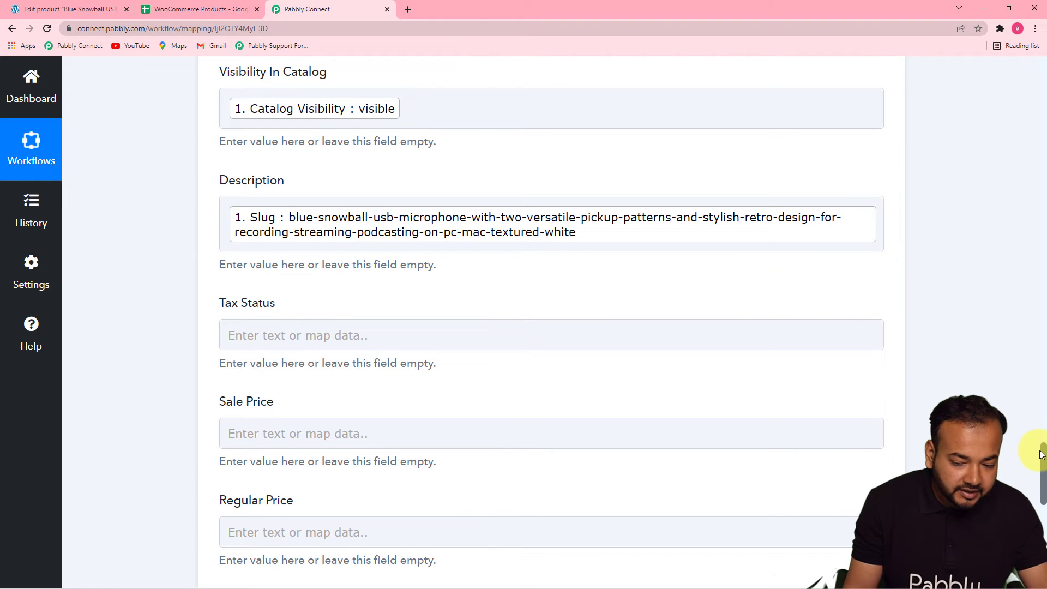
- Map the Tax Status field to Tax Status from WooCommerce: Product Updated
left_click_drag(1043, 458, 1042, 480)
left_click(512, 125)
left_click(519, 244)
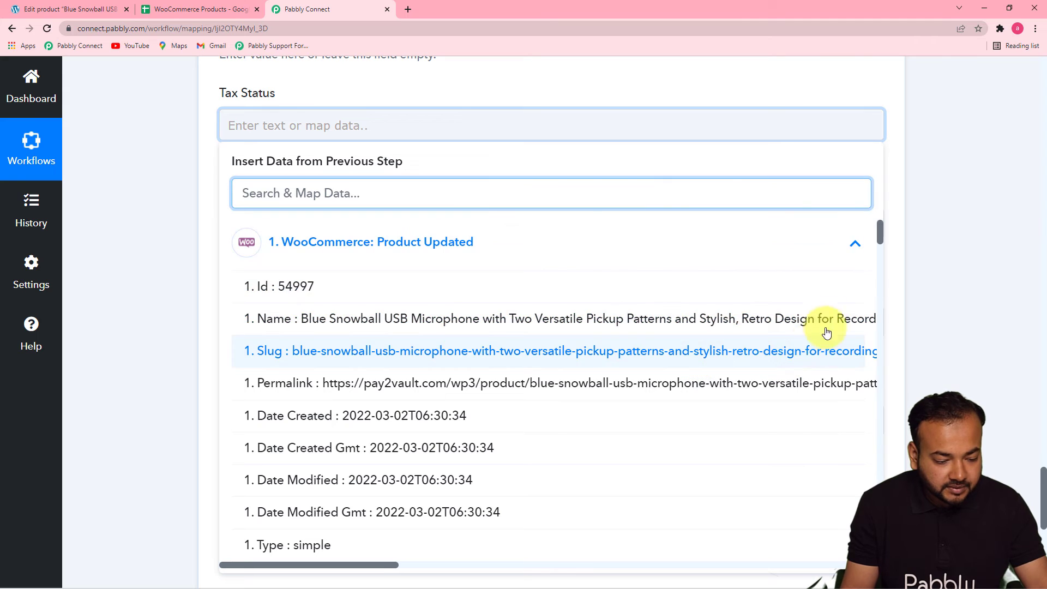
left_click_drag(878, 241, 885, 301)
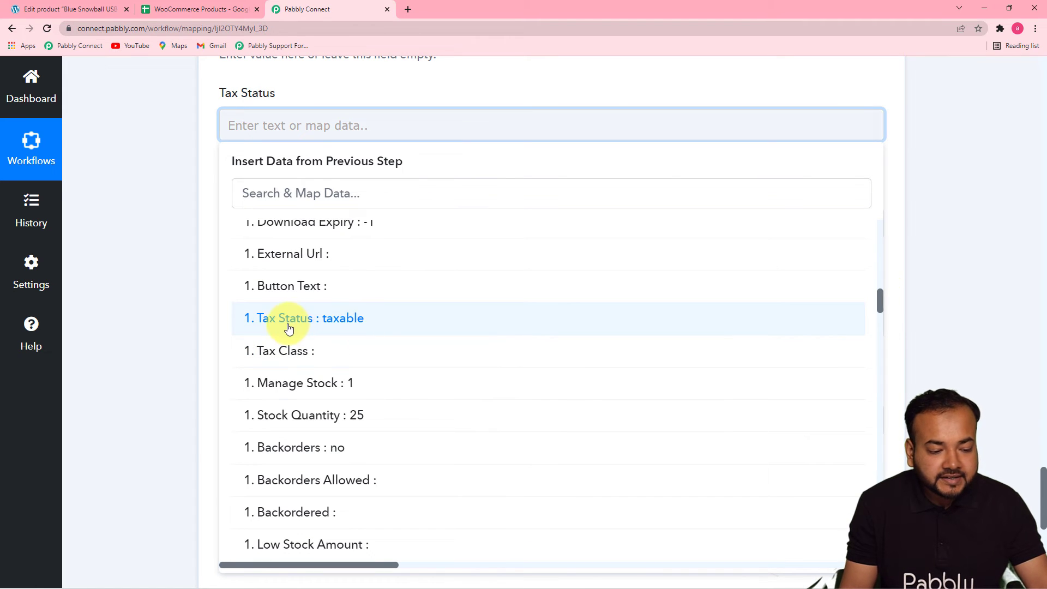
left_click(329, 322)
left_click(147, 253)
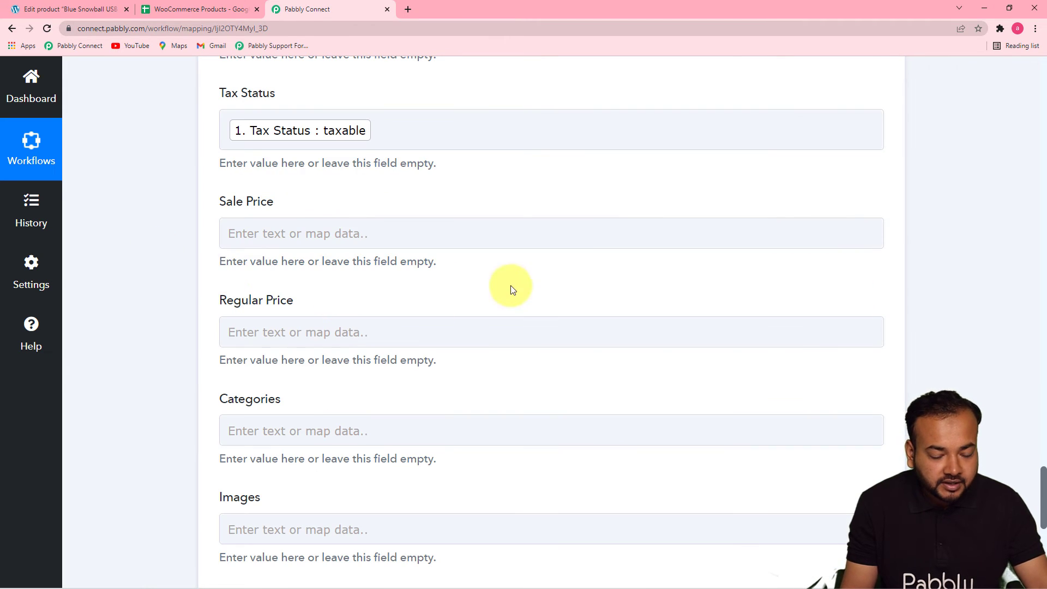
- Map the Sale Price field to Sale Price from WooCommerce: Product Updated
left_click(423, 236)
left_click(486, 352)
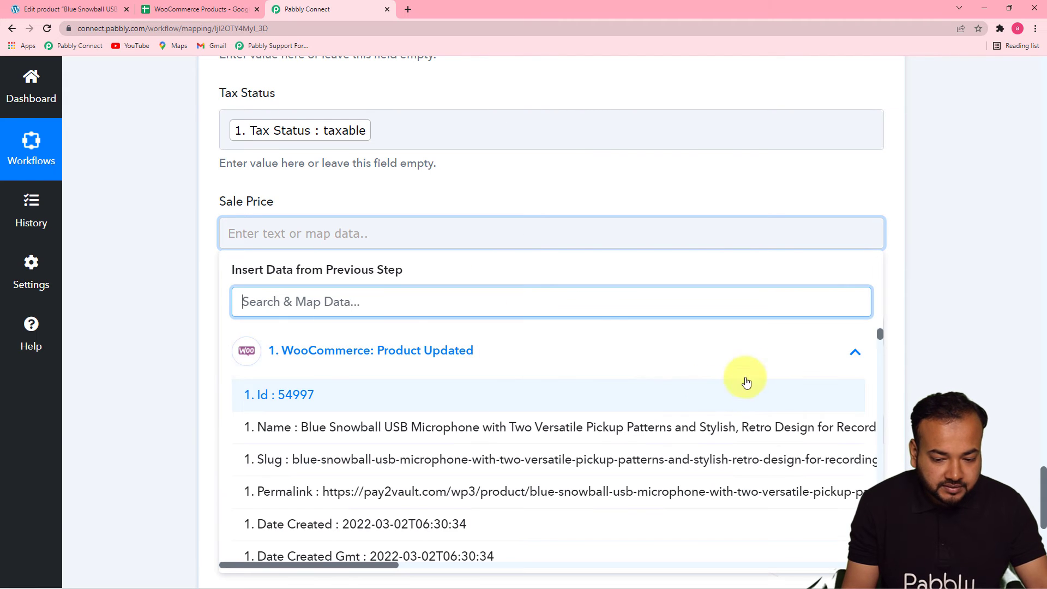
left_click_drag(882, 337, 886, 360)
left_click(265, 454)
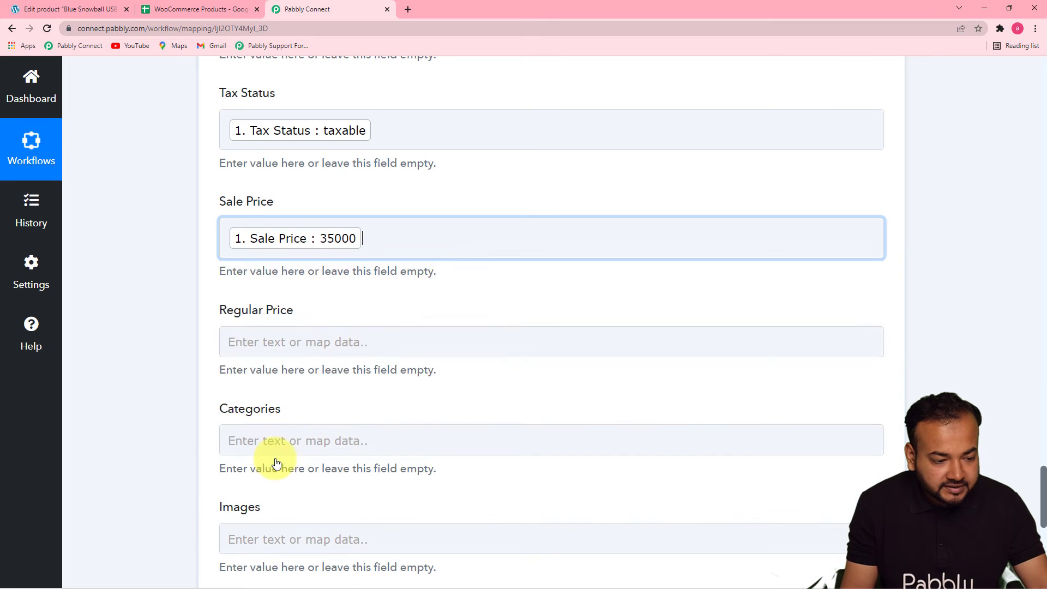
left_click(471, 366)
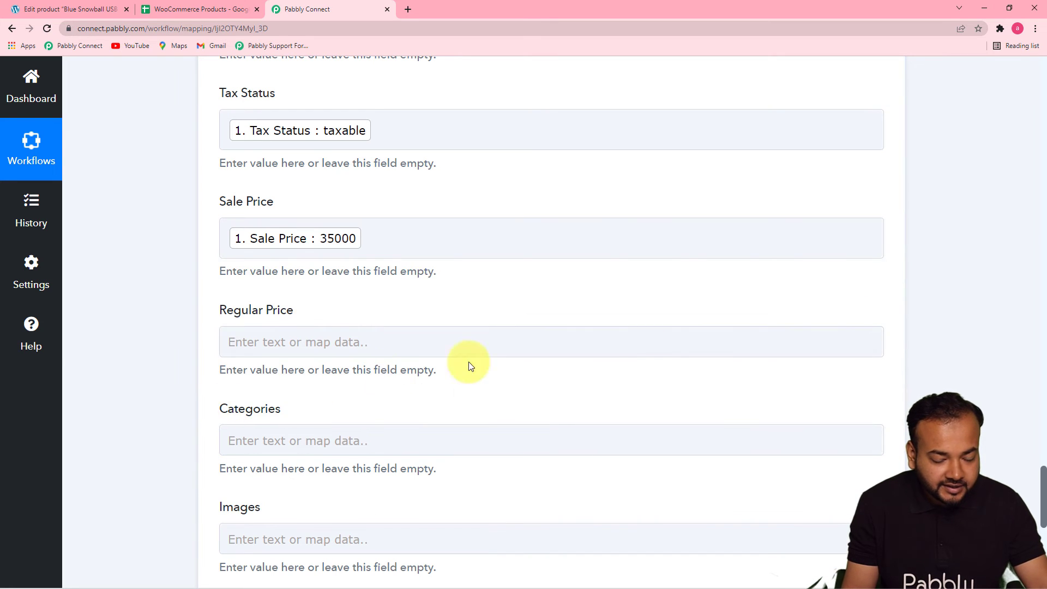
- Map the Regular Price field to Regular Price from WooCommerce: Product Updated
left_click(722, 345)
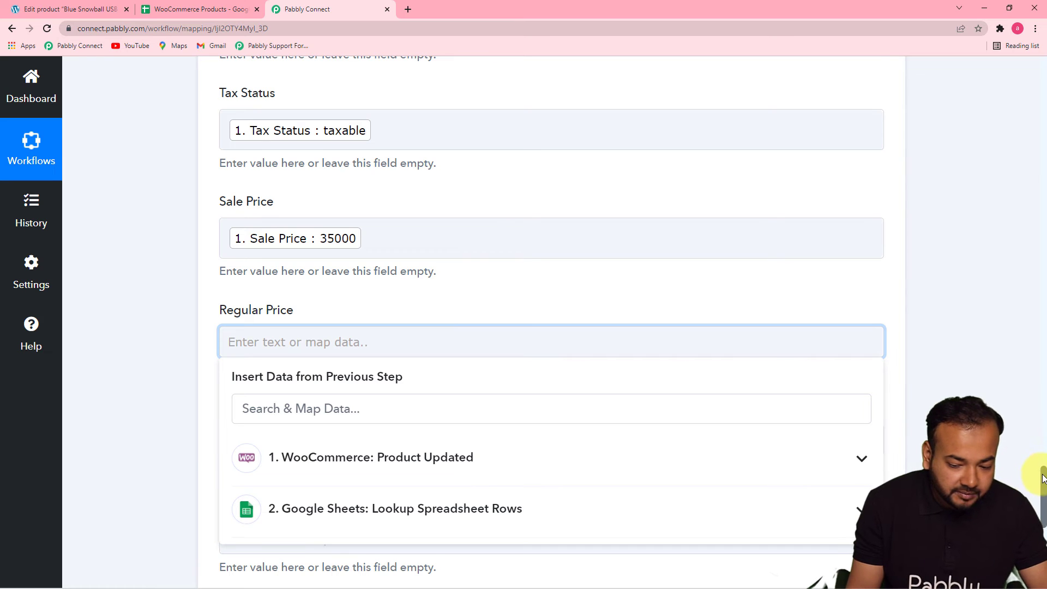
scroll(1043, 478, "down", 5)
left_click(446, 203)
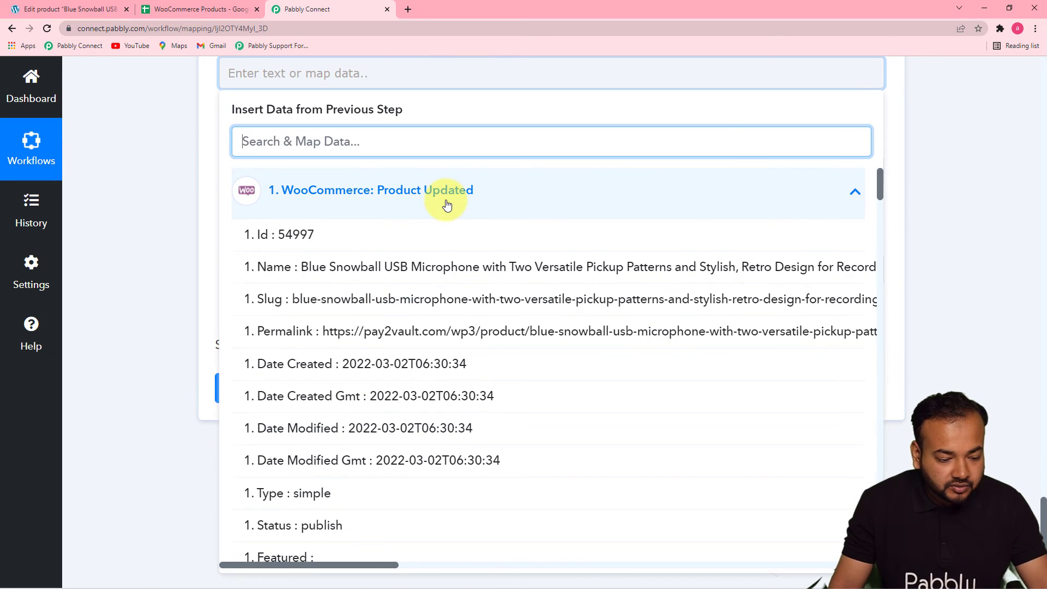
left_click_drag(879, 191, 884, 240)
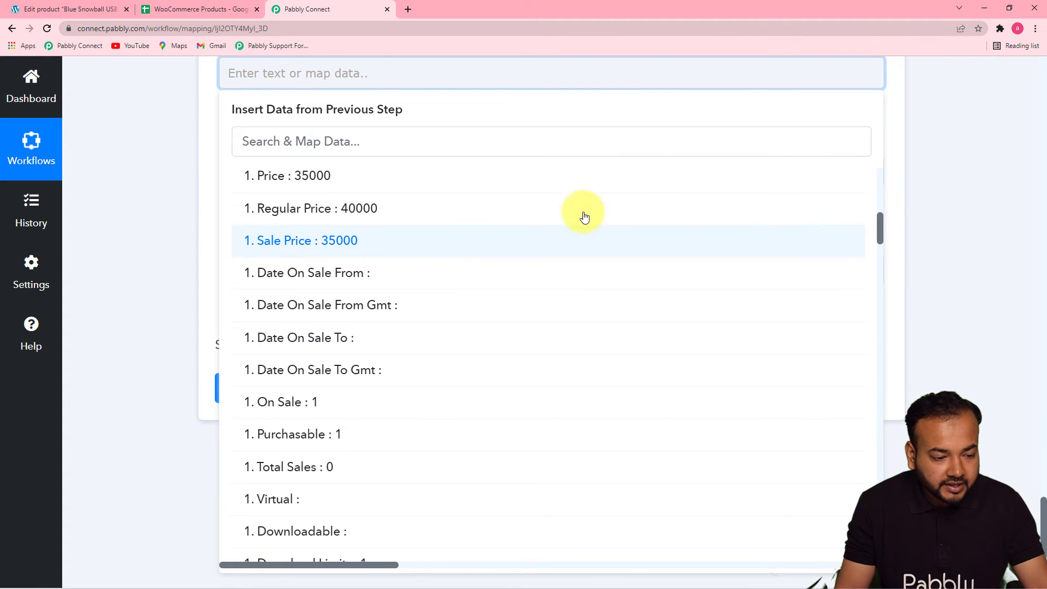
left_click(319, 209)
left_click(149, 194)
- Map the Categories field to Categories 0 Name from WooCommerce: Product Updated
left_click(309, 182)
left_click(858, 302)
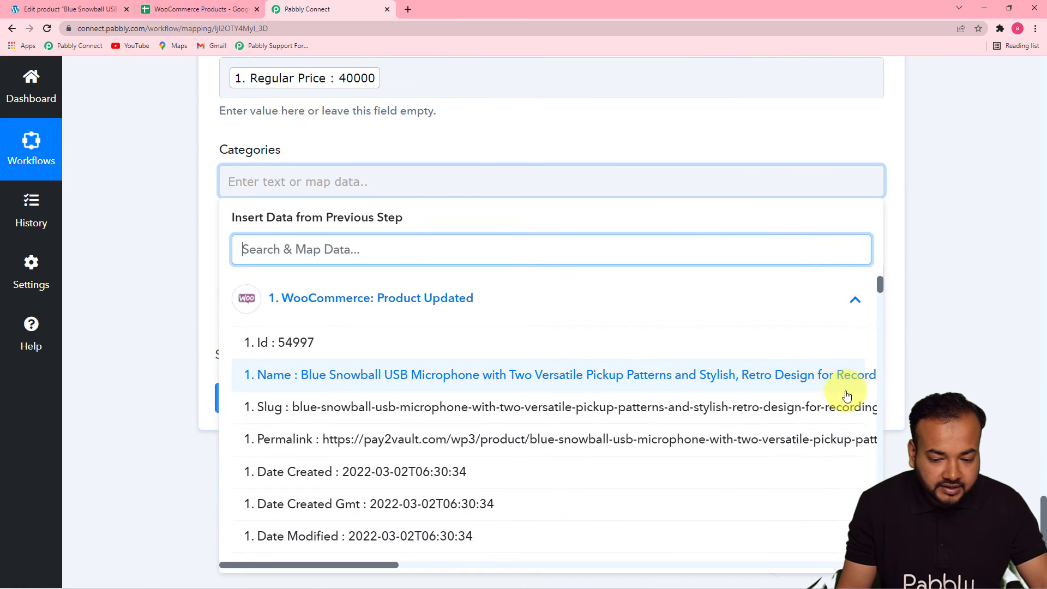
left_click_drag(880, 285, 507, 376)
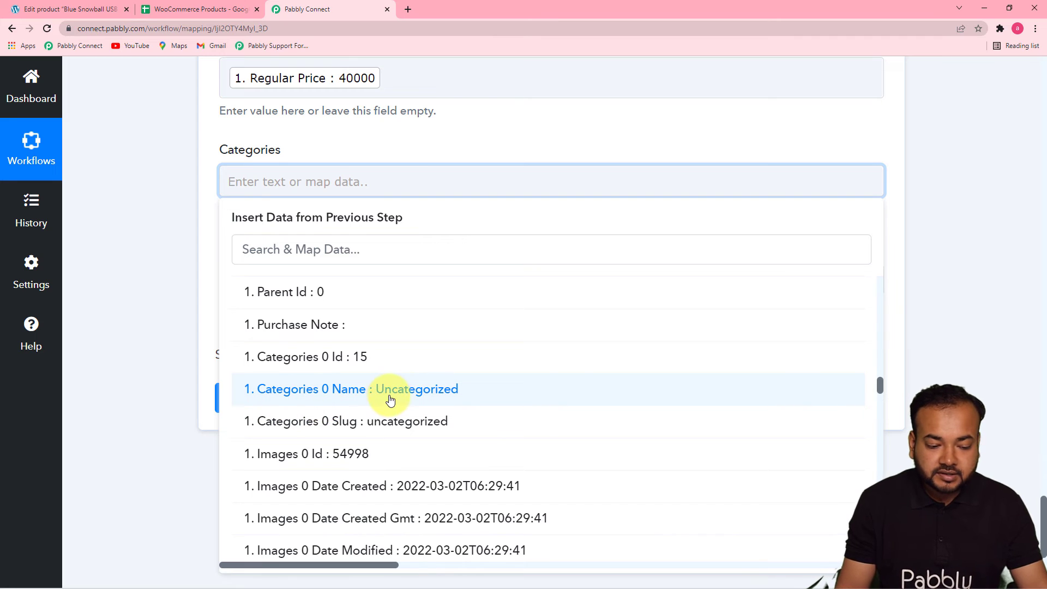
left_click(449, 401)
left_click(206, 295)
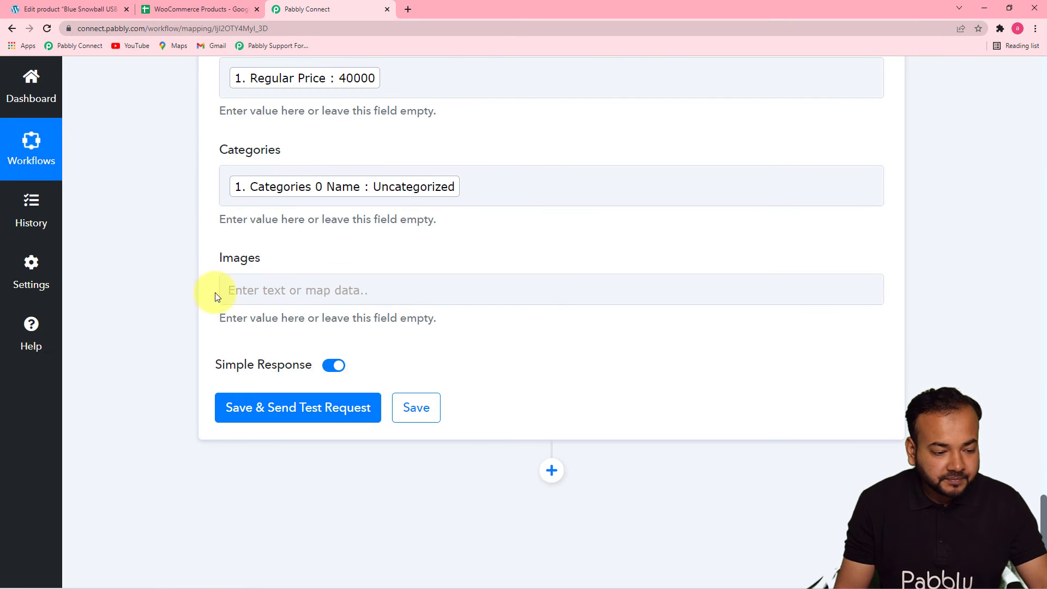
- Map the Images field to Images 0 Src from WooCommerce: Product Updated and review the mapped fields
left_click(420, 289)
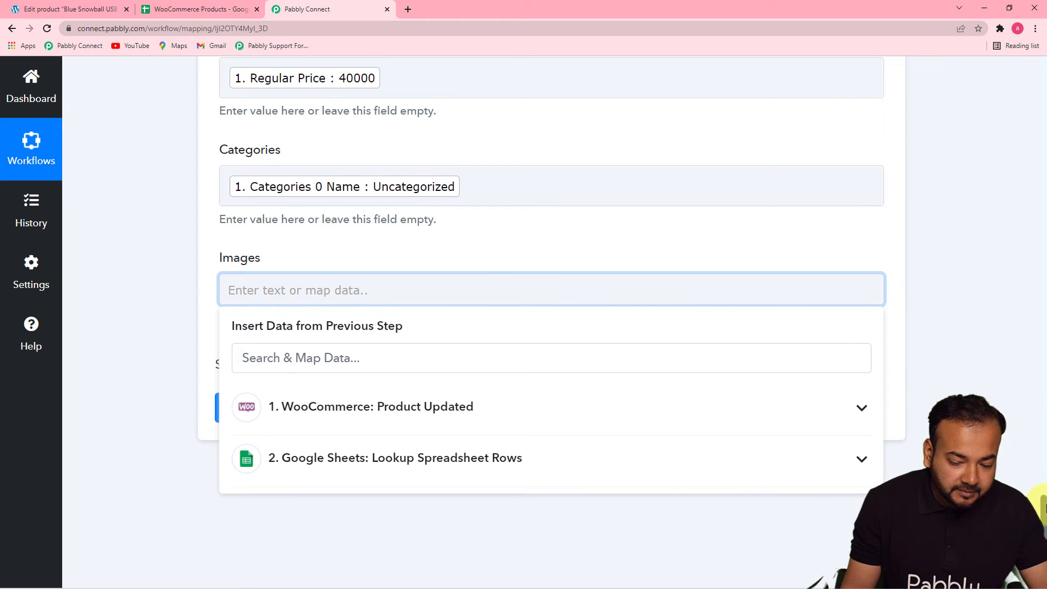
scroll(1044, 510, "down", 5)
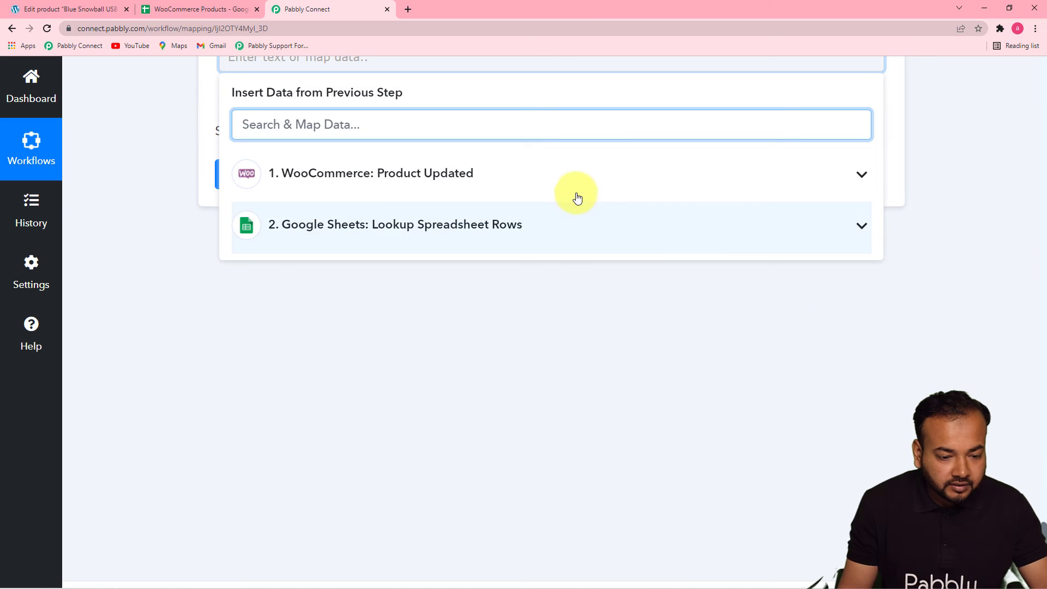
left_click(584, 188)
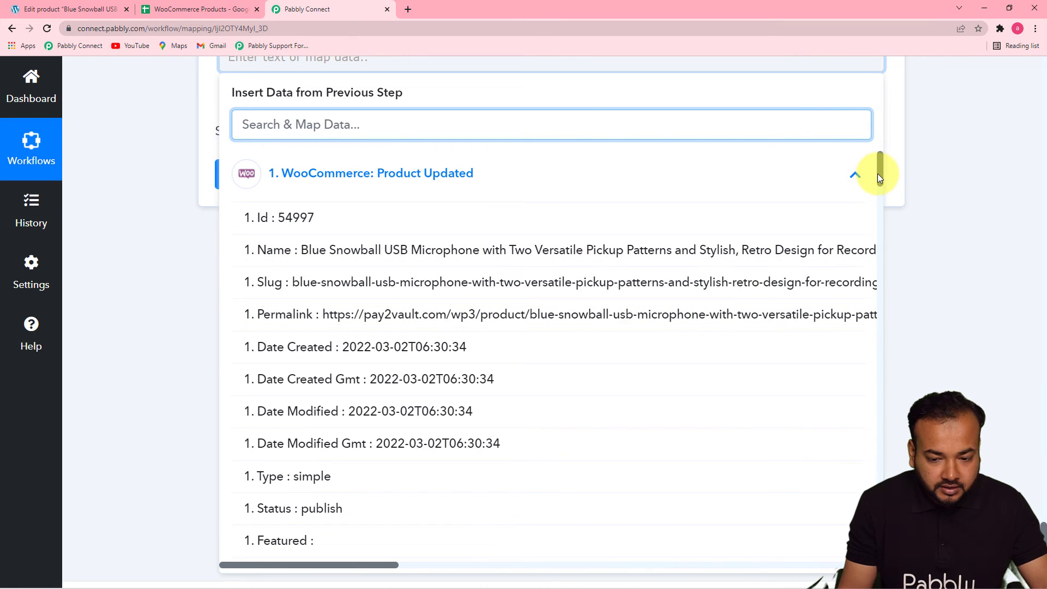
left_click_drag(879, 176, 879, 330)
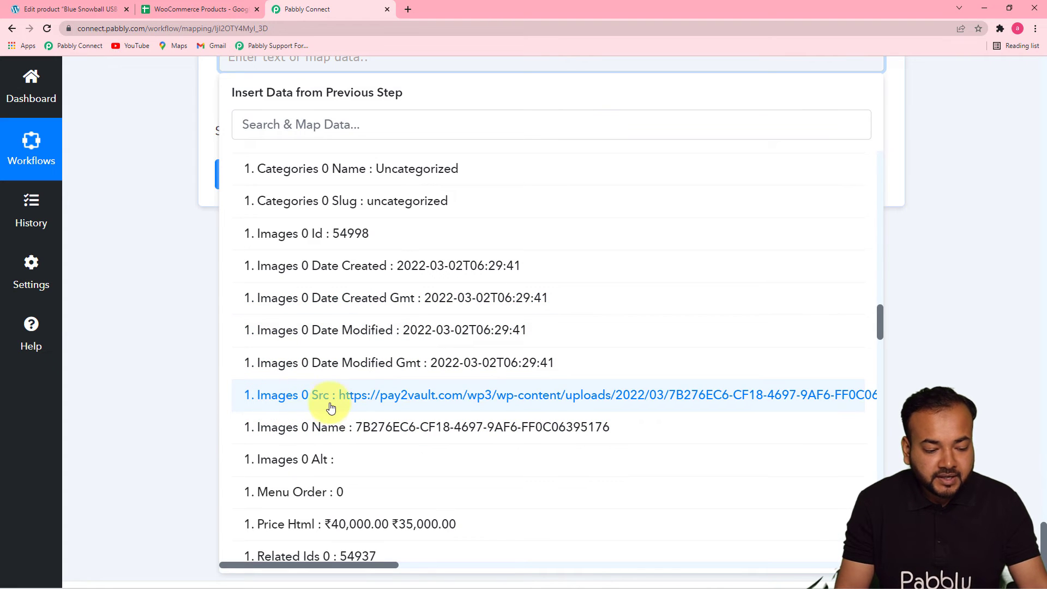
left_click(422, 398)
left_click(307, 373)
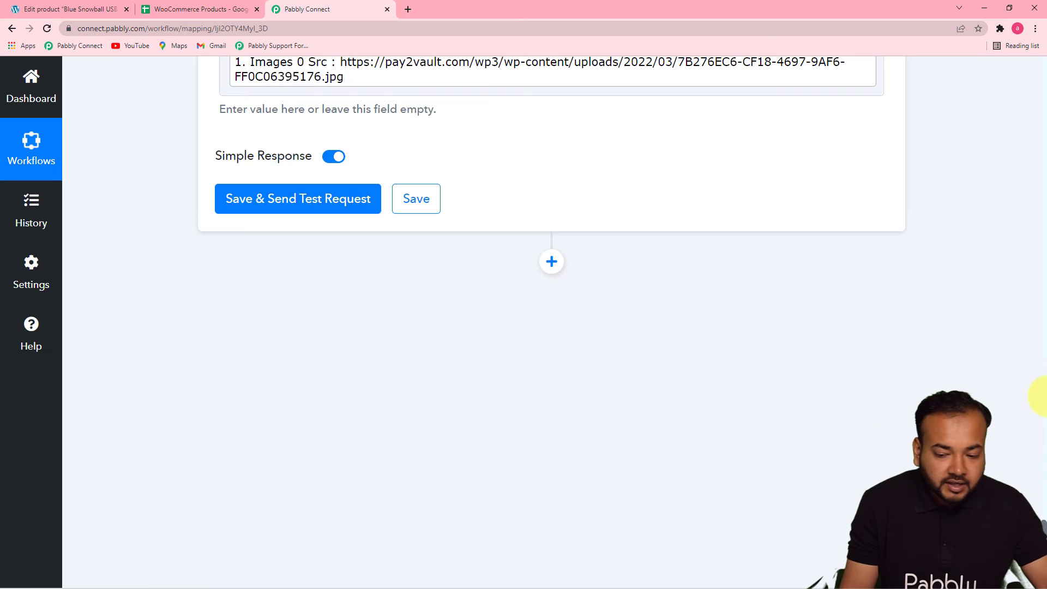
scroll(1043, 309, "up", 8)
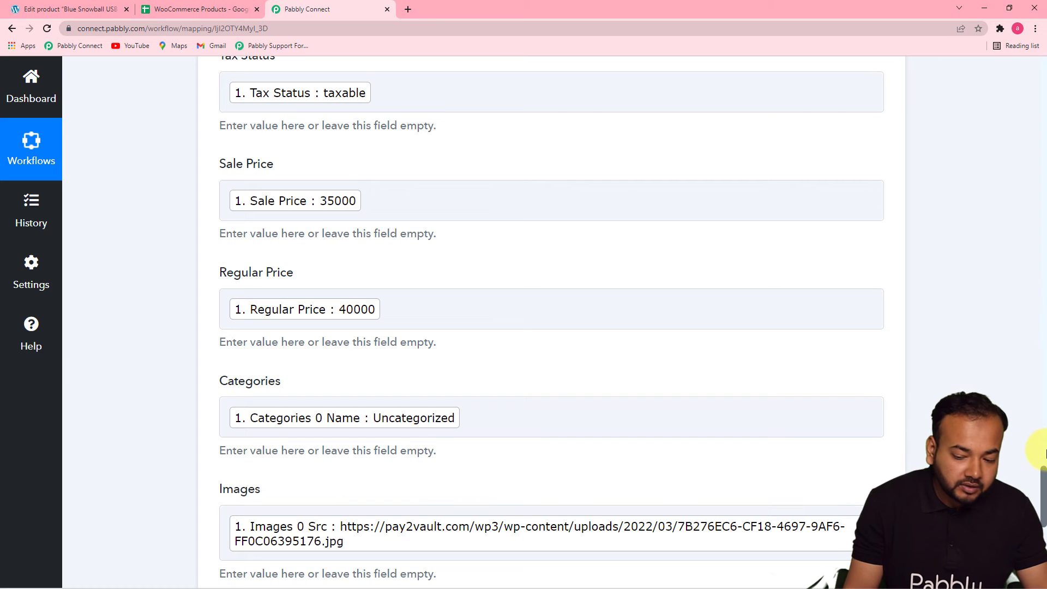
left_click_drag(1043, 476, 1042, 529)
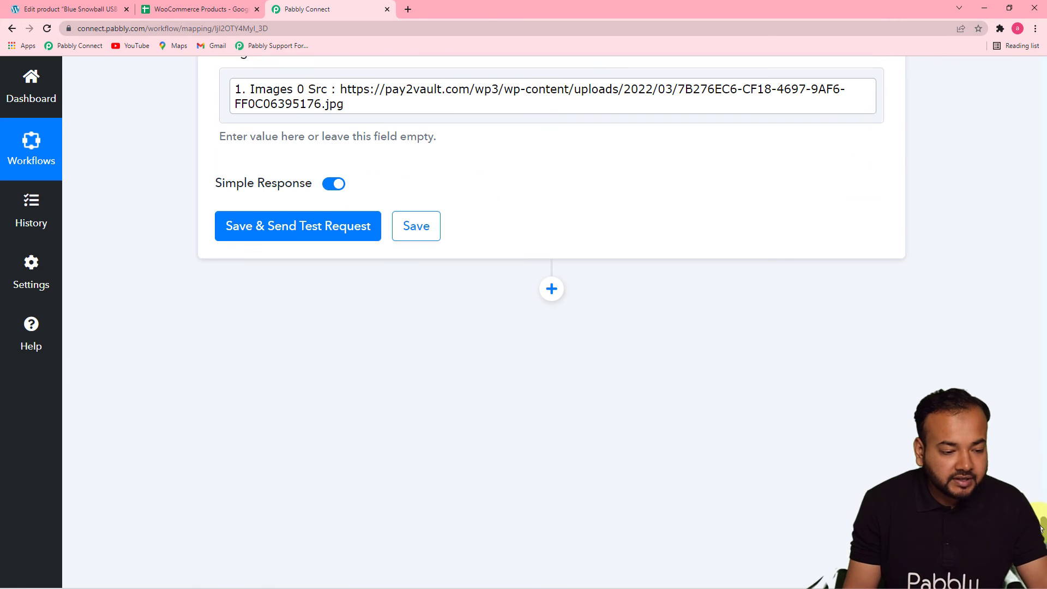
- Switch to the WooCommerce Products spreadsheet and view its last filled rows at 125% zoom
left_click(187, 9)
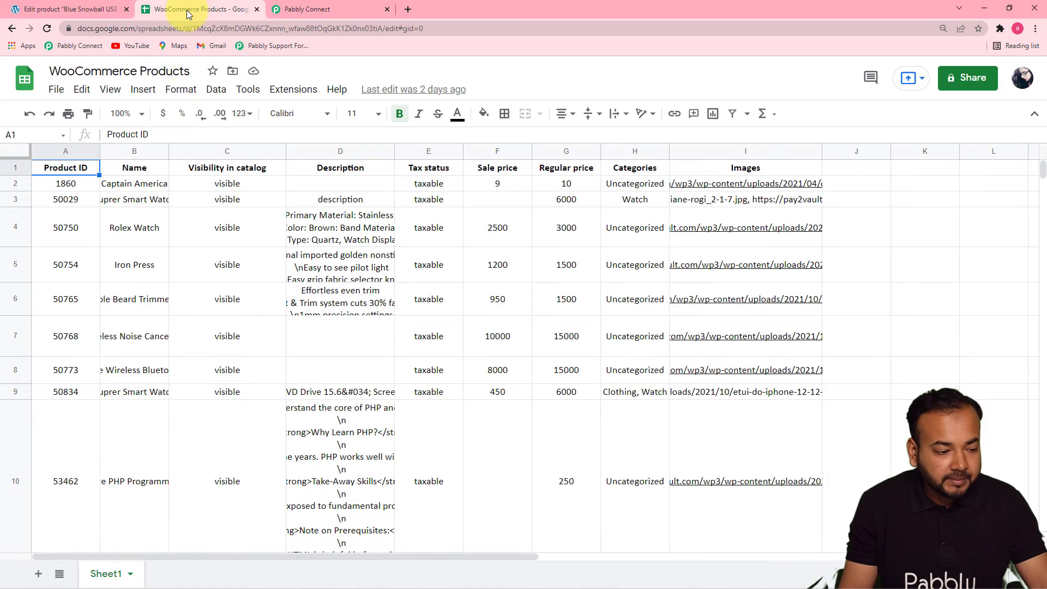
left_click_drag(1045, 173, 1039, 198)
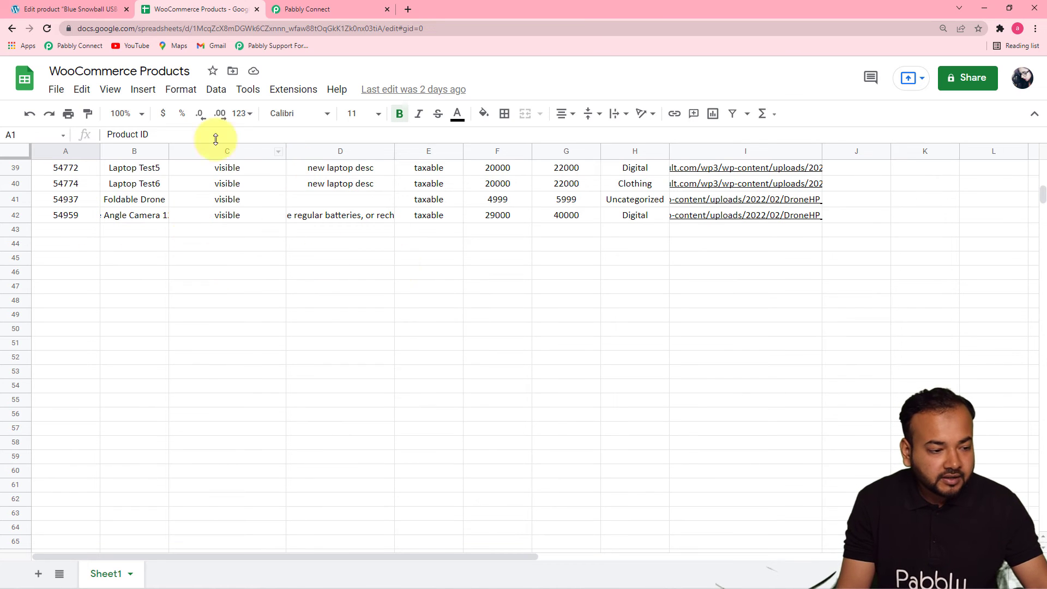
left_click(136, 111)
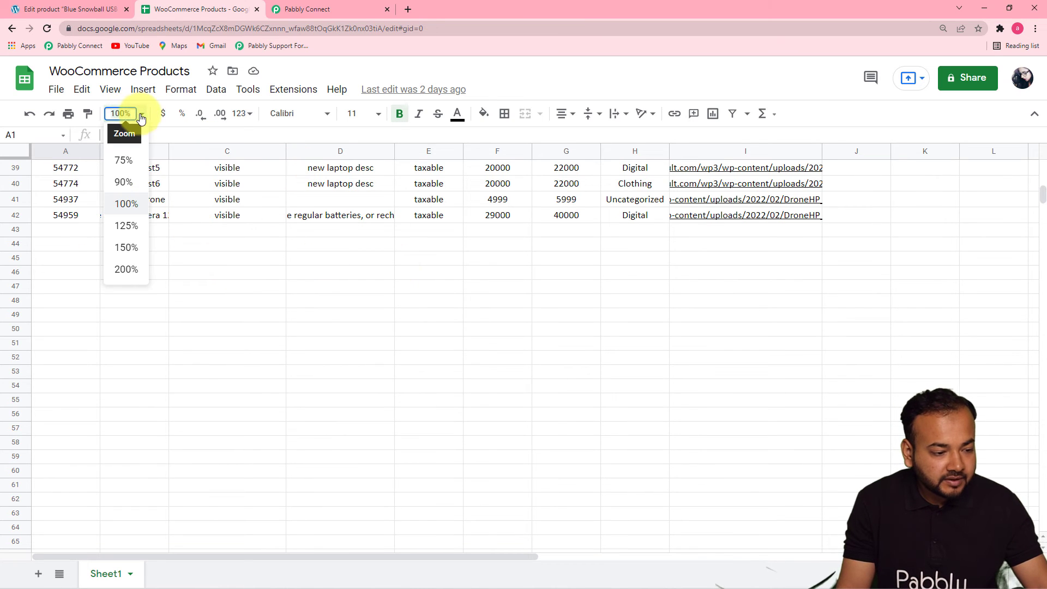
left_click(123, 224)
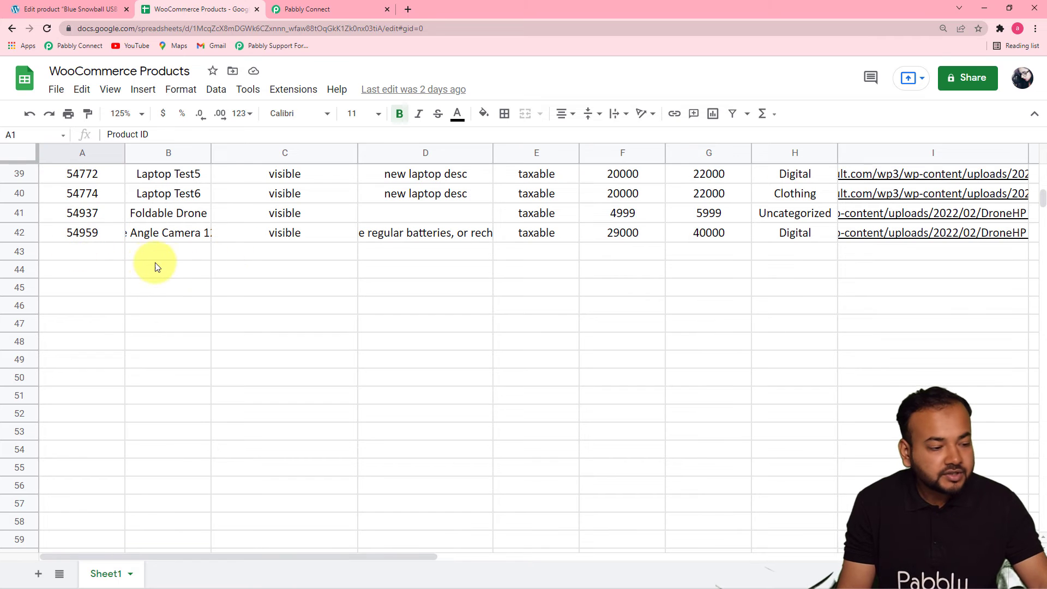
- Return to Pabbly Connect, save the Add New Row action with a test request and check the received response
left_click(287, 10)
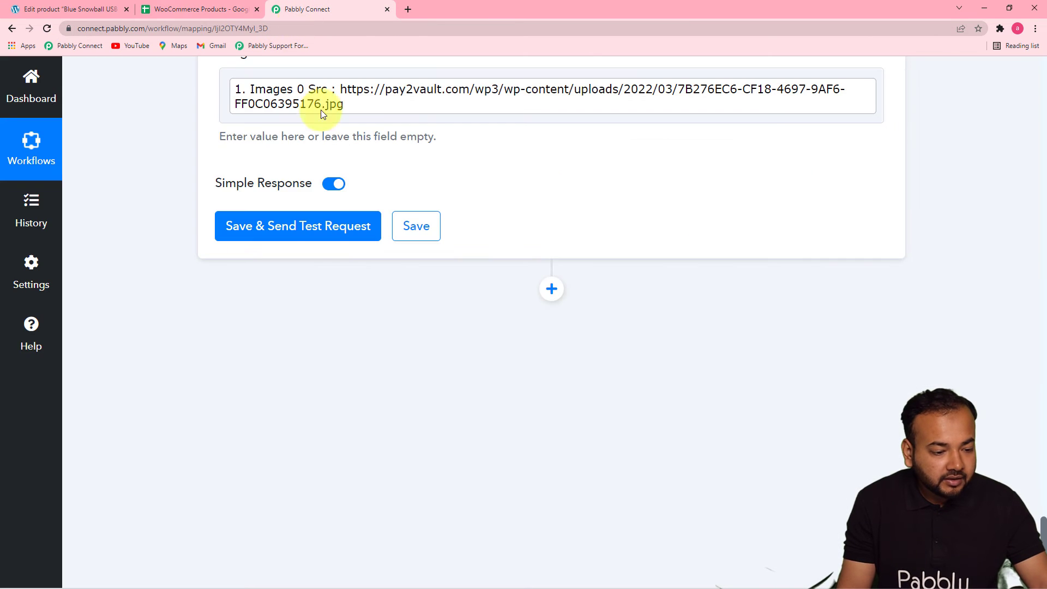
left_click(311, 232)
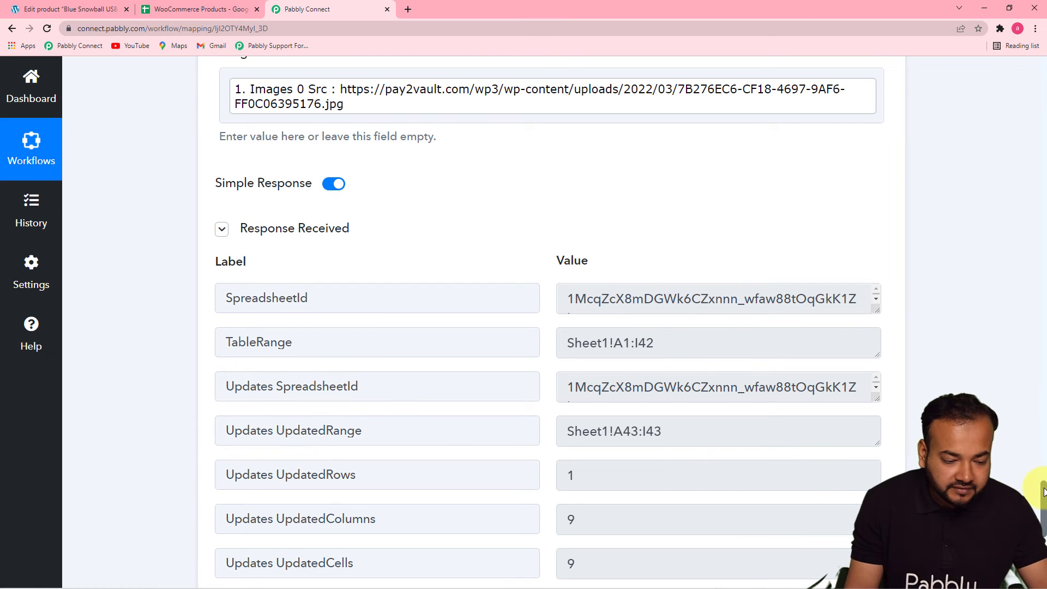
scroll(1043, 506, "down", 2)
scroll(1043, 505, "down", 2)
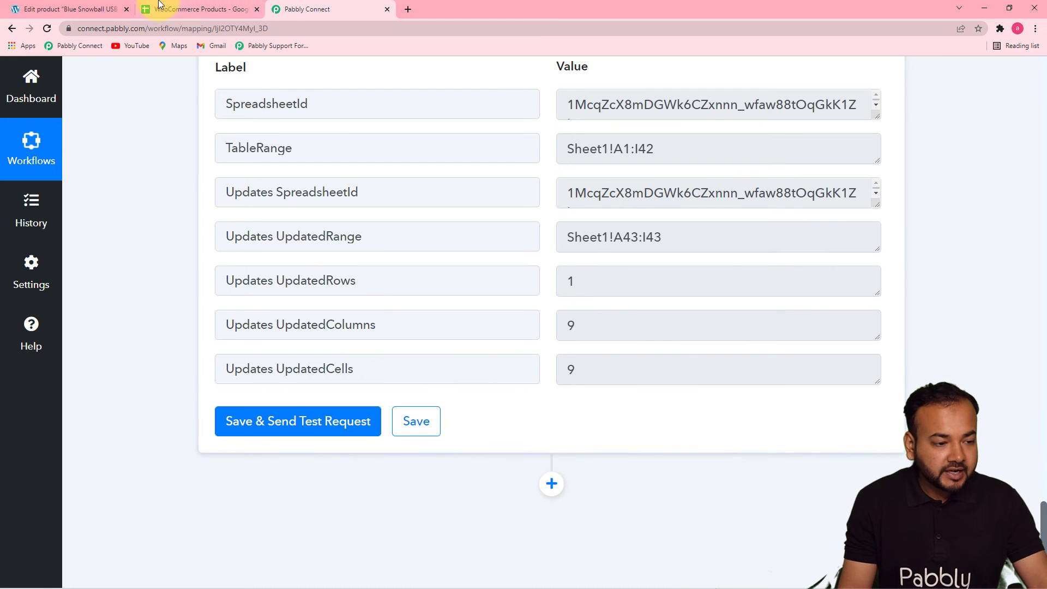
- Check the name, visibility and description cells of row 43 in the WooCommerce Products spreadsheet
left_click(160, 9)
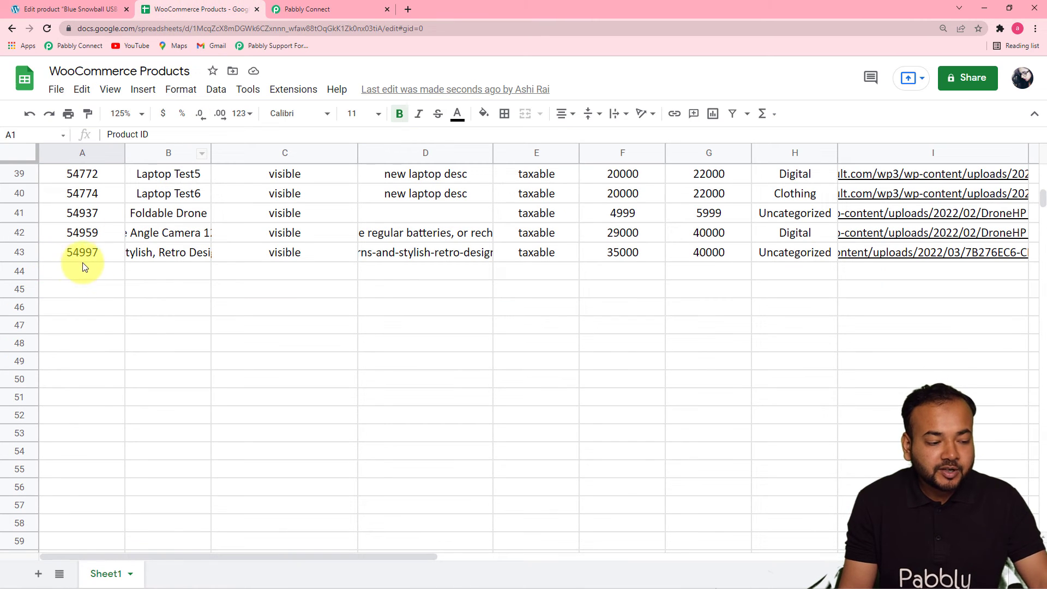
left_click(152, 258)
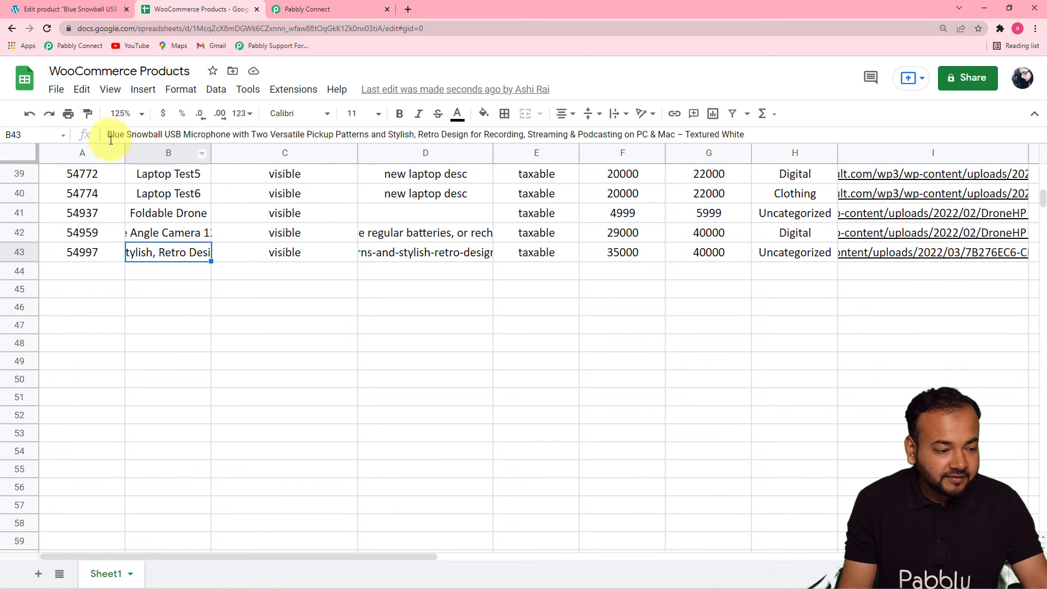
left_click(259, 259)
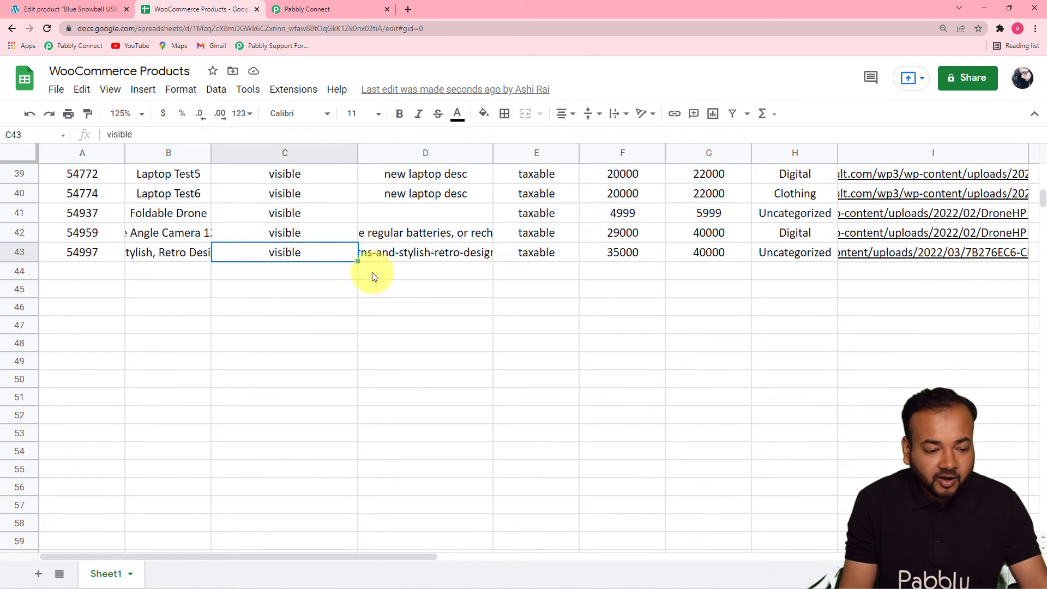
left_click(399, 258)
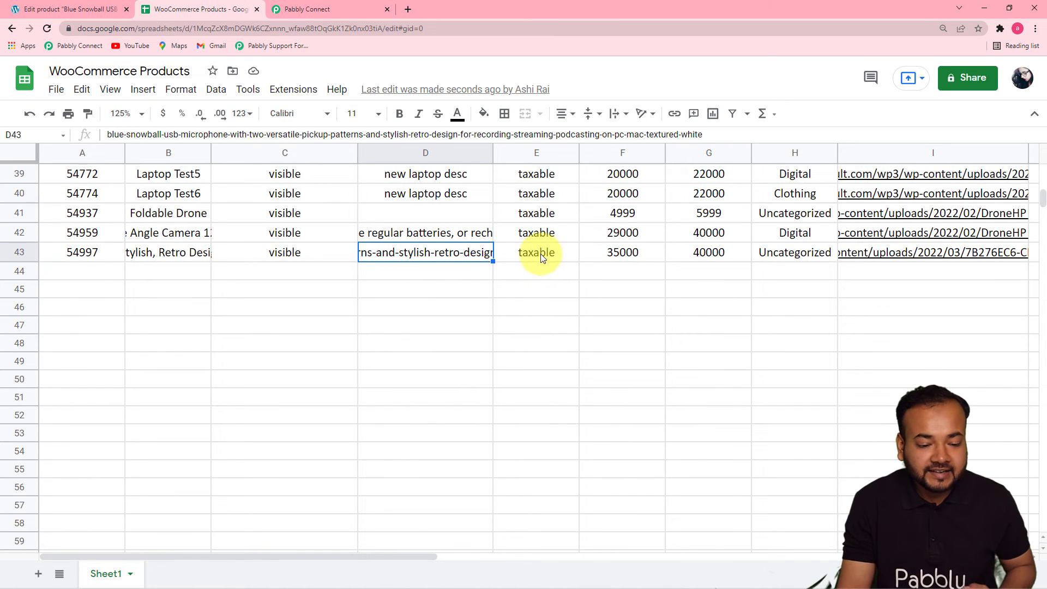
- Review the Add New Row action's field mappings in Pabbly Connect against the row added to the spreadsheet
left_click(345, 13)
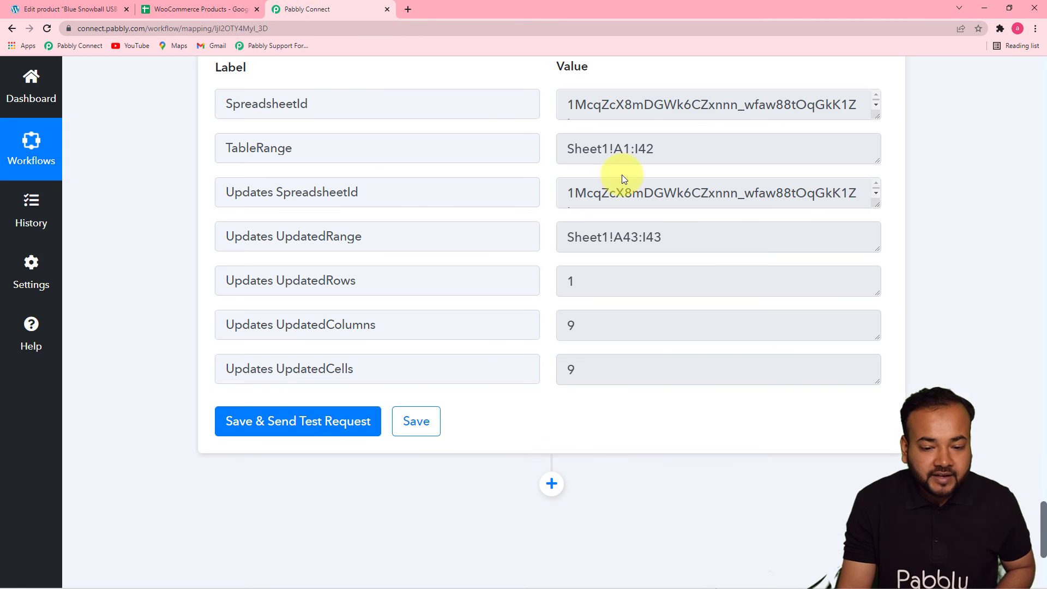
scroll(1041, 313, "up", 15)
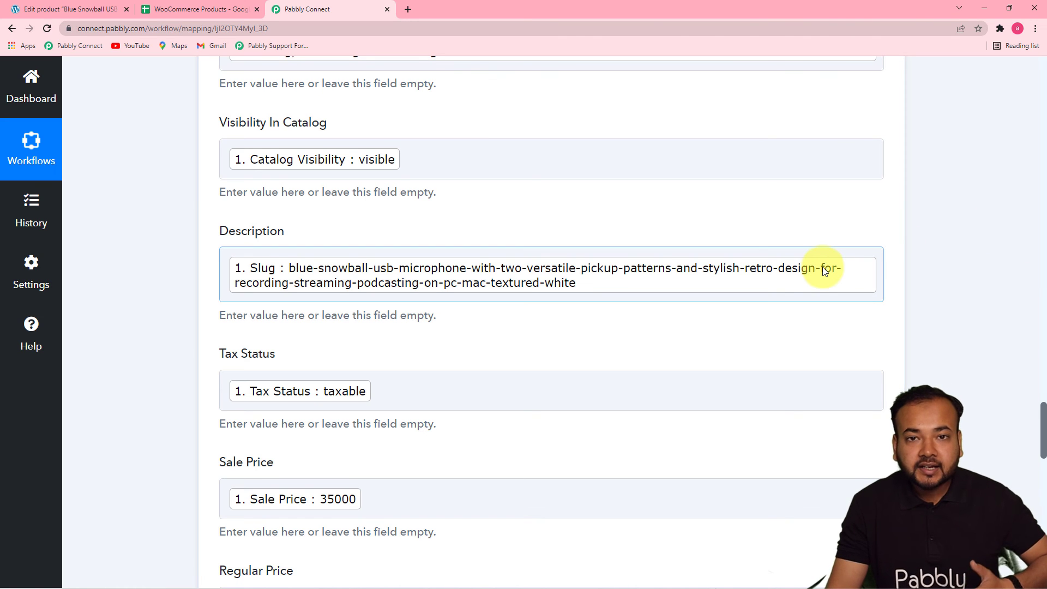
left_click(213, 11)
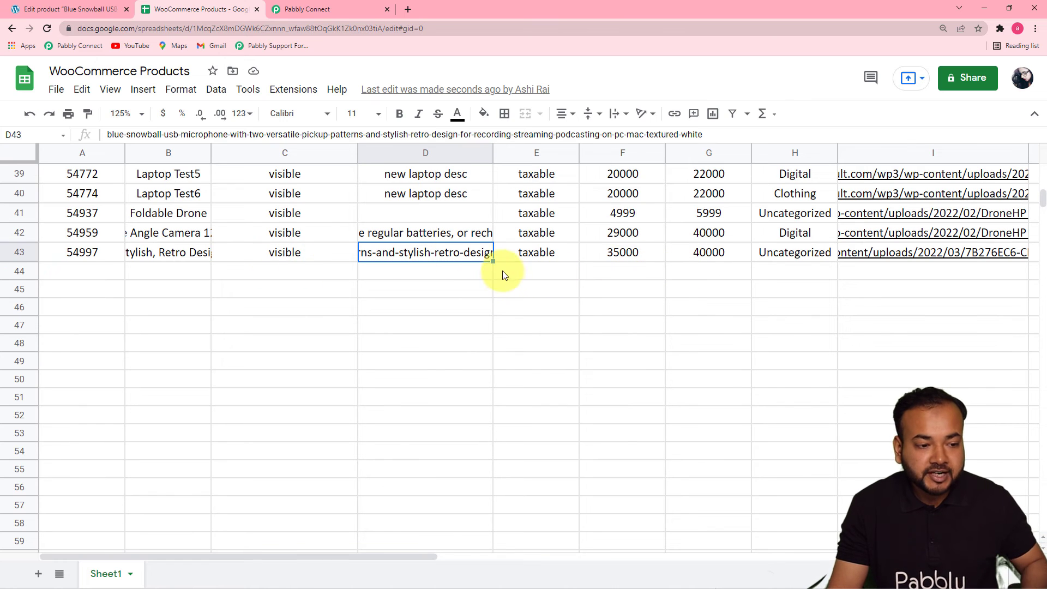
left_click(327, 9)
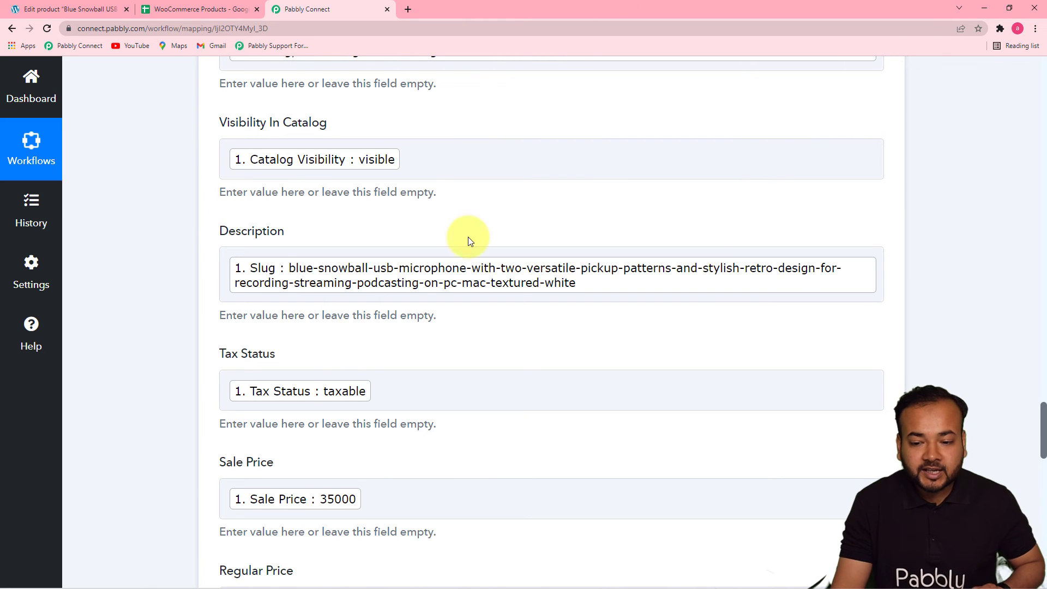
left_click(1044, 206)
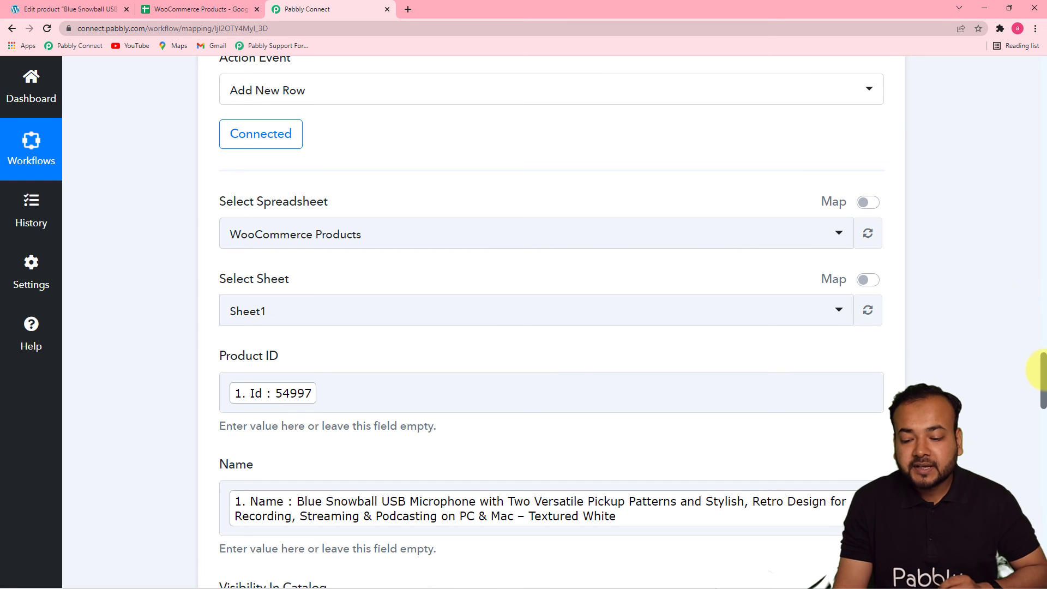
- Review the workflow's WooCommerce Product Updated trigger and the Google Sheets Lookup Spreadsheet Rows action settings
left_click_drag(1041, 379, 1003, 115)
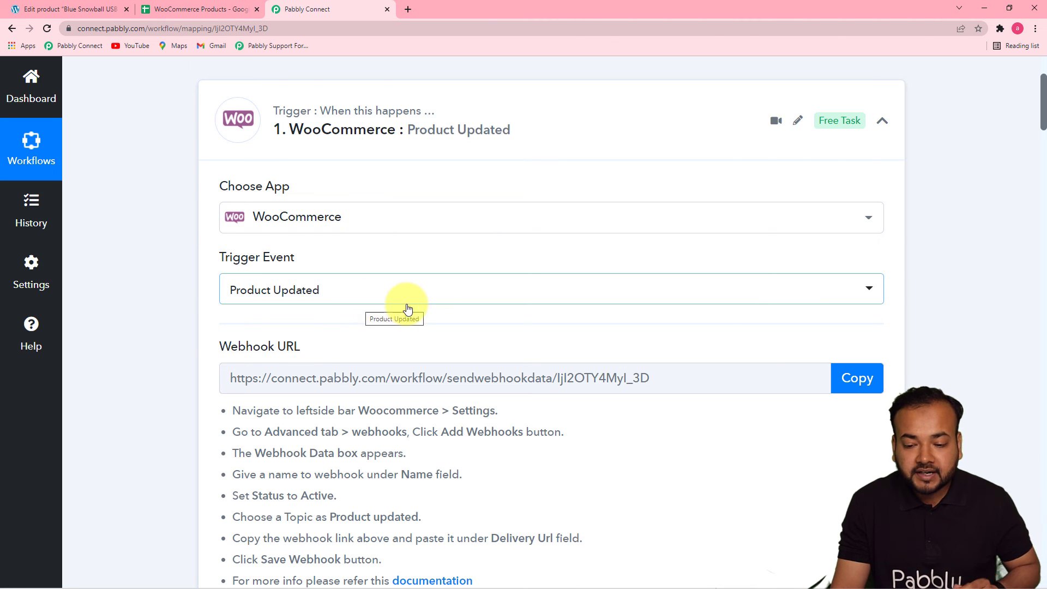
left_click_drag(1044, 100, 1044, 230)
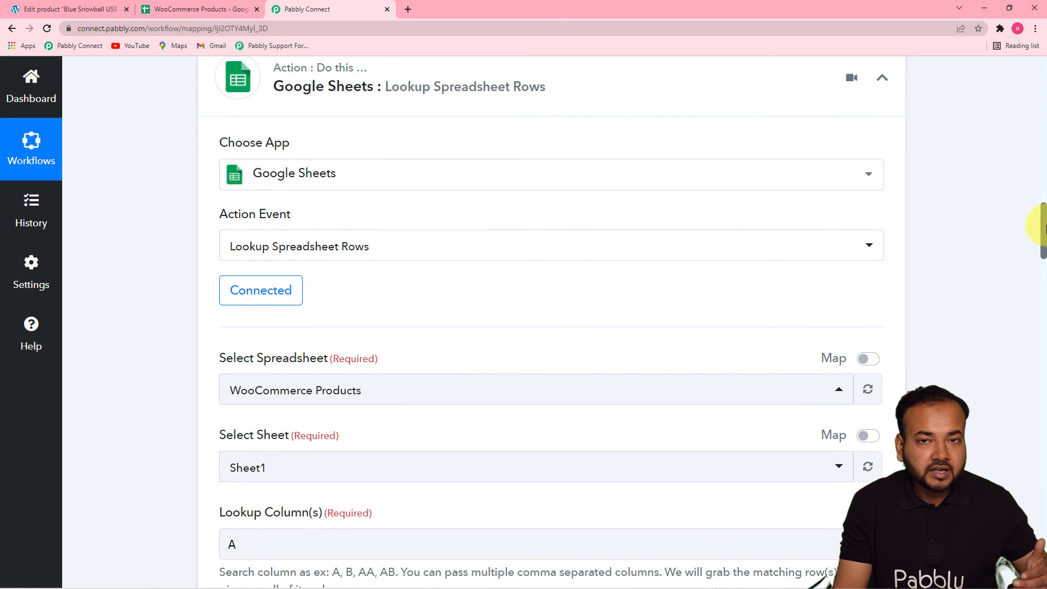
left_click_drag(1044, 229, 1044, 232)
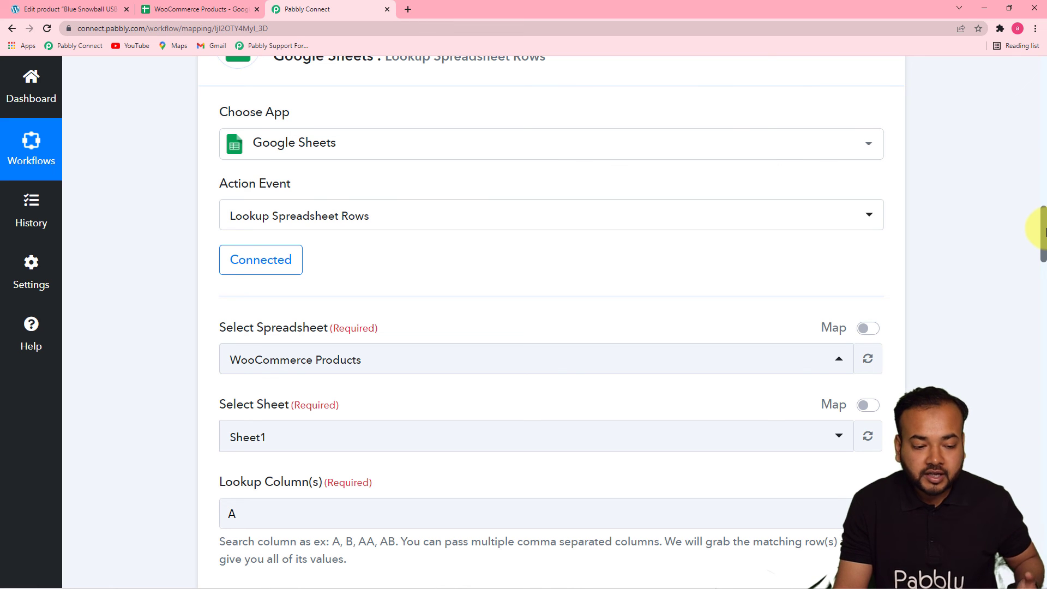
left_click_drag(1044, 231, 1045, 234)
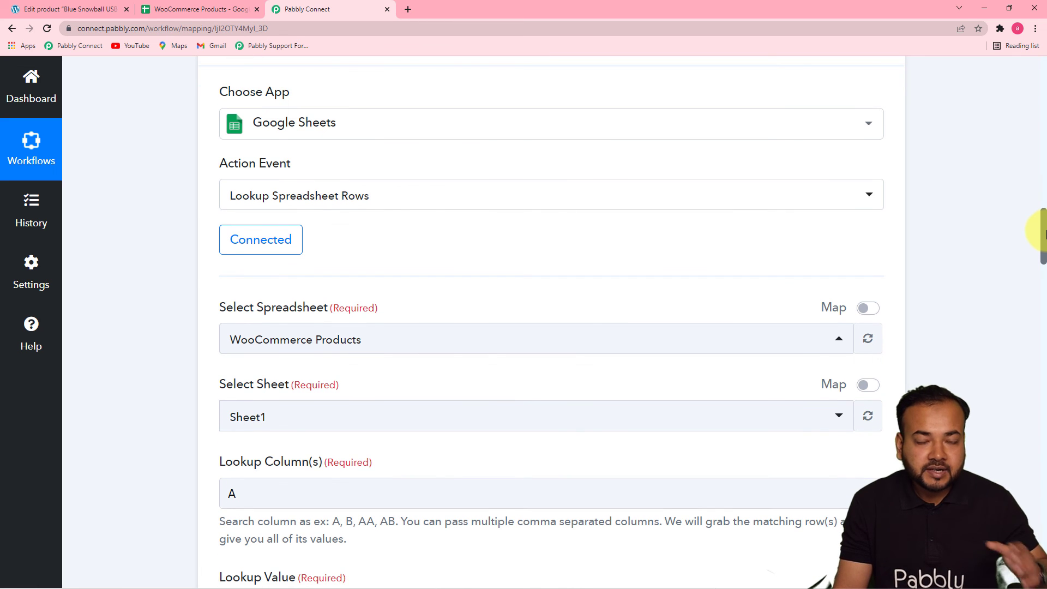
- Check the Add New Row action's response against row 43 in the WooCommerce Products spreadsheet, ending back in Pabbly Connect
left_click_drag(1044, 234, 1044, 496)
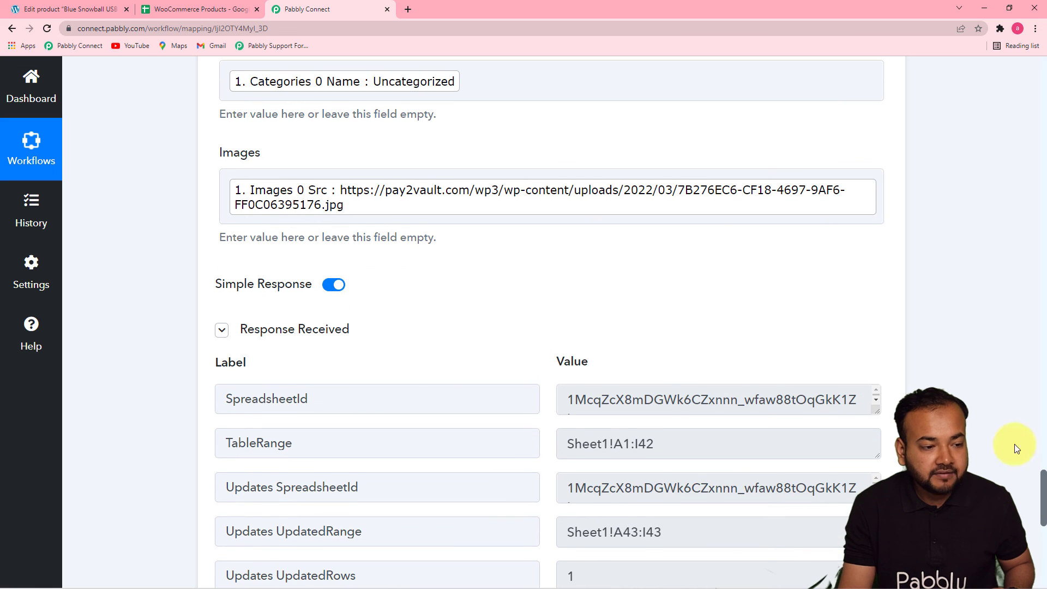
left_click(215, 9)
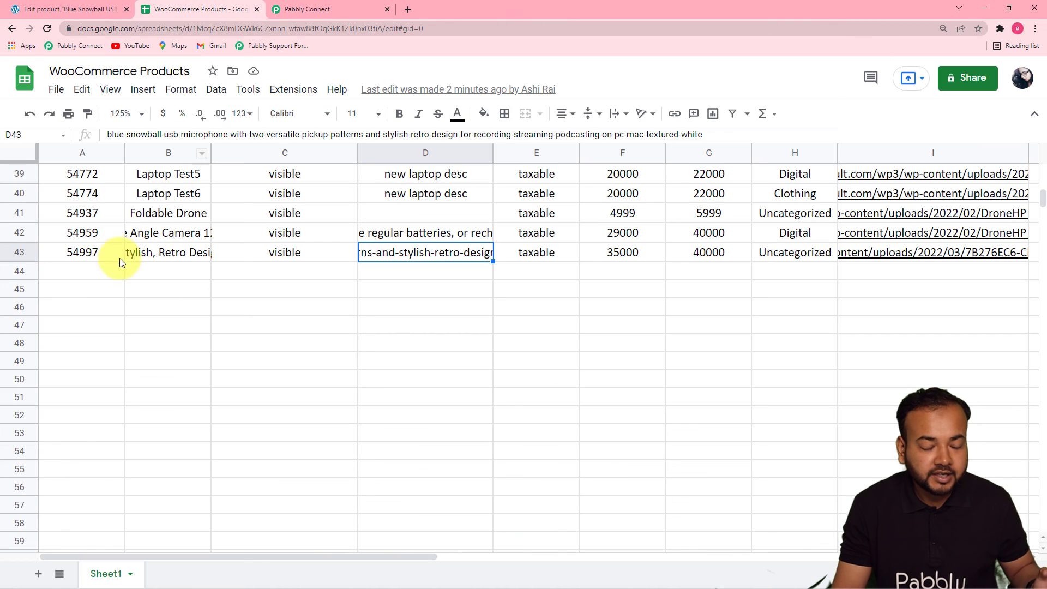
left_click(355, 10)
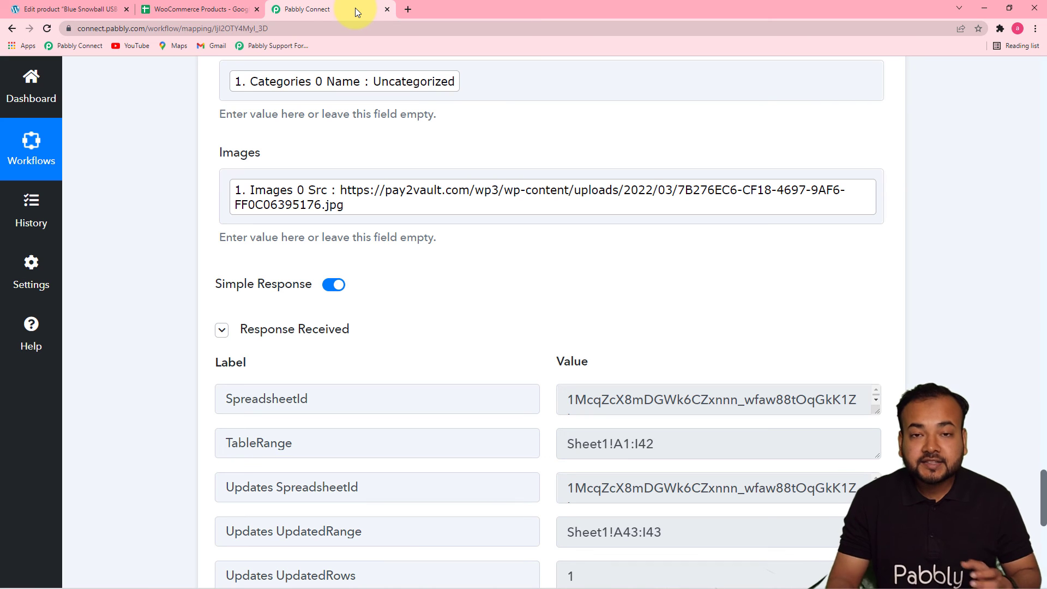